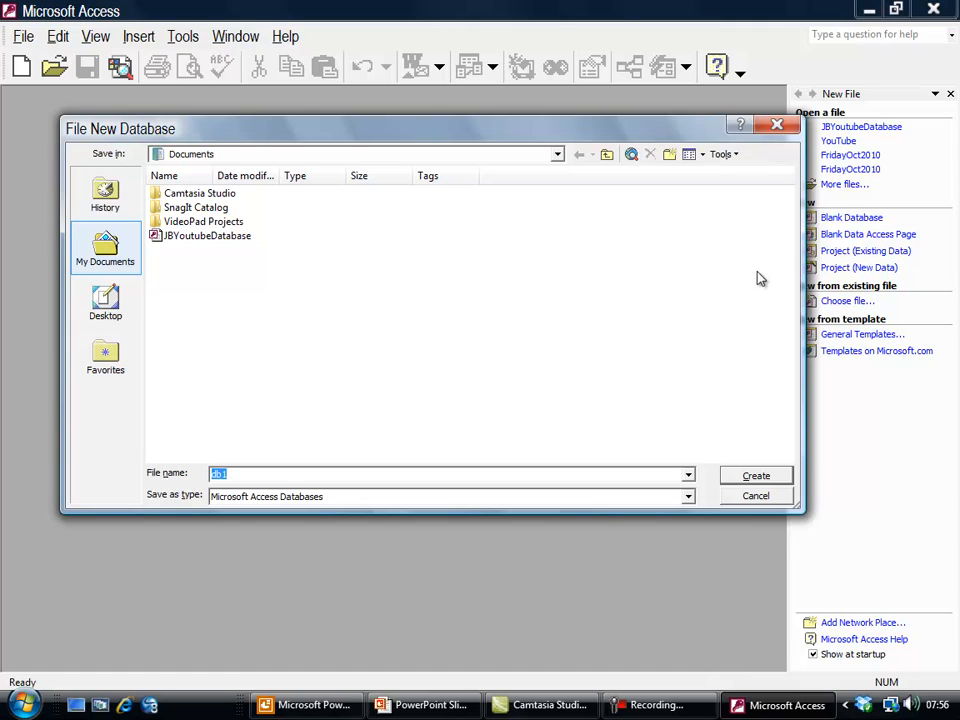
Cancel creating a new database and open the existing JBYoutubeDatabase with its database window maximized.
{"action": "left_click", "coordinate": [758, 495]}
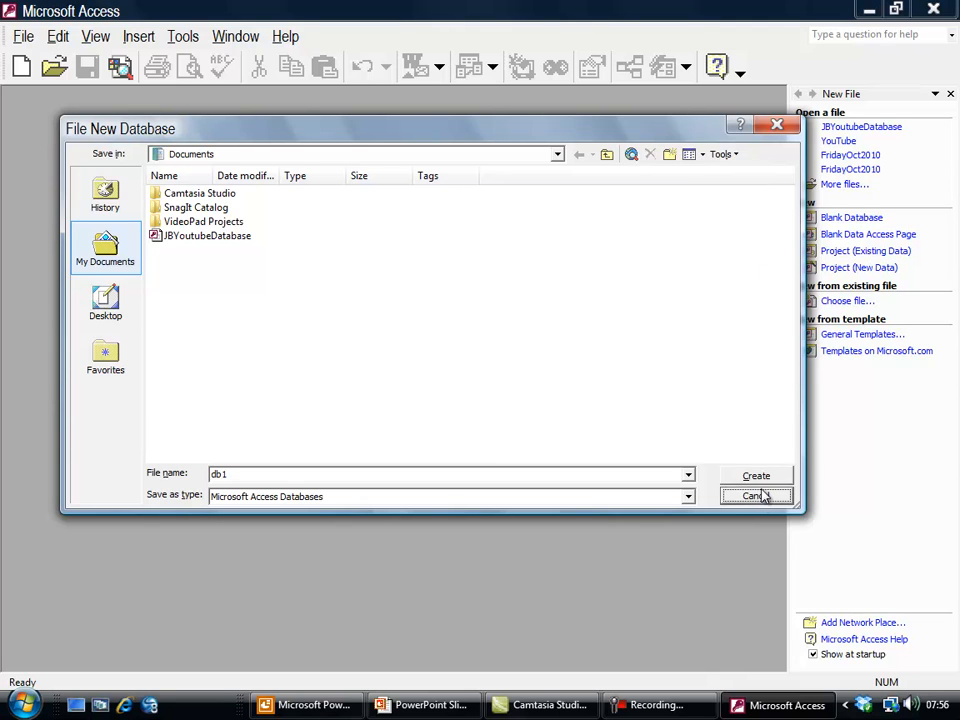
{"action": "left_click", "coordinate": [846, 128]}
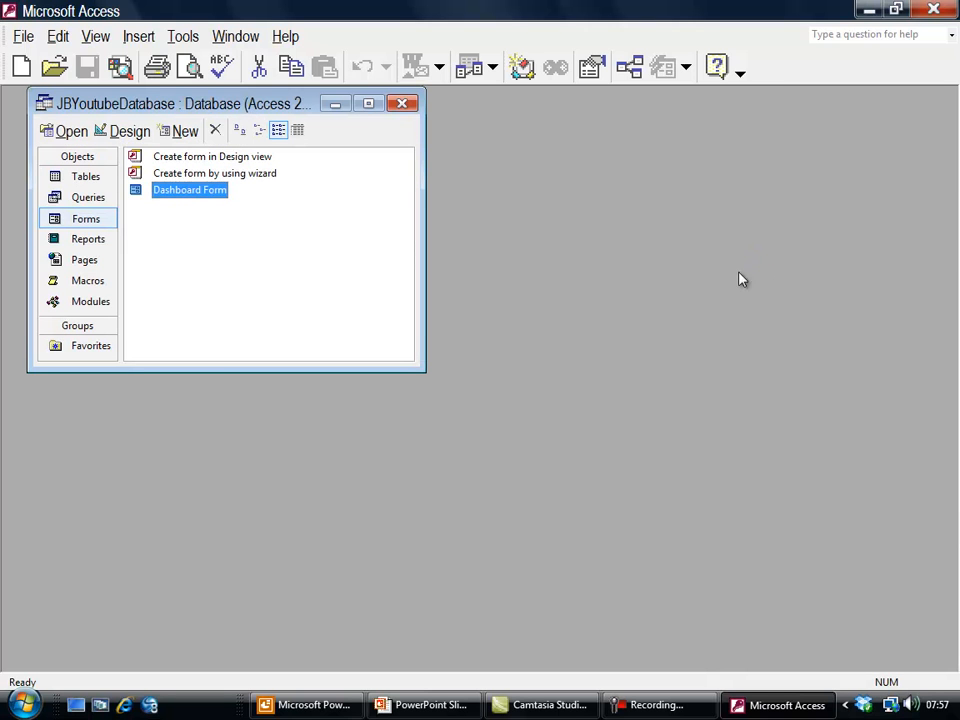
{"action": "left_click", "coordinate": [368, 104]}
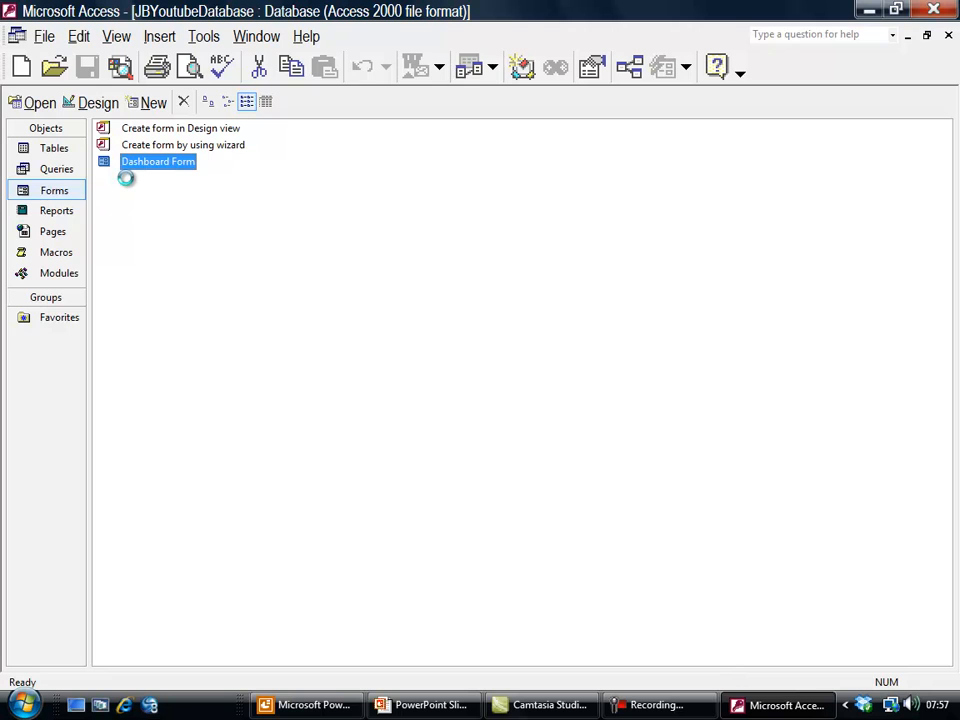
Permanently delete the Dashboard Form and the Dashboard Table from the database.
{"action": "key", "text": "Delete"}
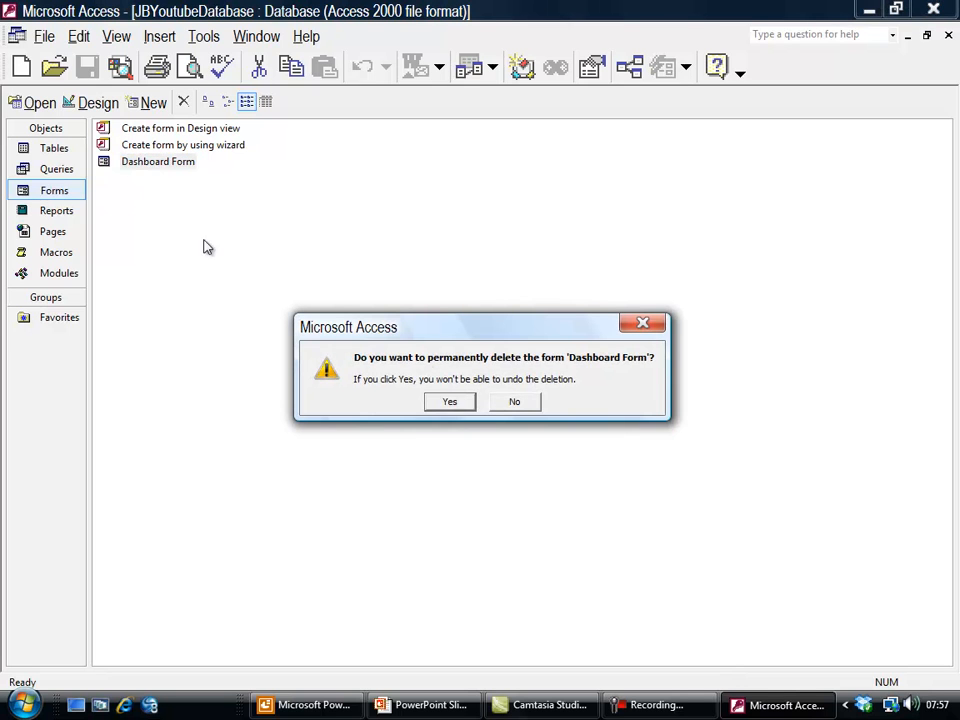
{"action": "left_click", "coordinate": [448, 402]}
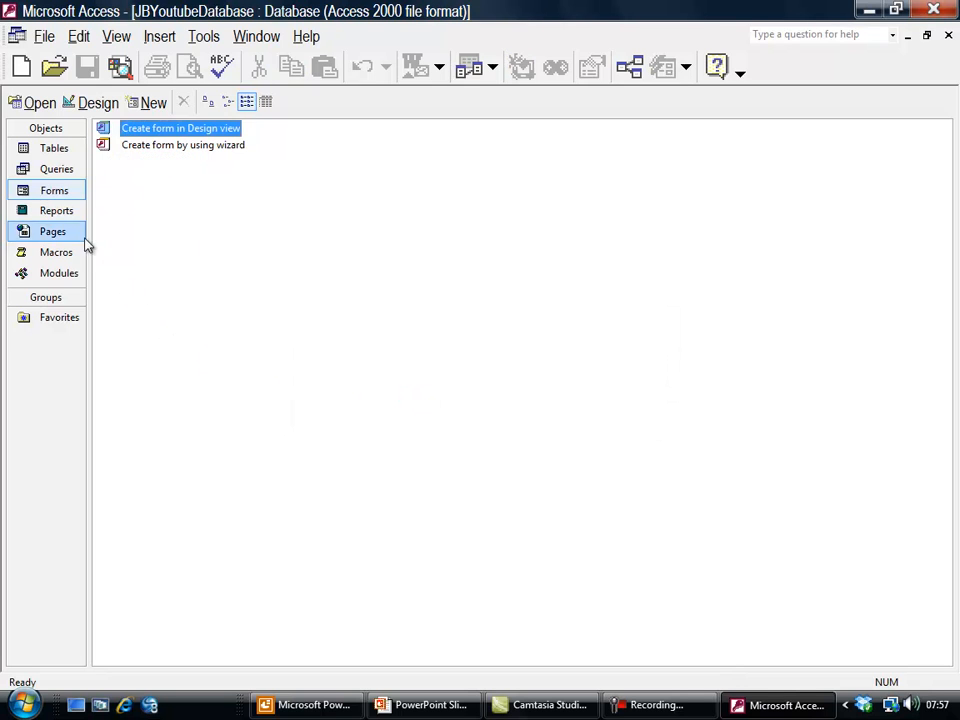
{"action": "left_click", "coordinate": [55, 150]}
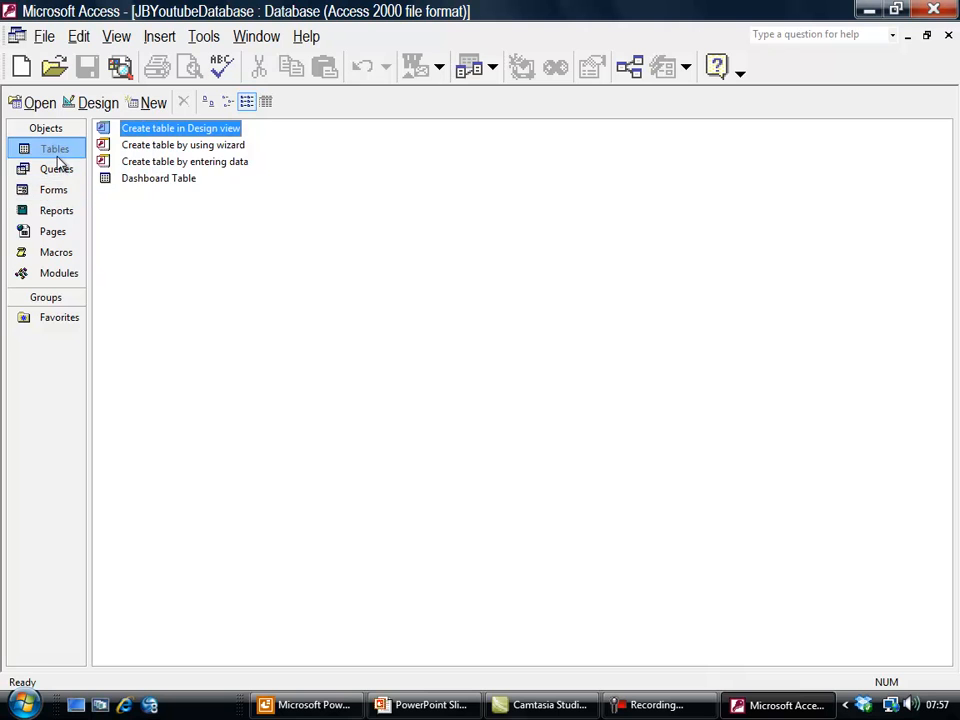
{"action": "left_click", "coordinate": [145, 182]}
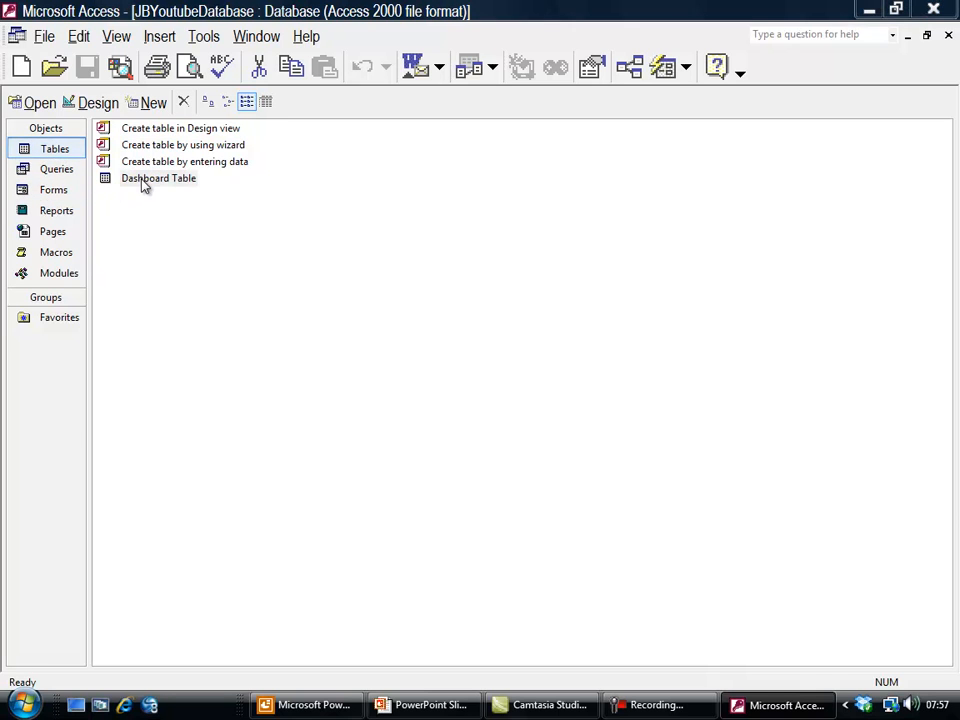
{"action": "key", "text": "Delete"}
{"action": "left_click", "coordinate": [414, 402]}
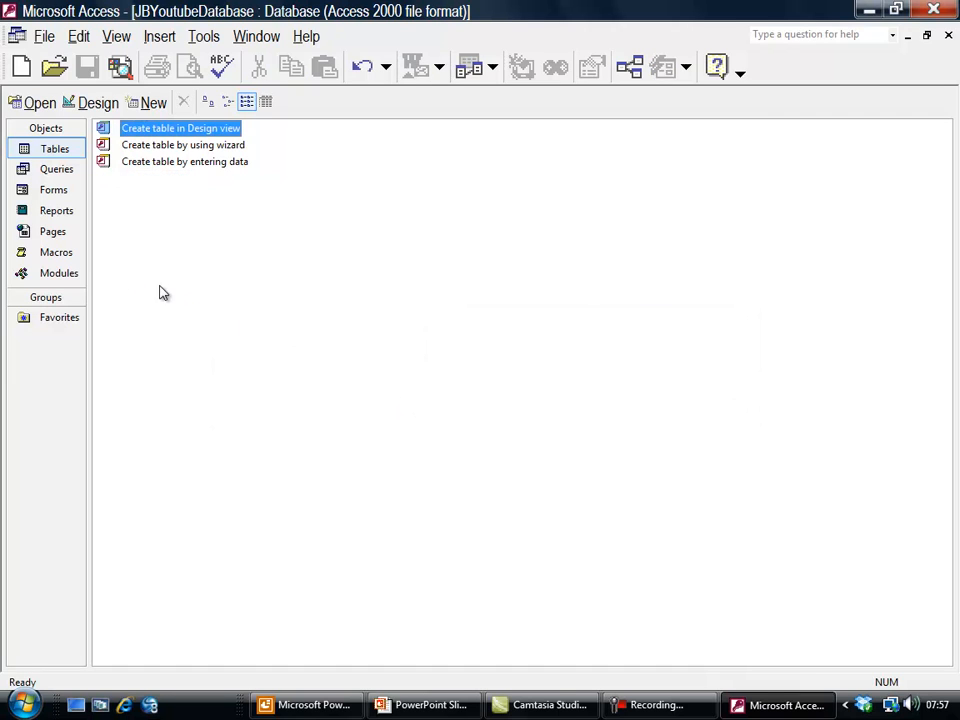
Create a new table in Design View with one Text field named Dashboard.
{"action": "left_click", "coordinate": [148, 103]}
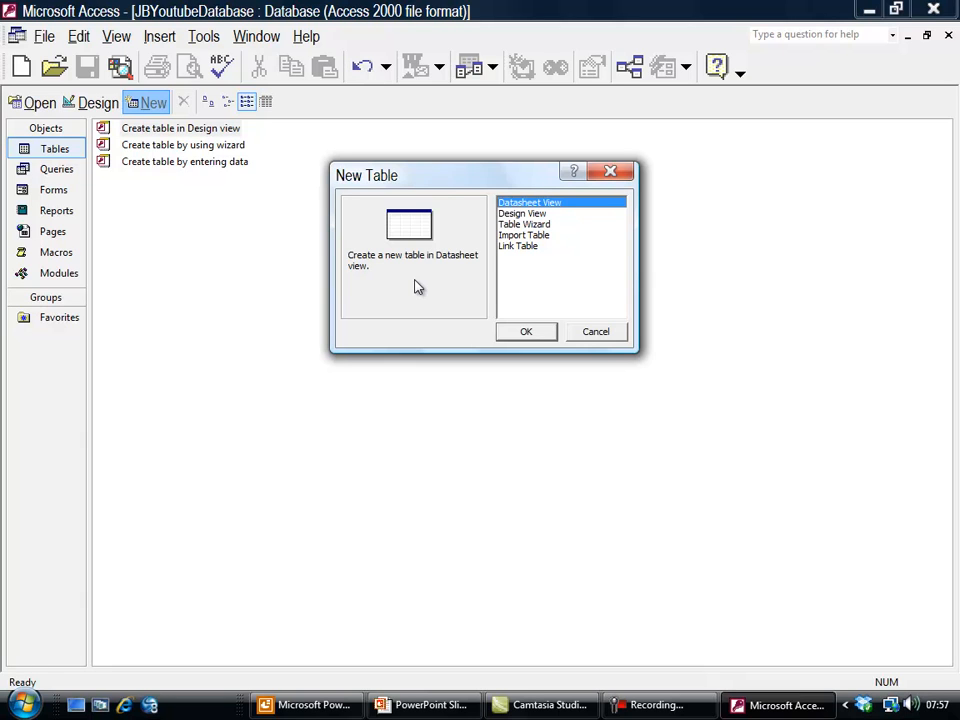
{"action": "left_click", "coordinate": [524, 213]}
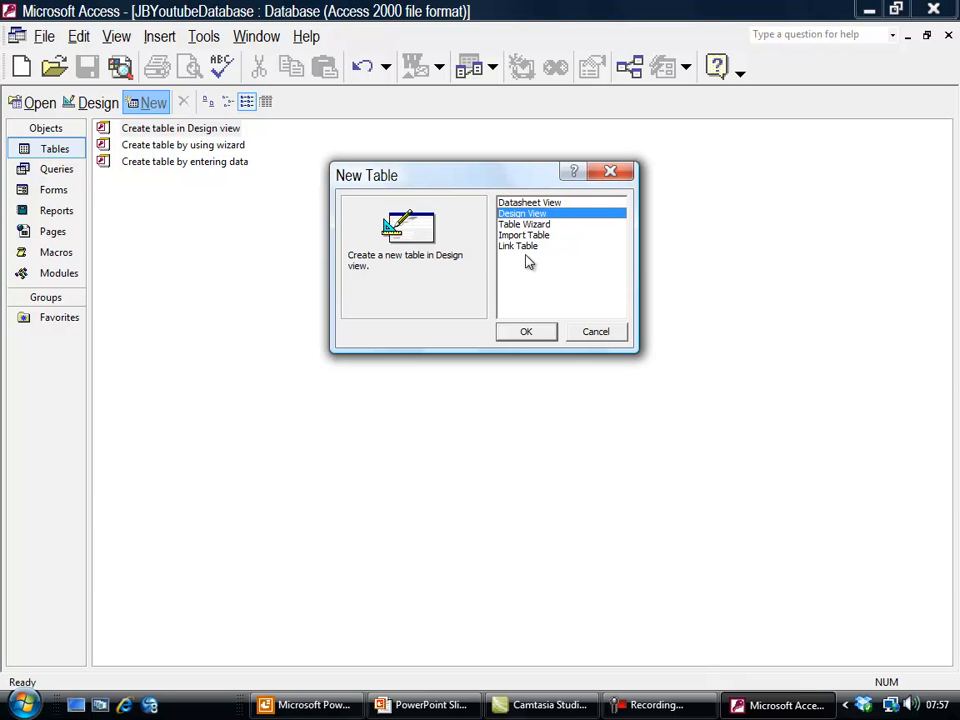
{"action": "left_click", "coordinate": [527, 333]}
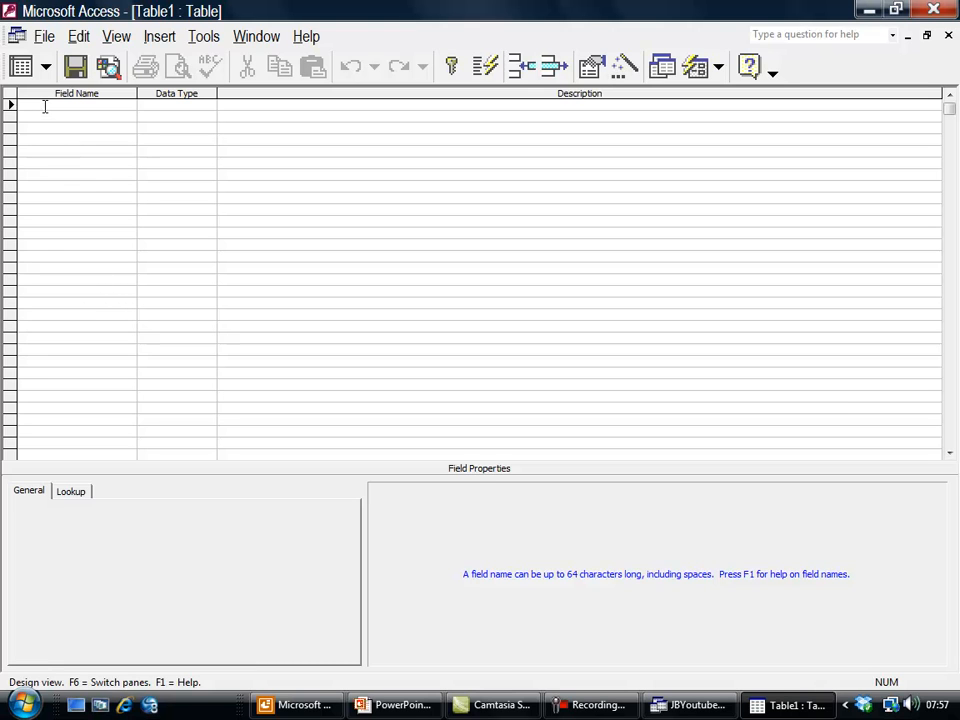
{"action": "type", "text": "Dashboard"}
{"action": "key", "text": "Tab"}
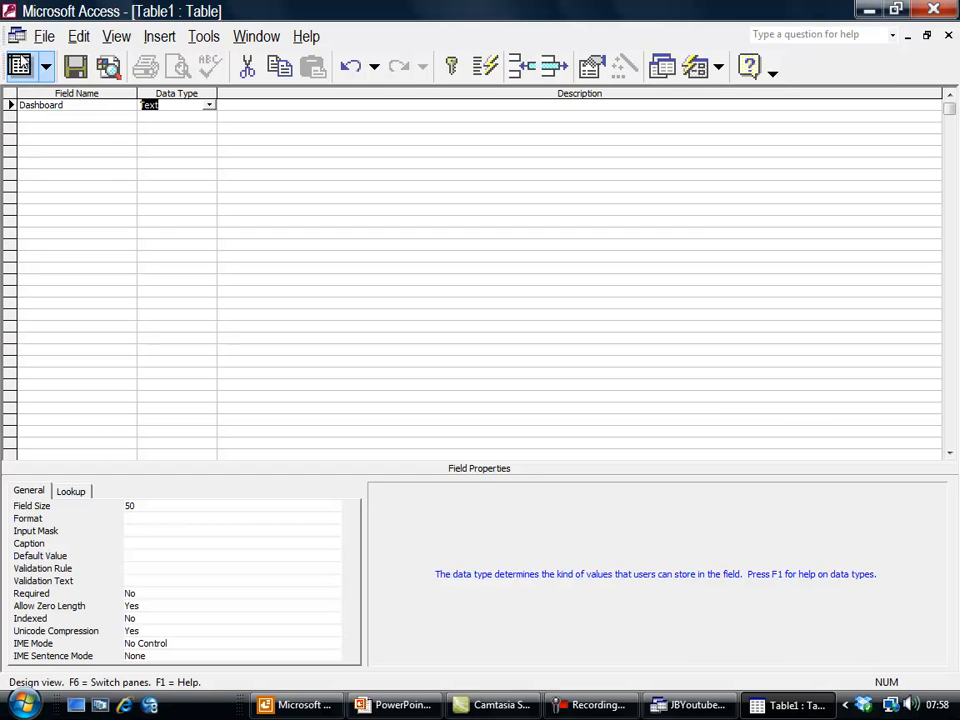
Save the table as "Dashboard Table" without a primary key, and close it after viewing its datasheet.
{"action": "left_click", "coordinate": [74, 68]}
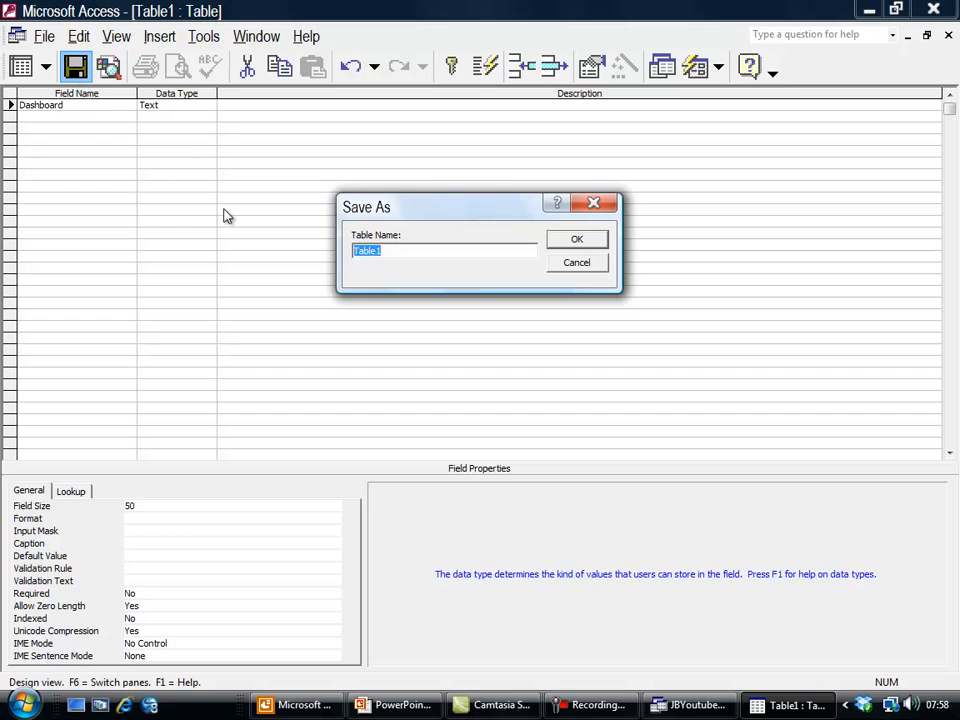
{"action": "type", "text": "Dashboard"}
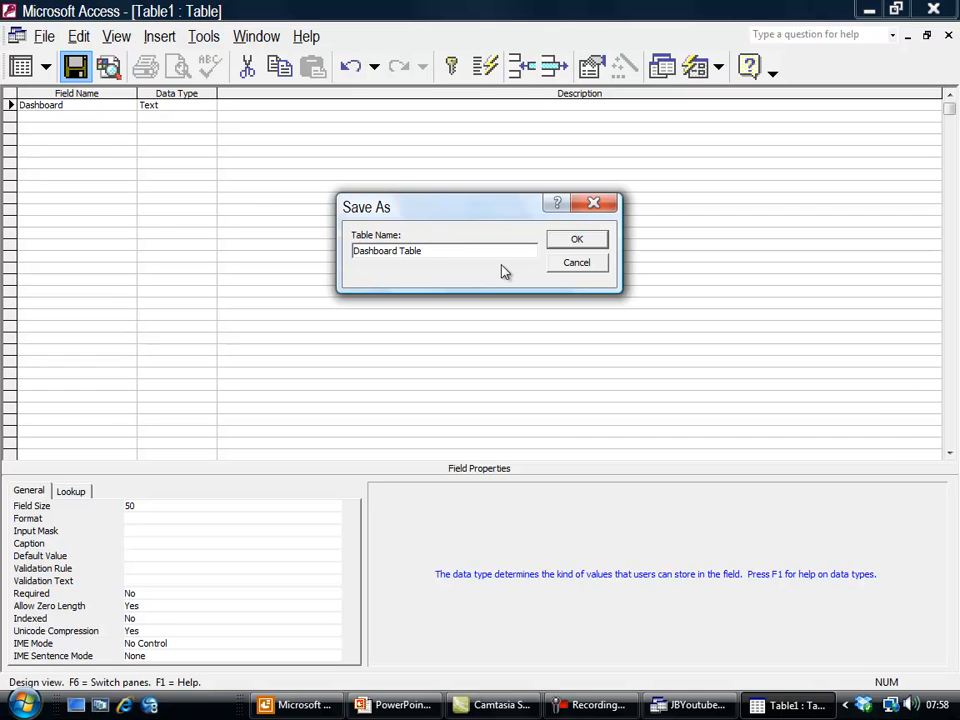
{"action": "left_click", "coordinate": [576, 243]}
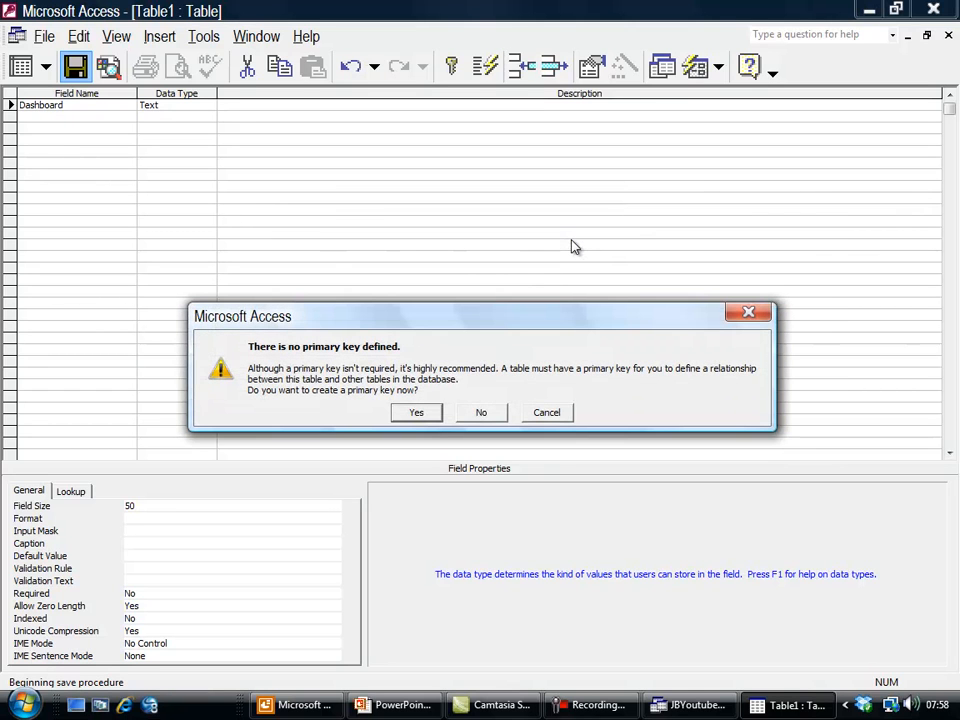
{"action": "left_click_drag", "start_coordinate": [490, 317], "coordinate": [503, 218]}
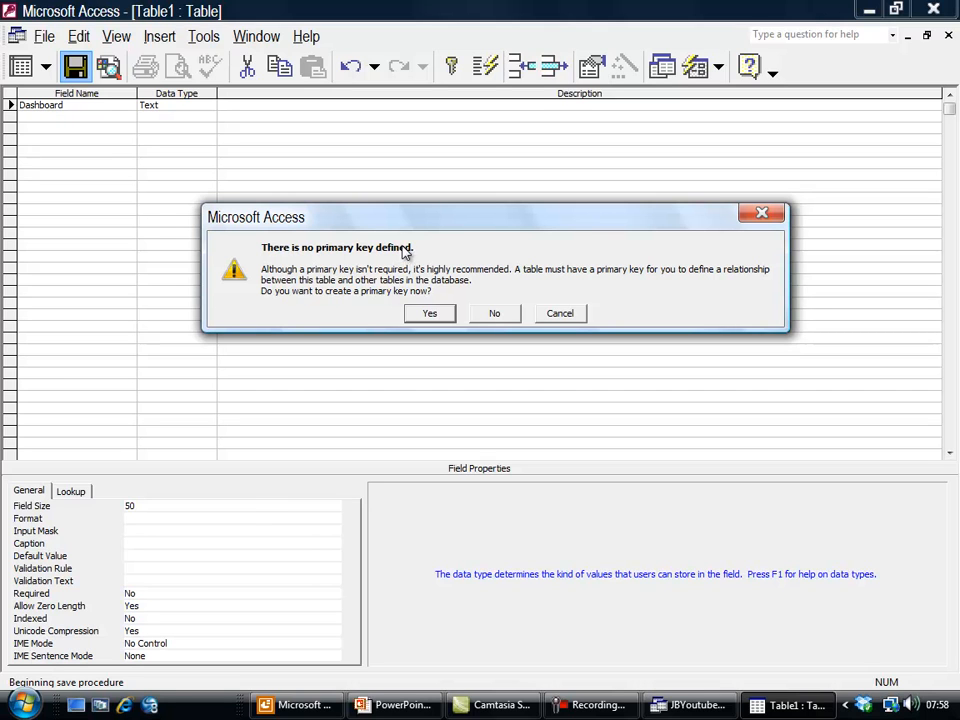
{"action": "left_click", "coordinate": [493, 313]}
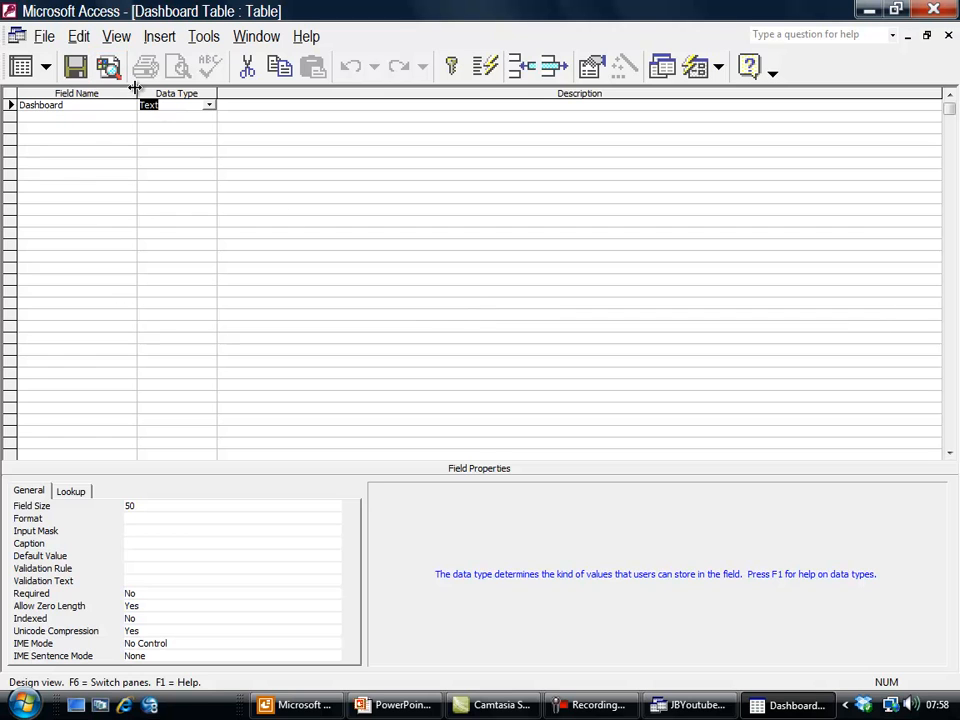
{"action": "left_click", "coordinate": [20, 66]}
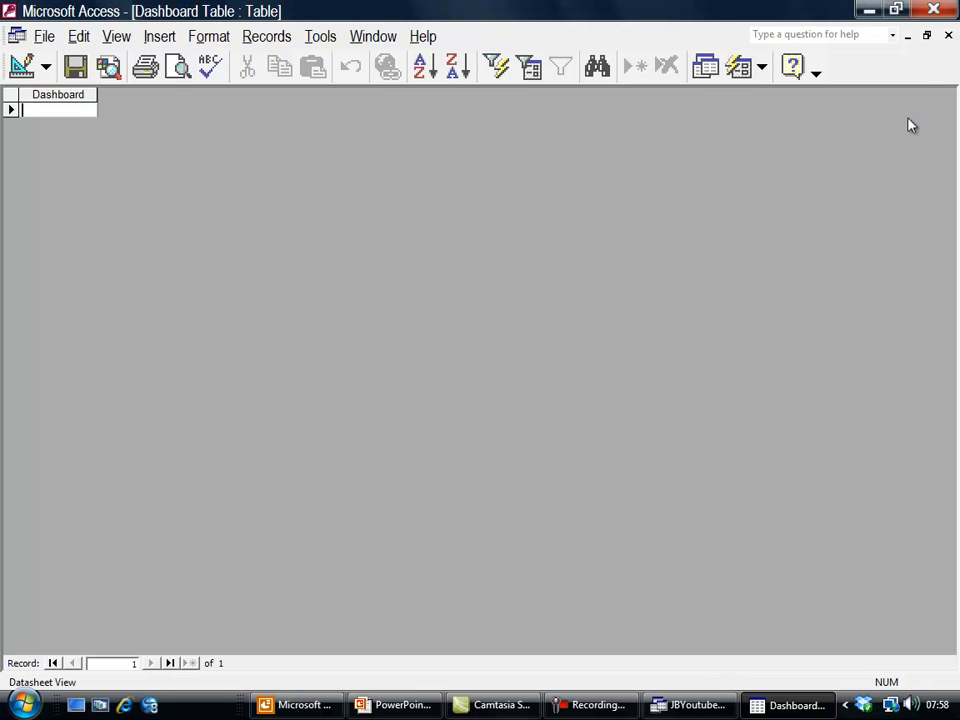
{"action": "left_click", "coordinate": [948, 35]}
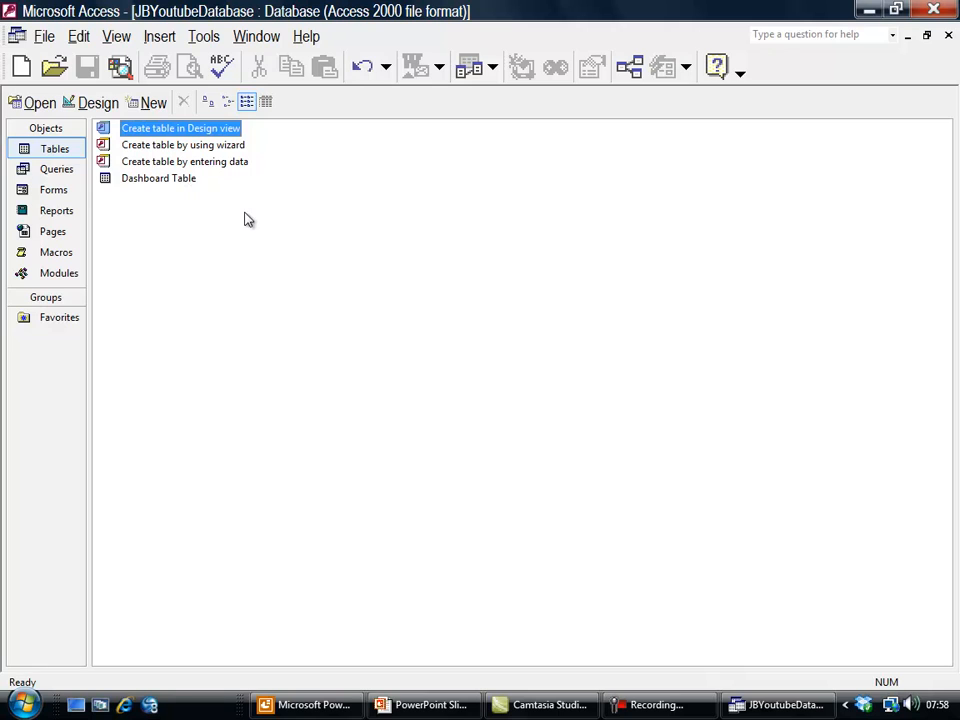
Create a new form in Design View based on Dashboard Table and enlarge its Detail section to about 28.4 by 14.4 ruler units.
{"action": "left_click", "coordinate": [72, 195]}
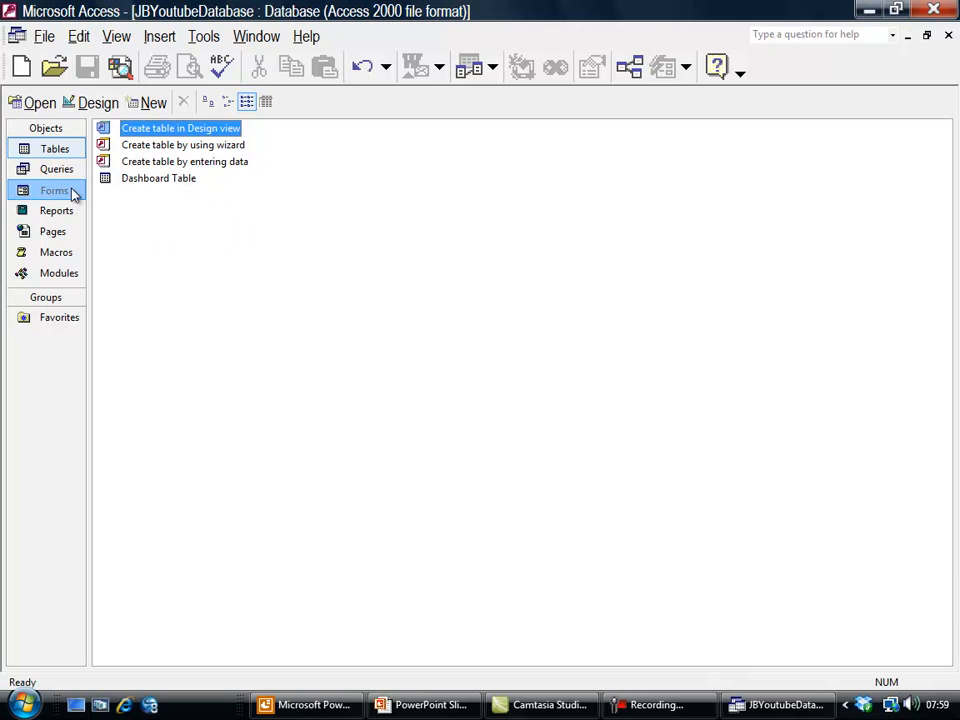
{"action": "left_click", "coordinate": [152, 103]}
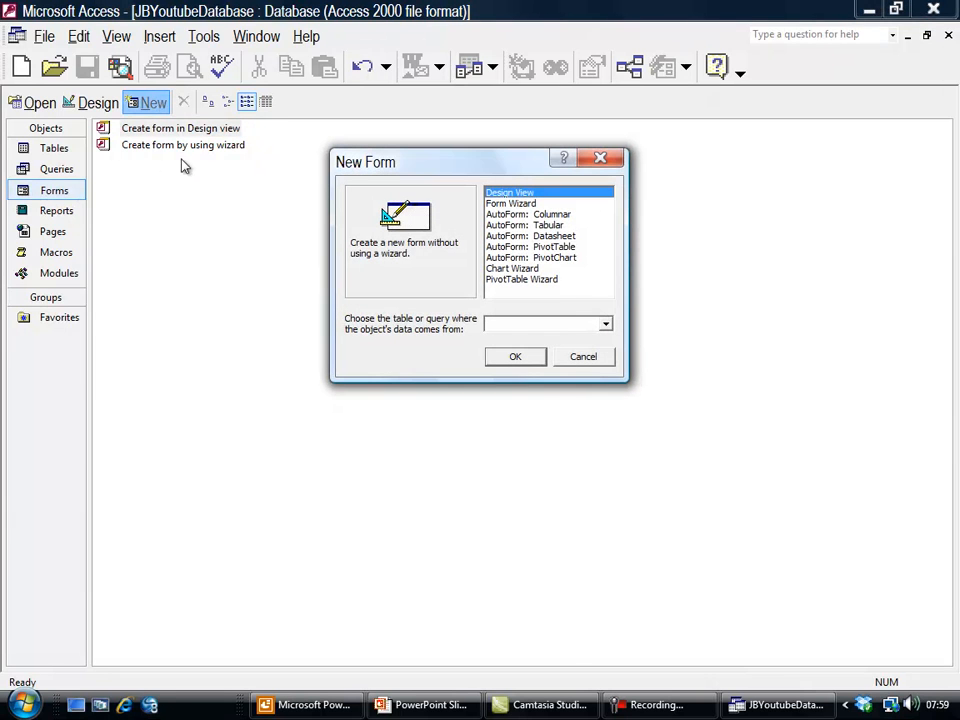
{"action": "left_click", "coordinate": [514, 205]}
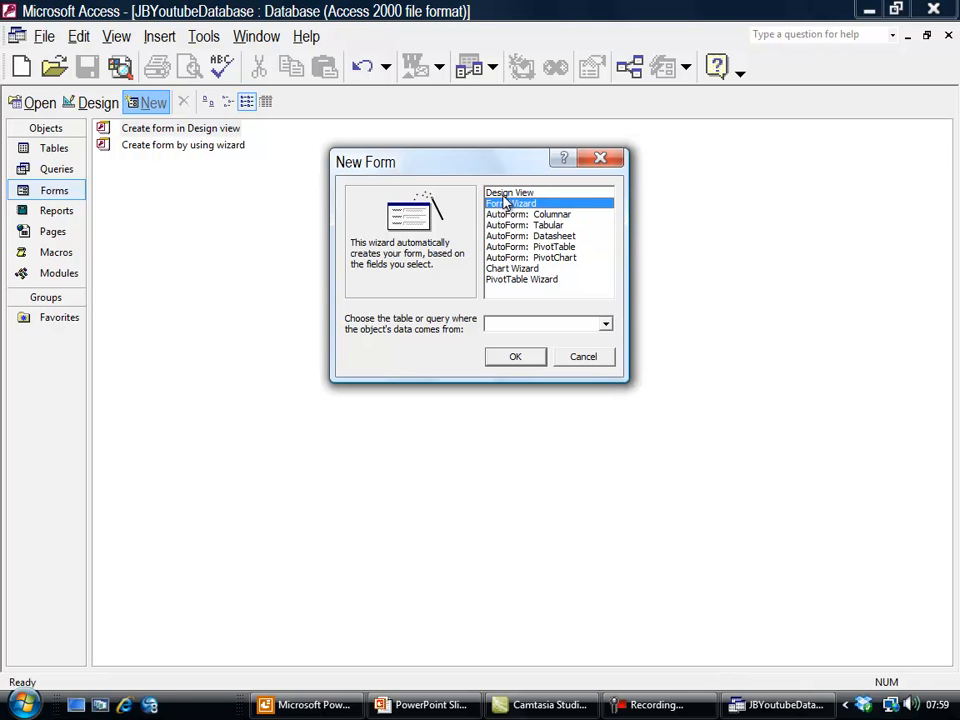
{"action": "left_click", "coordinate": [508, 193]}
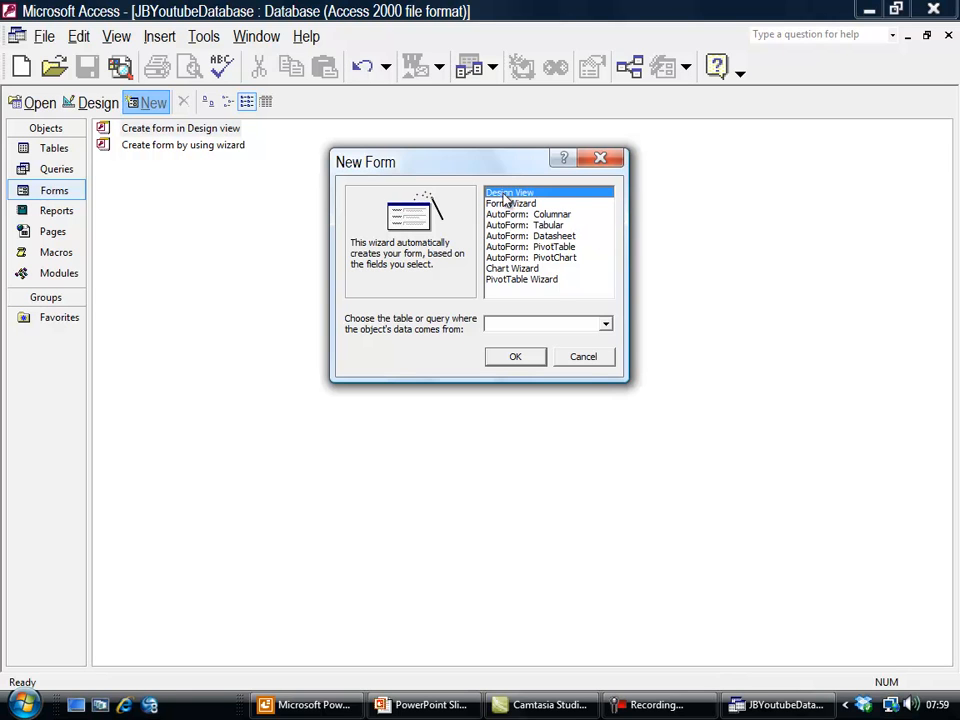
{"action": "left_click", "coordinate": [606, 325]}
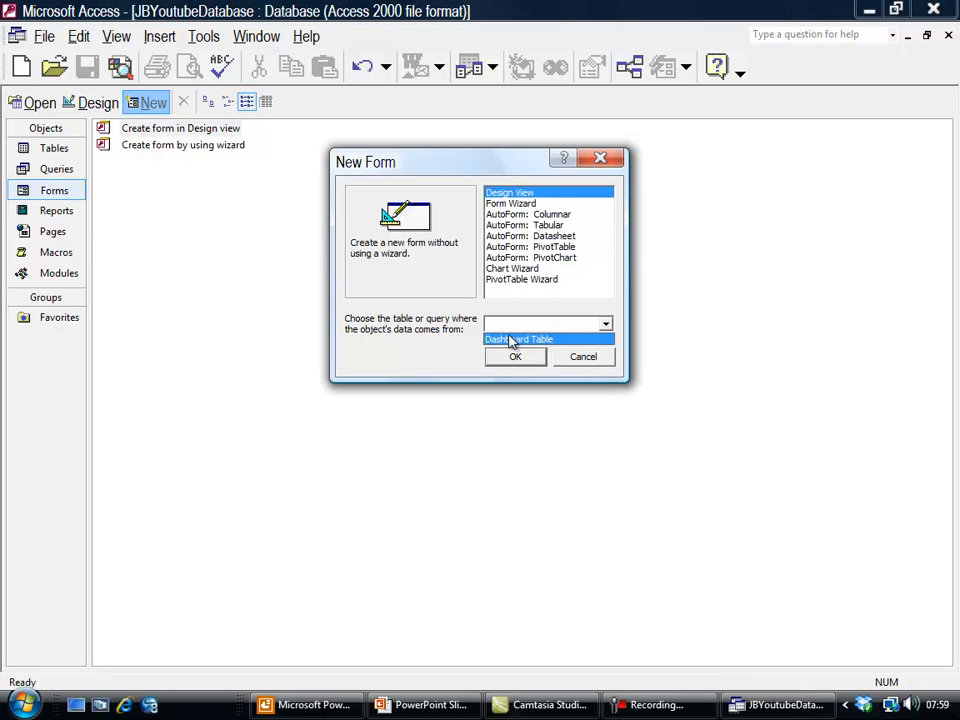
{"action": "left_click", "coordinate": [512, 341]}
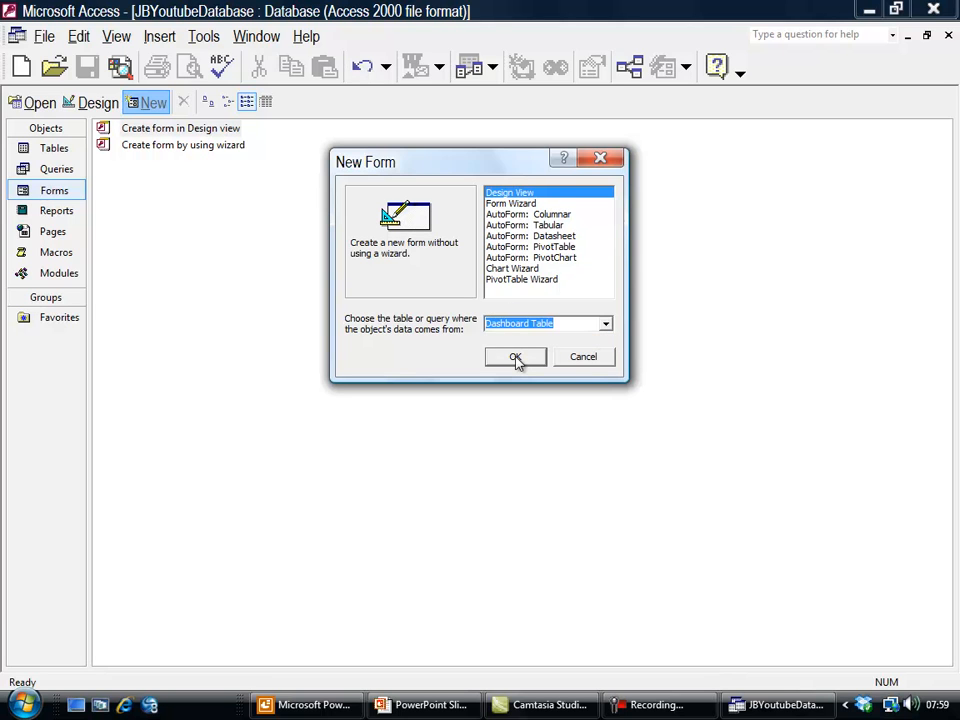
{"action": "left_click", "coordinate": [515, 358]}
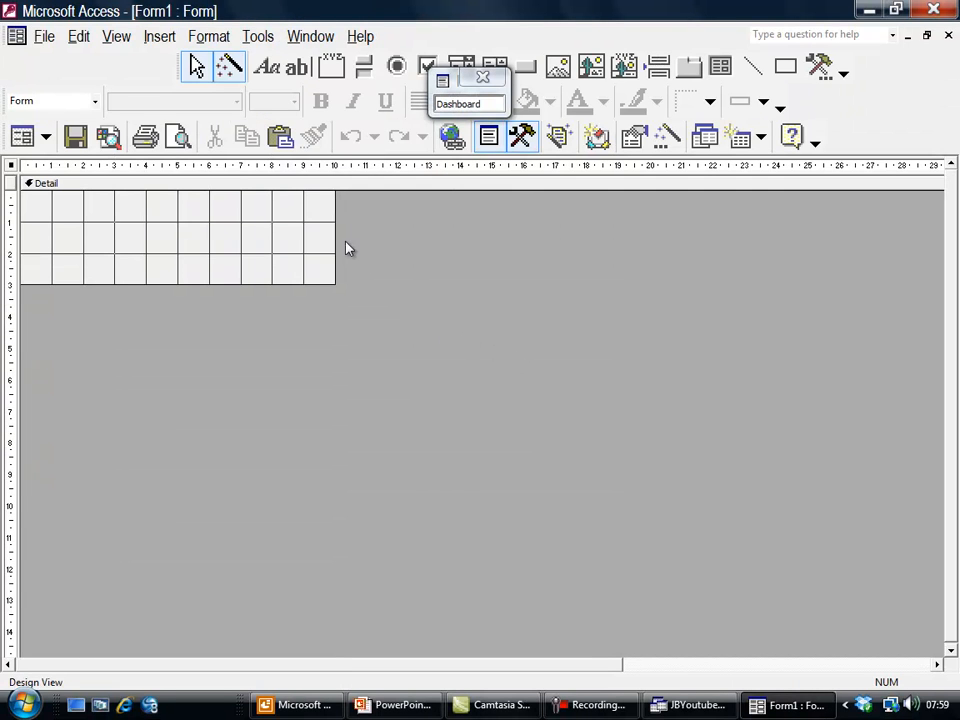
{"action": "left_click_drag", "start_coordinate": [334, 237], "coordinate": [914, 238]}
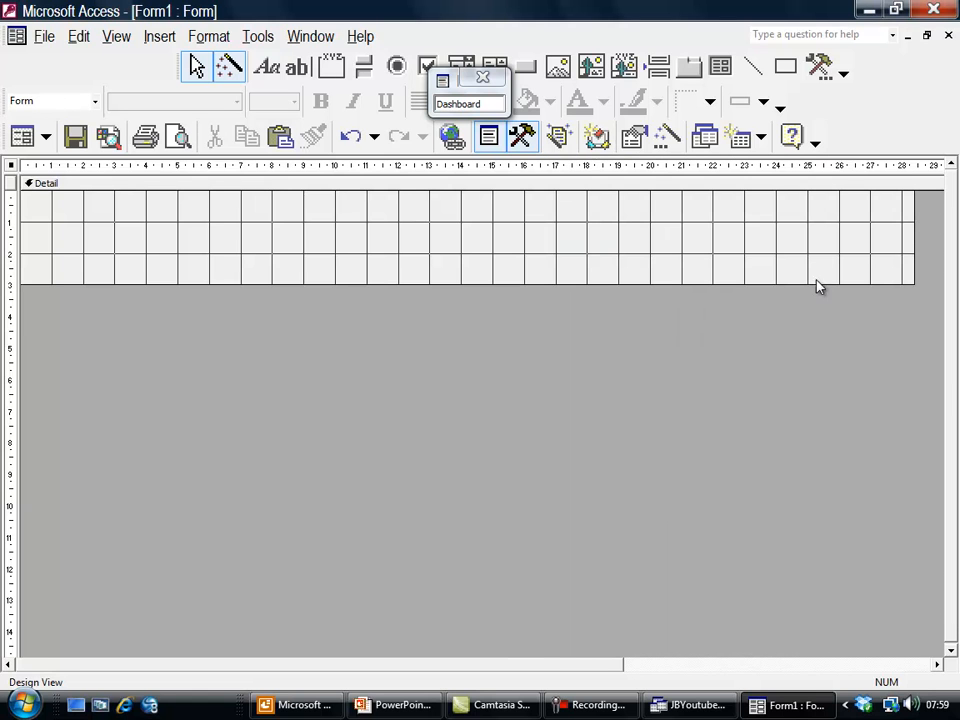
{"action": "left_click_drag", "start_coordinate": [525, 284], "coordinate": [537, 643]}
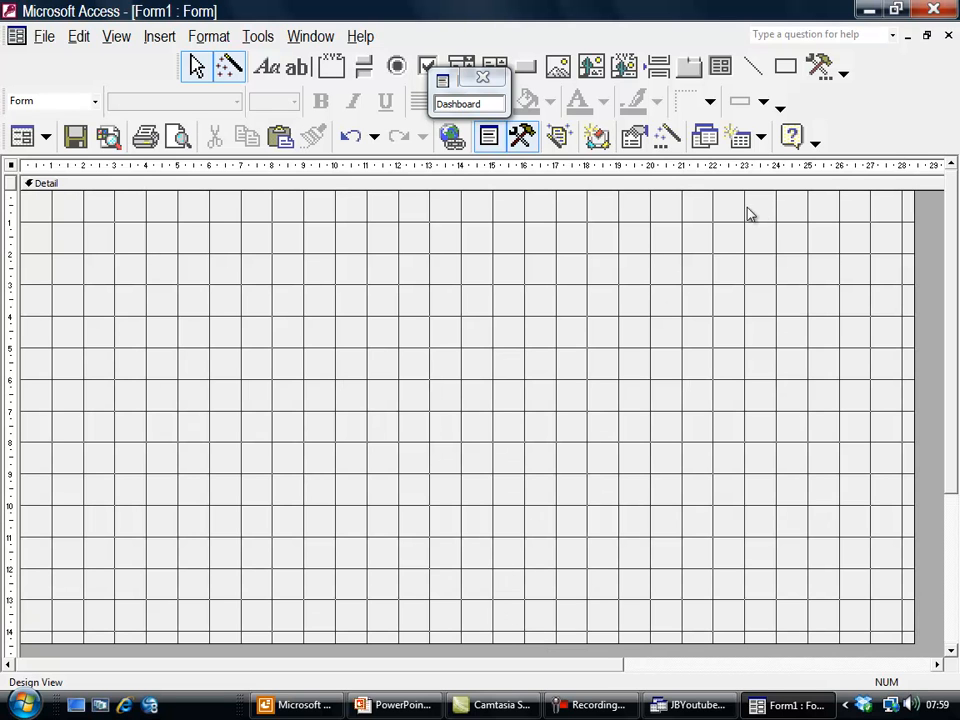
Draw a rectangle about 27 by 13 ruler units just inside the Detail section's edges and fill it white.
{"action": "left_click", "coordinate": [785, 67]}
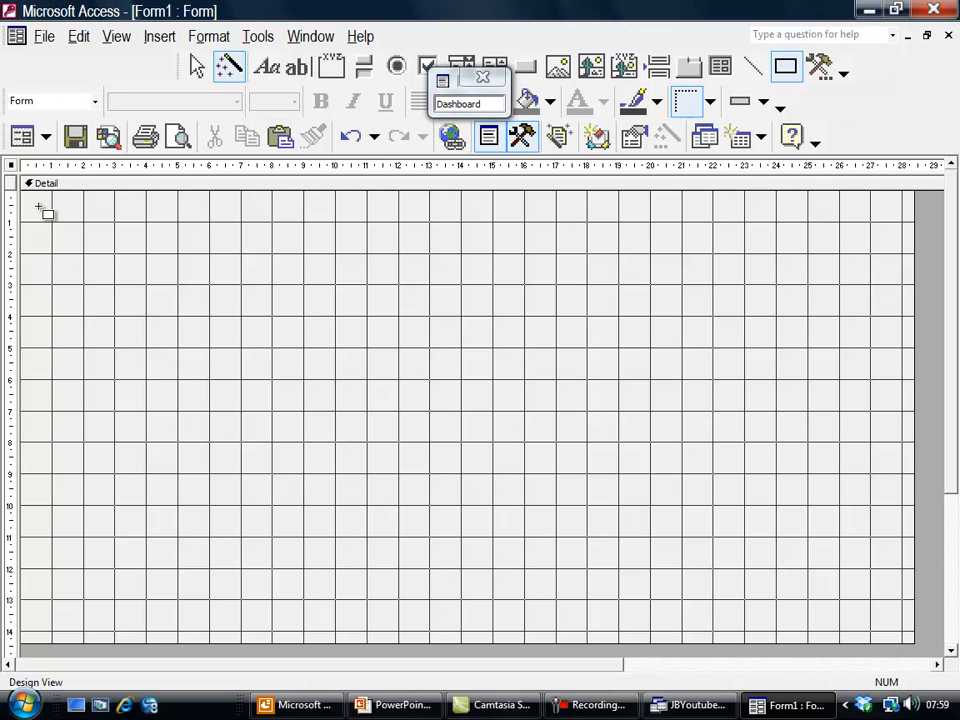
{"action": "left_click_drag", "start_coordinate": [41, 208], "coordinate": [891, 621]}
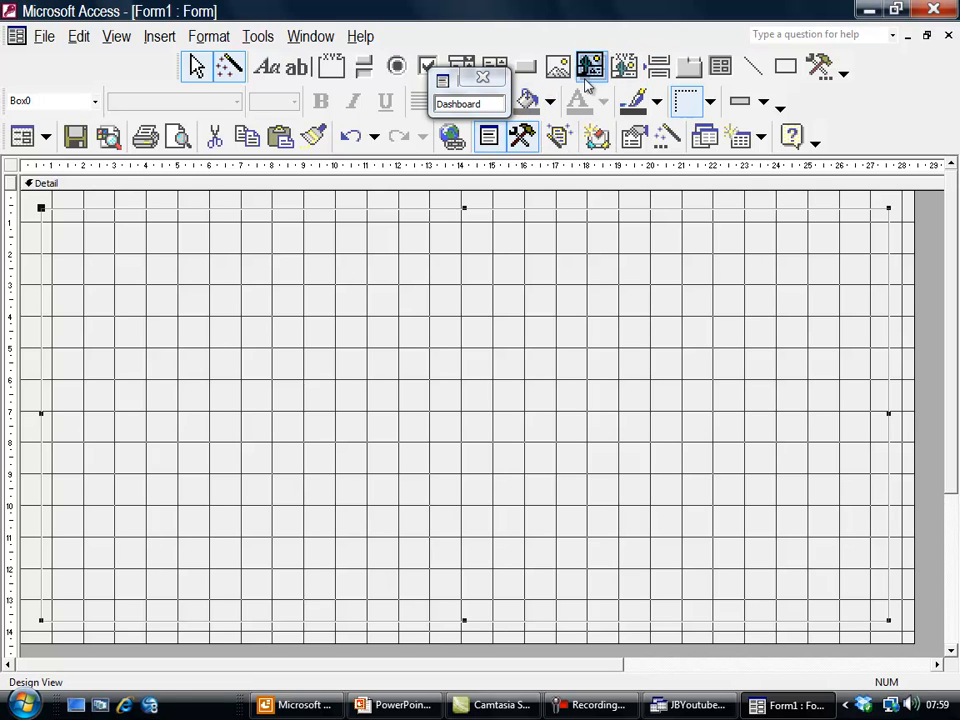
{"action": "left_click", "coordinate": [483, 77]}
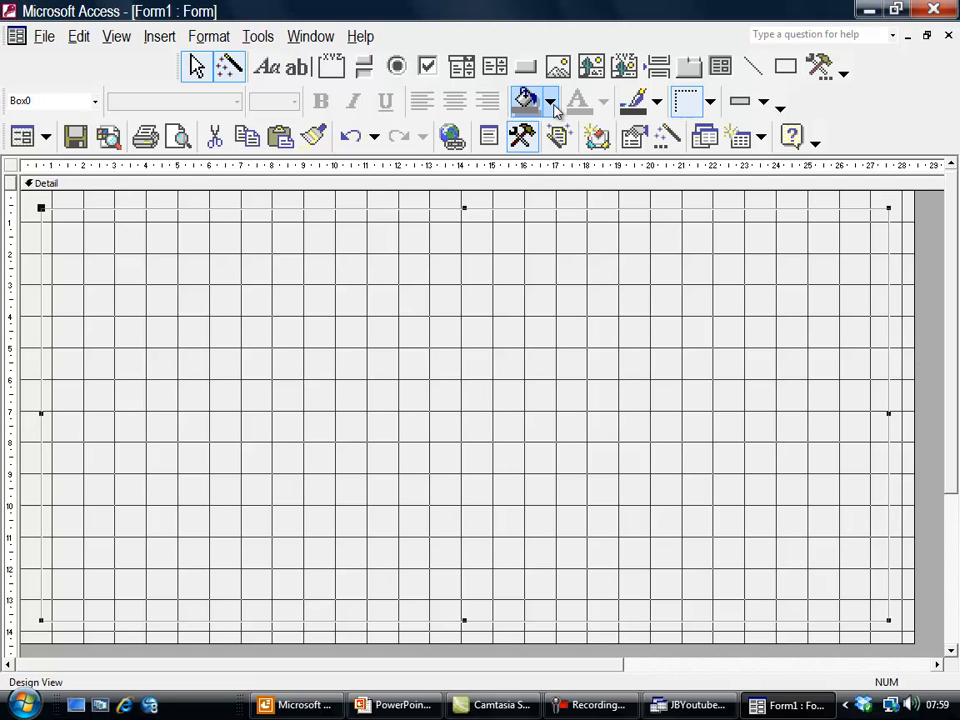
{"action": "left_click", "coordinate": [552, 104]}
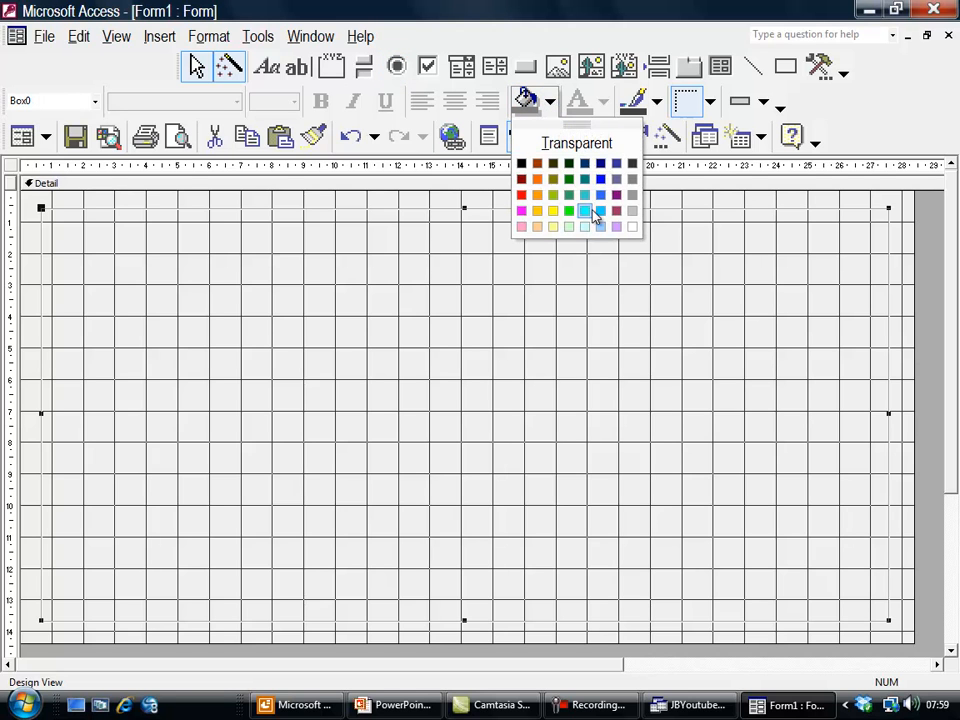
{"action": "left_click", "coordinate": [633, 228]}
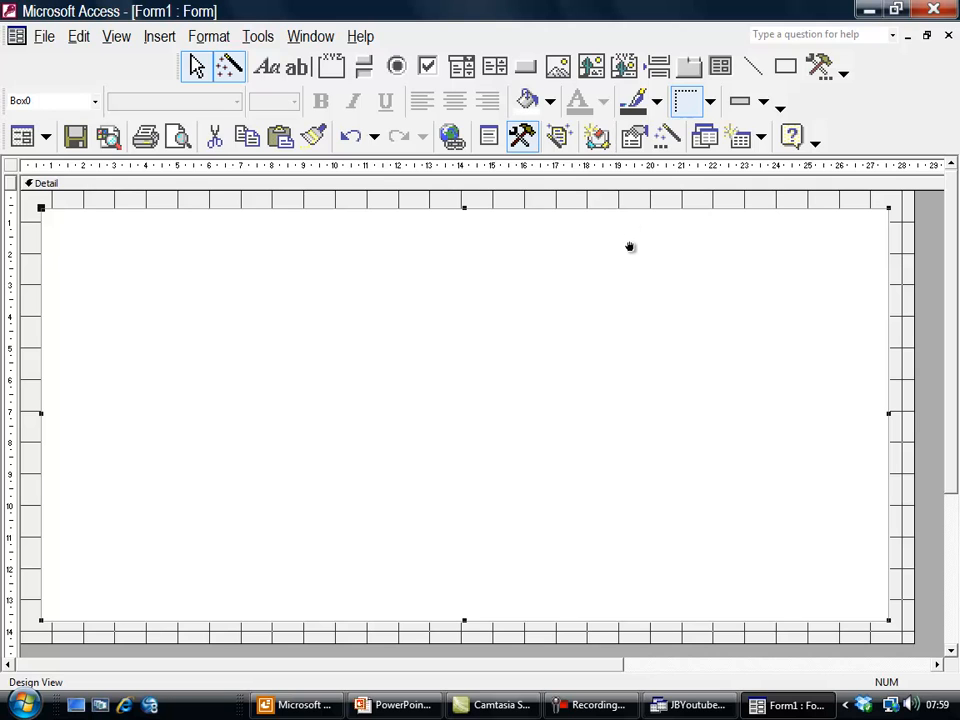
Draw a second rectangle about 26 by 12 ruler units, evenly inset within the white rectangle.
{"action": "left_click", "coordinate": [784, 68]}
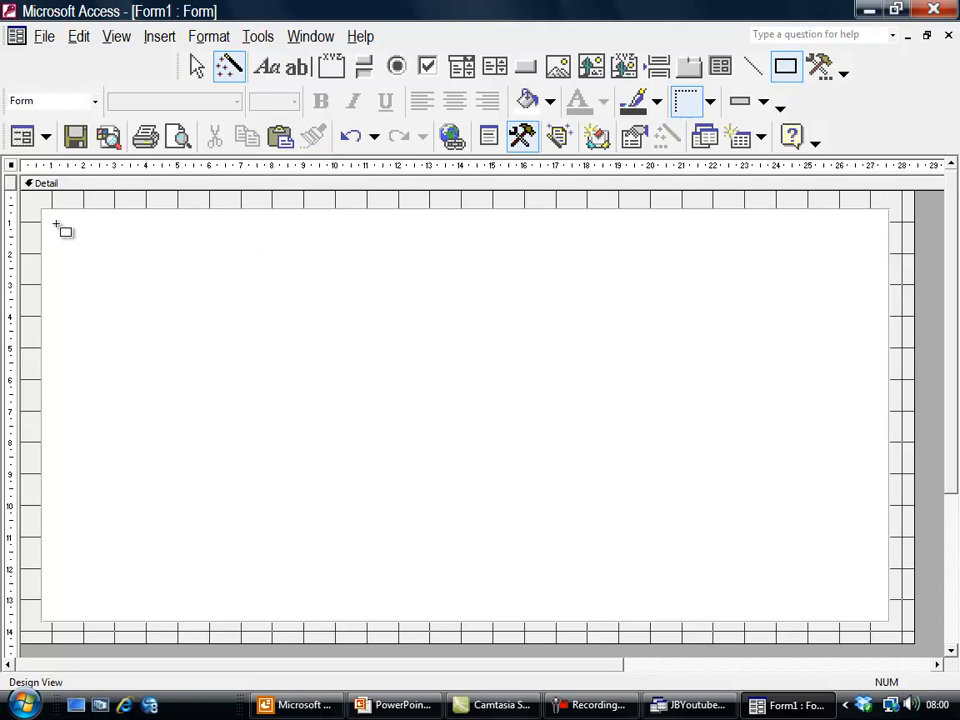
{"action": "mouse_move", "coordinate": [56, 224]}
{"action": "left_mouse_down"}
{"action": "mouse_move", "coordinate": [341, 371]}
{"action": "mouse_move", "coordinate": [585, 516]}
{"action": "mouse_move", "coordinate": [603, 505]}
{"action": "mouse_move", "coordinate": [731, 561]}
{"action": "mouse_move", "coordinate": [887, 599]}
{"action": "mouse_move", "coordinate": [873, 605]}
{"action": "left_mouse_up"}
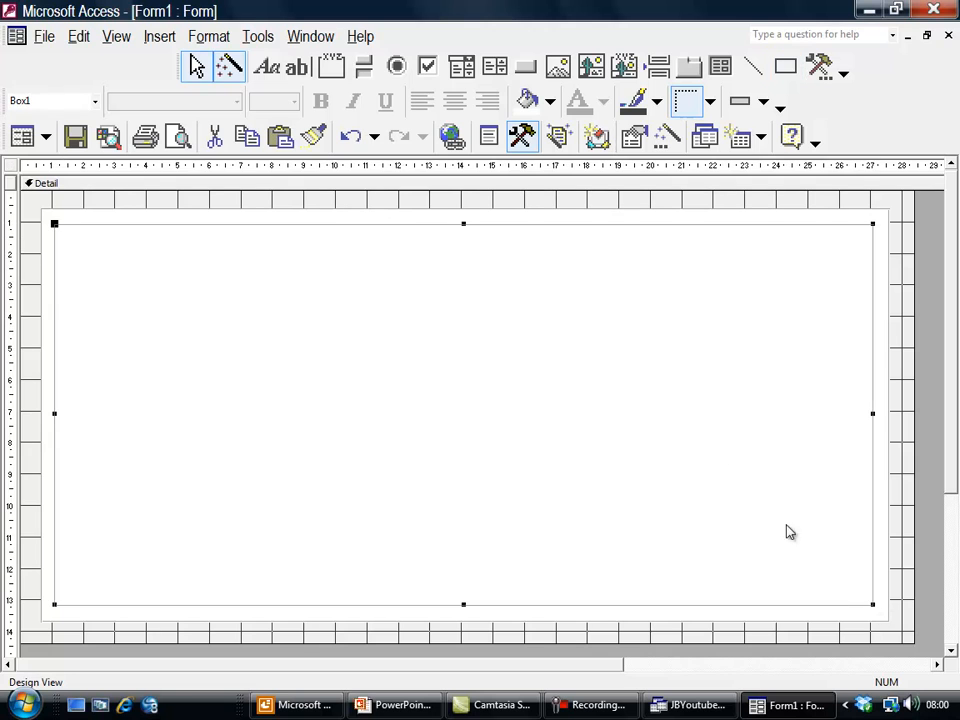
Form a thin blue border by filling the second rectangle blue and drawing a slightly inset white rectangle, about 25.6 by 11.7 ruler units, over it.
{"action": "left_click", "coordinate": [550, 101]}
{"action": "left_click", "coordinate": [599, 177]}
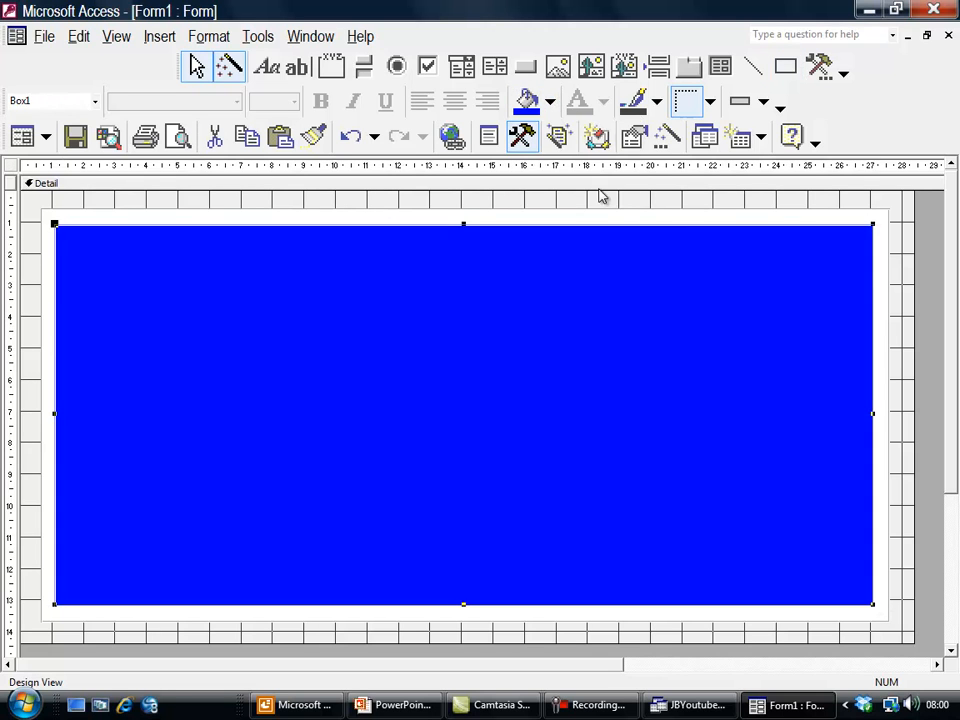
{"action": "left_click", "coordinate": [785, 67]}
{"action": "left_click_drag", "start_coordinate": [61, 231], "coordinate": [354, 432]}
{"action": "mouse_move", "coordinate": [500, 513]}
{"action": "left_mouse_down"}
{"action": "mouse_move", "coordinate": [806, 574]}
{"action": "mouse_move", "coordinate": [866, 601]}
{"action": "left_mouse_up"}
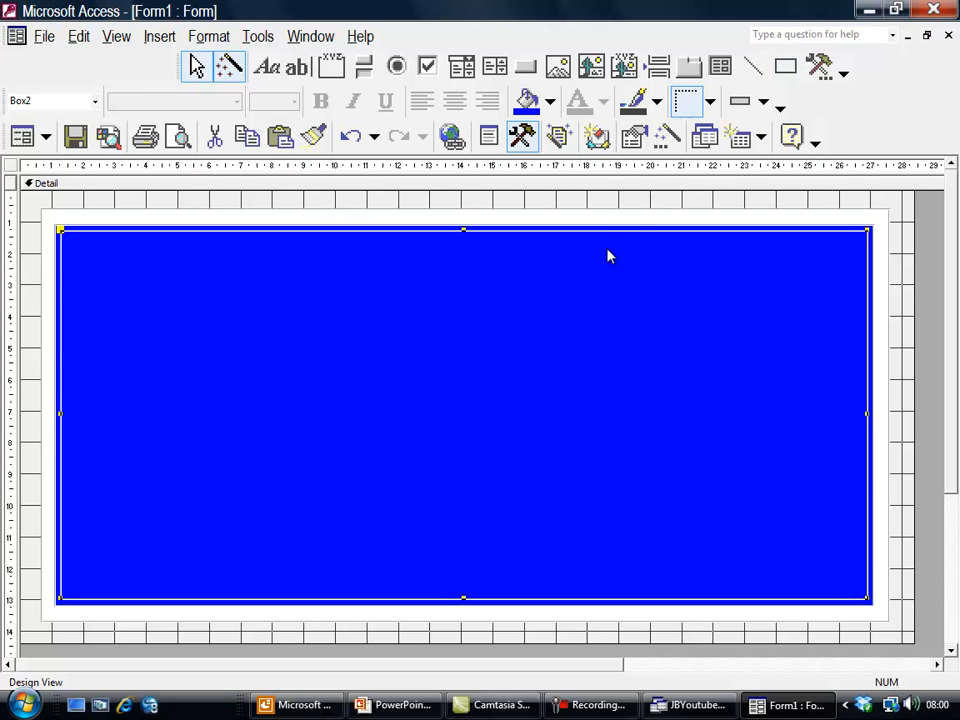
{"action": "left_click", "coordinate": [550, 101]}
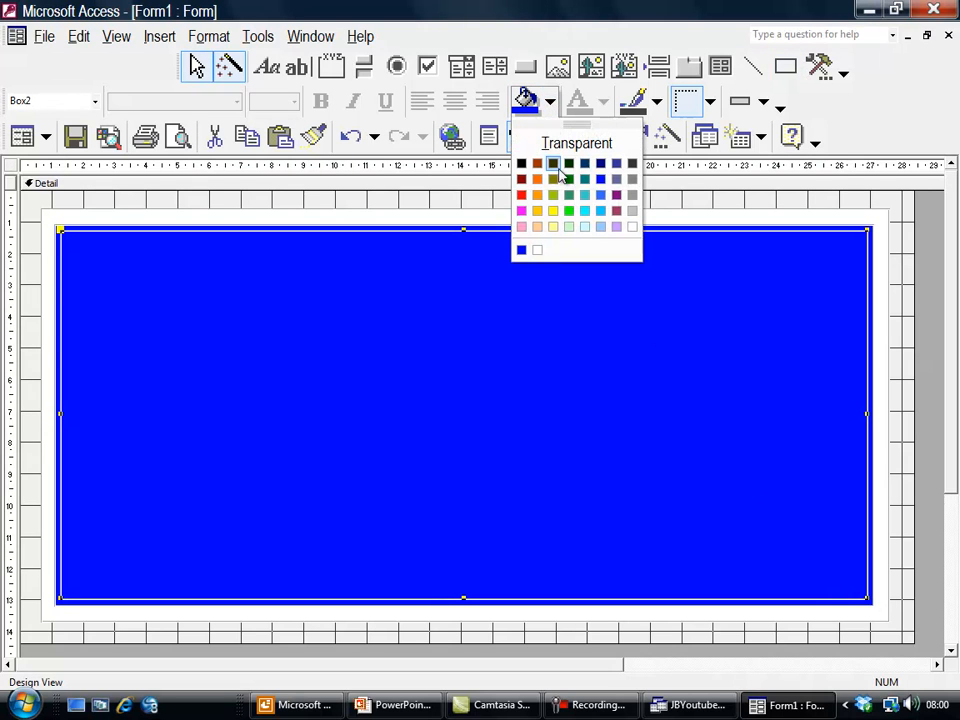
{"action": "left_click", "coordinate": [631, 227]}
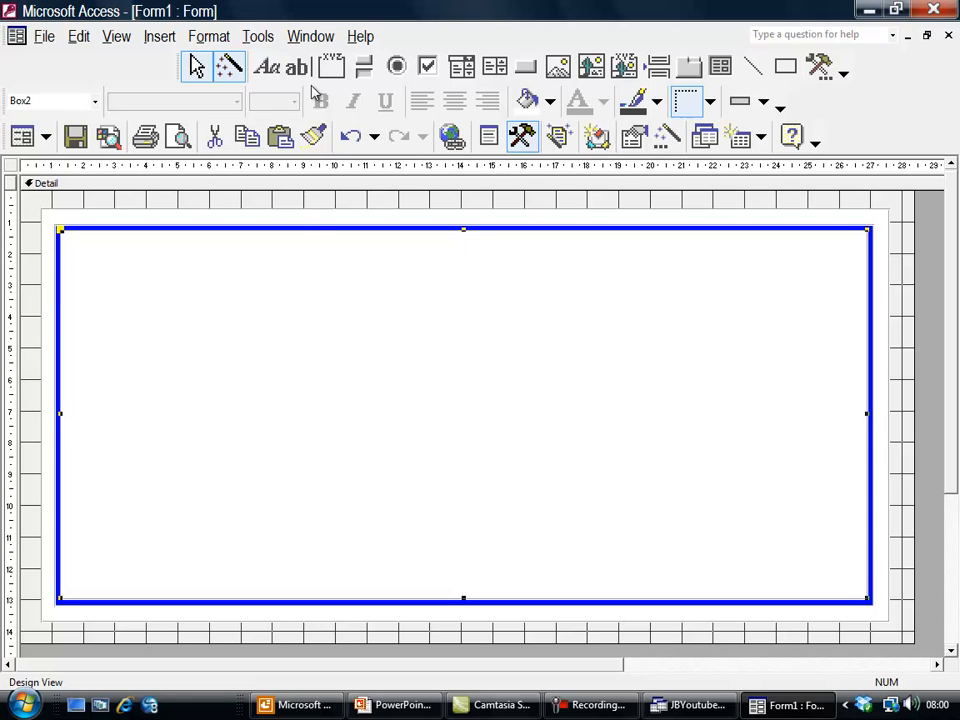
Add a title label about 18.6 by 2.7 ruler units in the upper white area, with the channel name followed by "YouTube Database Dashboard".
{"action": "left_click", "coordinate": [266, 66]}
{"action": "left_click_drag", "start_coordinate": [206, 254], "coordinate": [792, 338]}
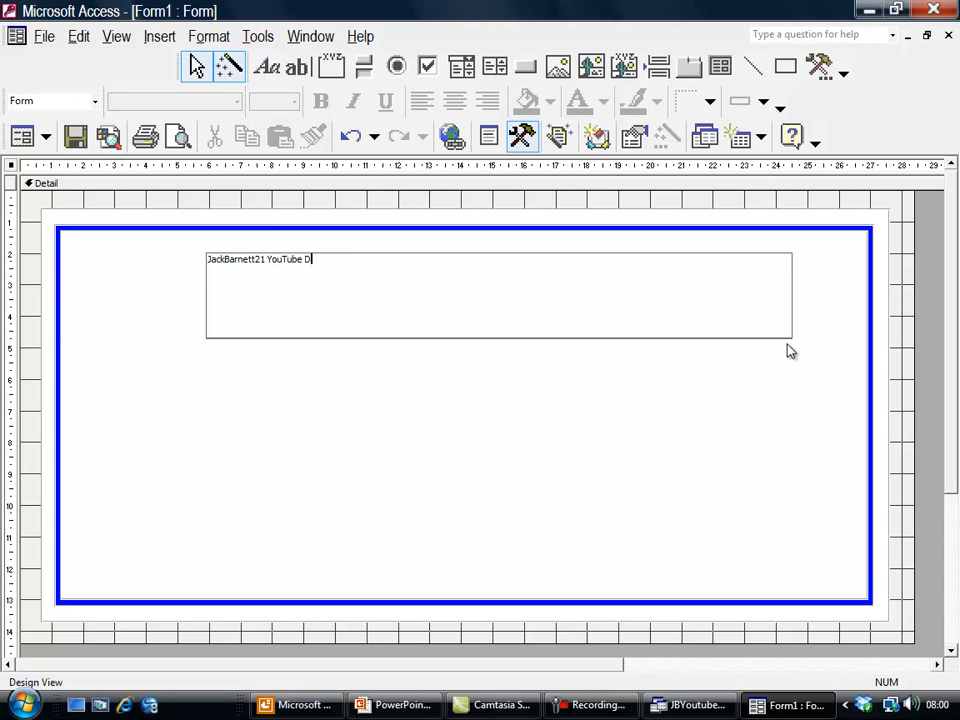
{"action": "type", "text": "abase Dashboard"}
{"action": "left_click", "coordinate": [543, 207]}
{"action": "left_click", "coordinate": [490, 341]}
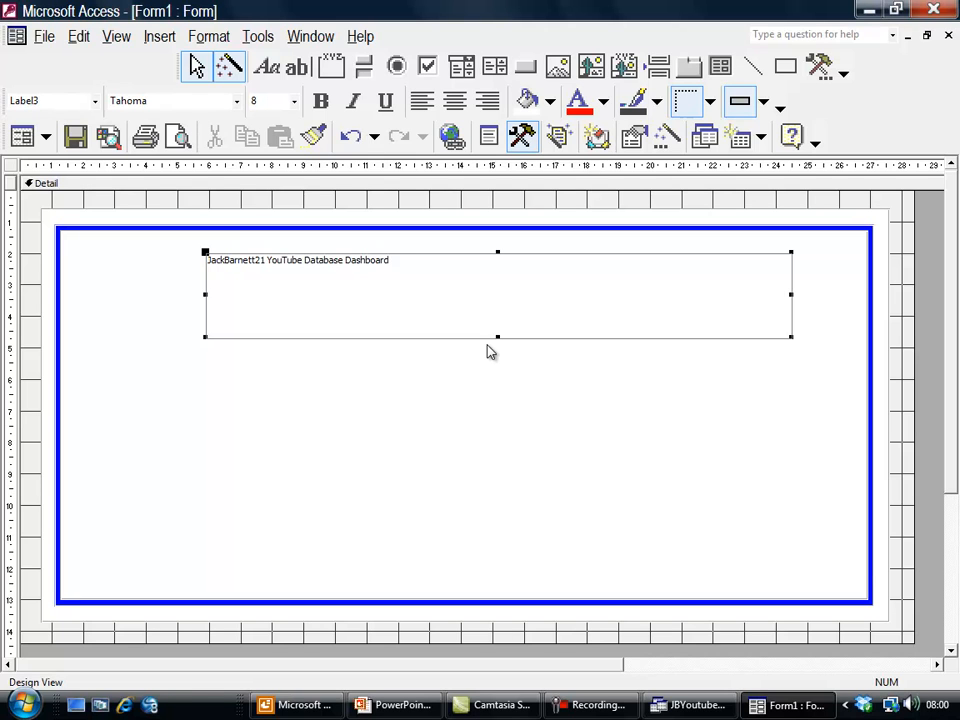
Set the title label's font to Arial Narrow at size 26.
{"action": "left_click", "coordinate": [238, 103]}
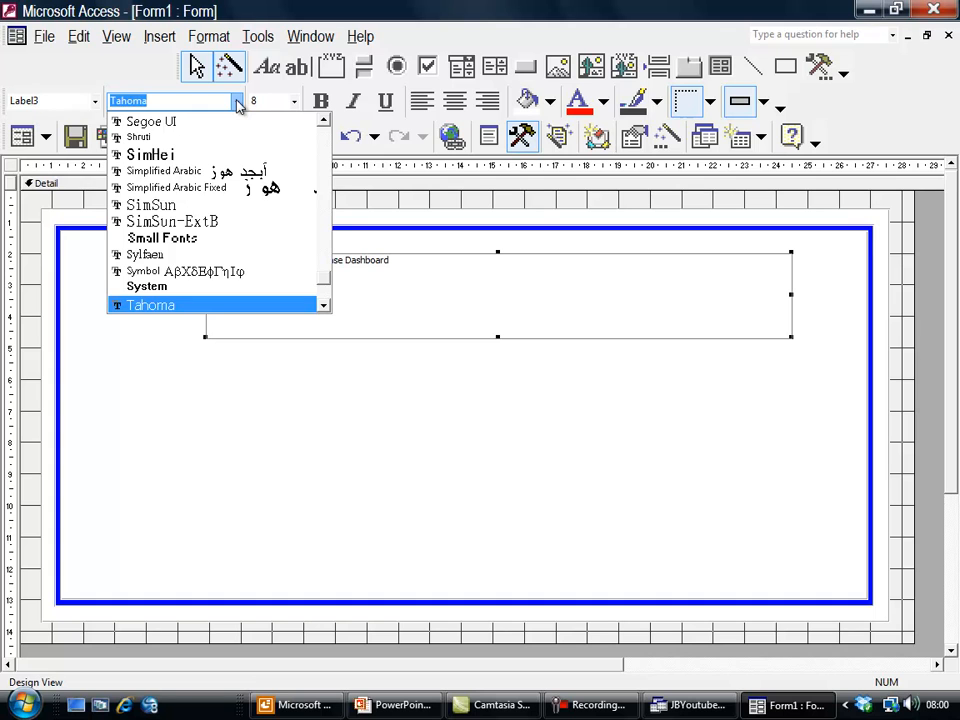
{"action": "left_click_drag", "start_coordinate": [330, 278], "coordinate": [325, 165]}
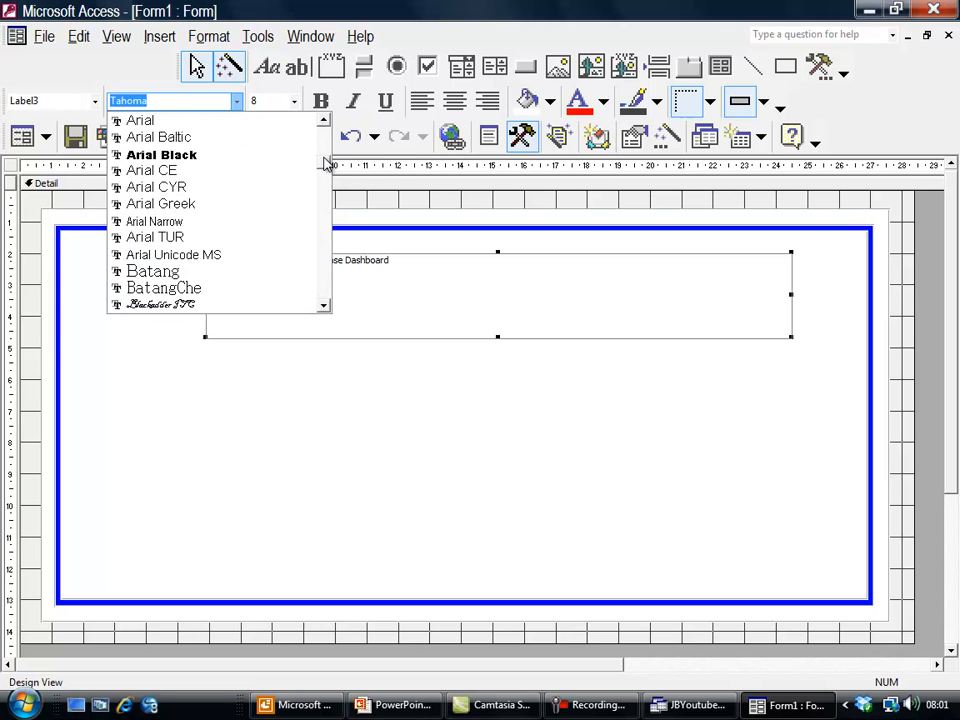
{"action": "left_click", "coordinate": [236, 222]}
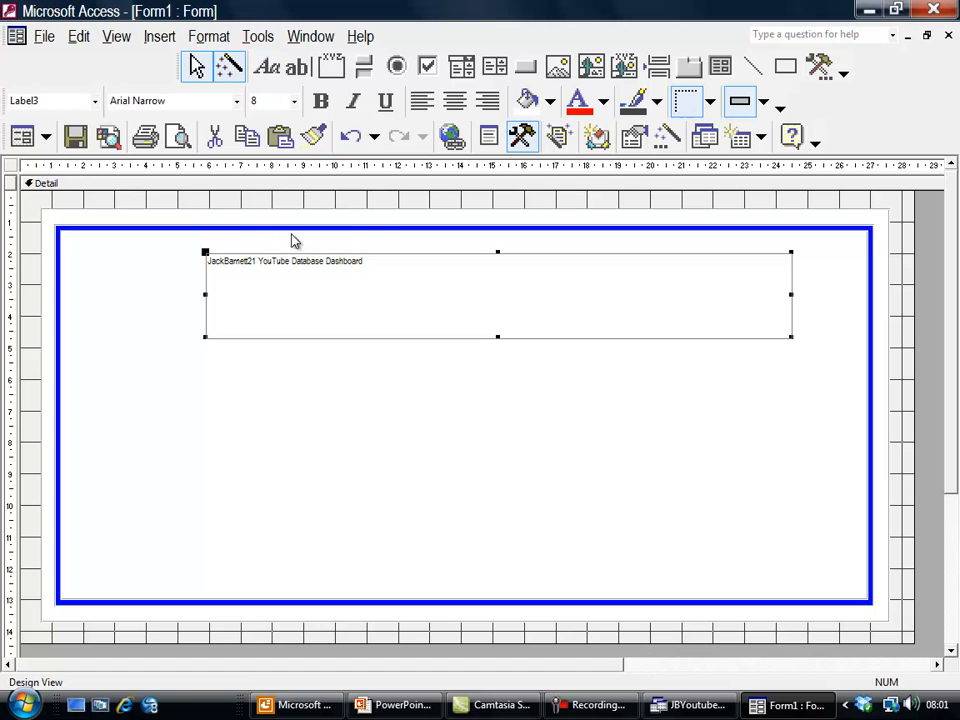
{"action": "left_click", "coordinate": [294, 101]}
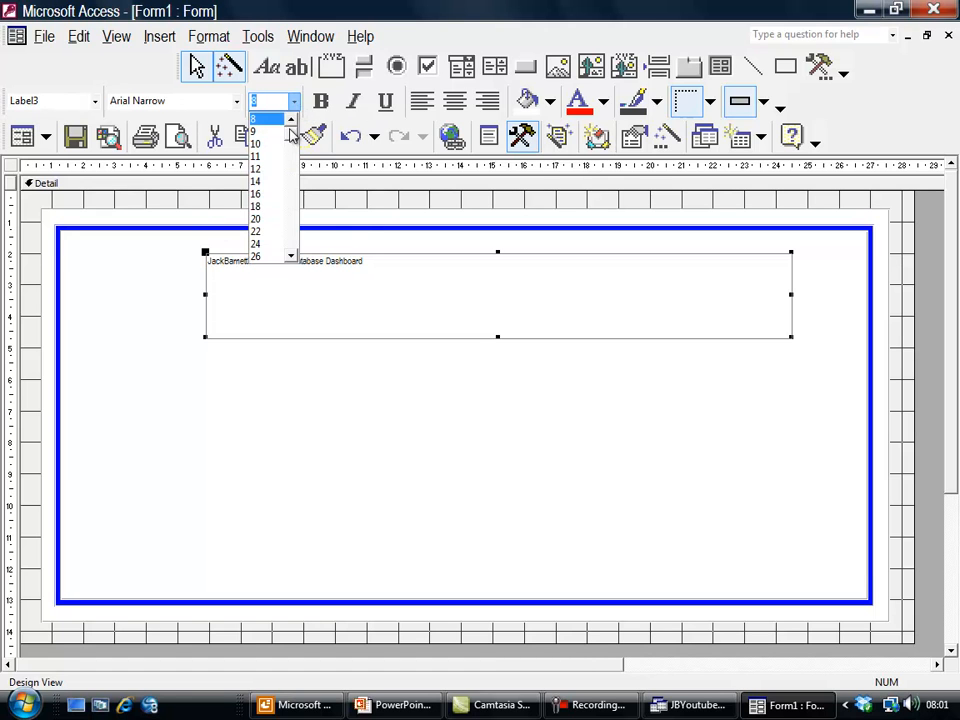
{"action": "left_click", "coordinate": [268, 219]}
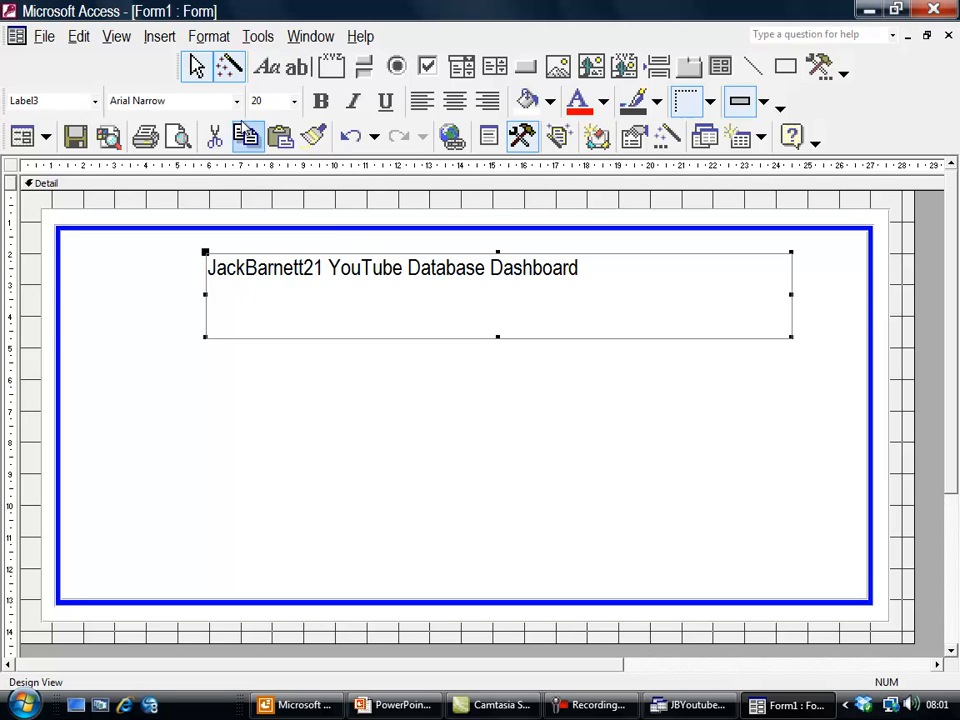
{"action": "left_click", "coordinate": [296, 102]}
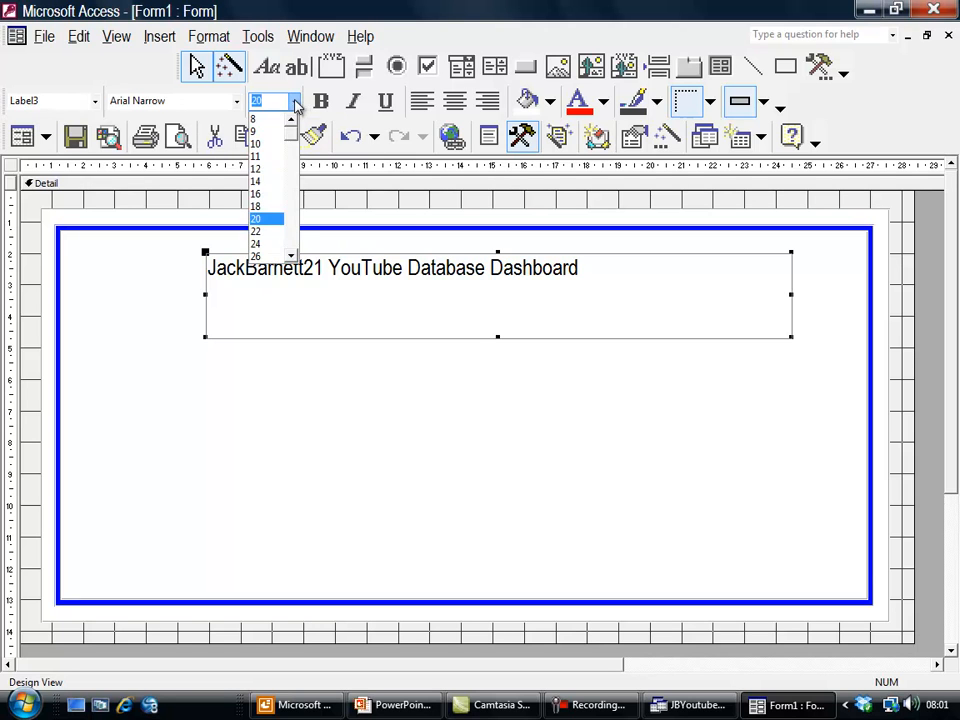
{"action": "left_click", "coordinate": [271, 254]}
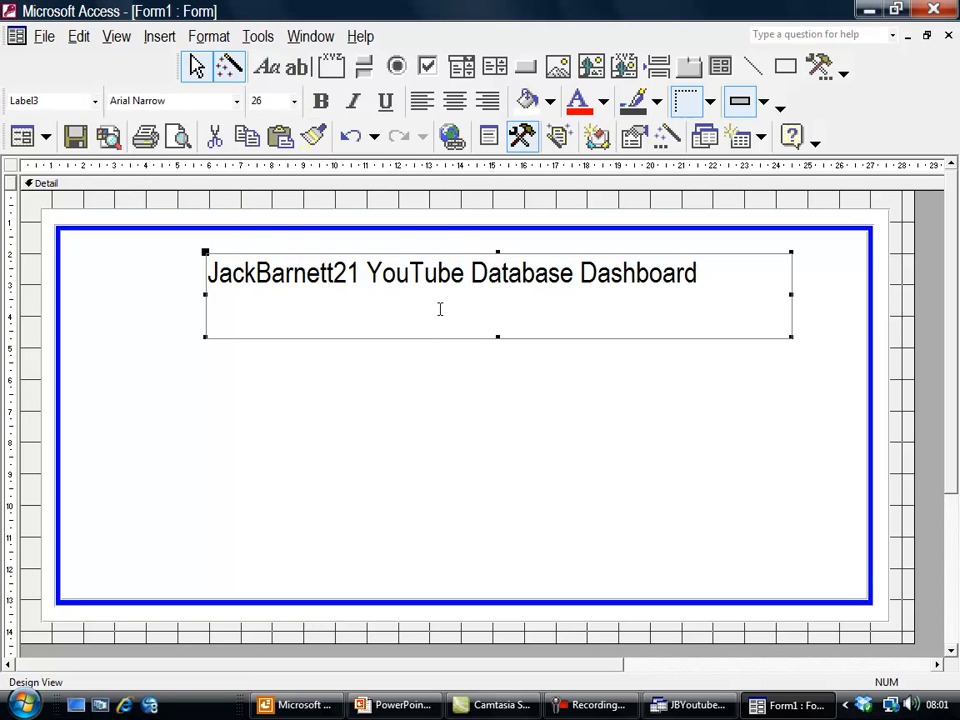
{"action": "left_click", "coordinate": [445, 209]}
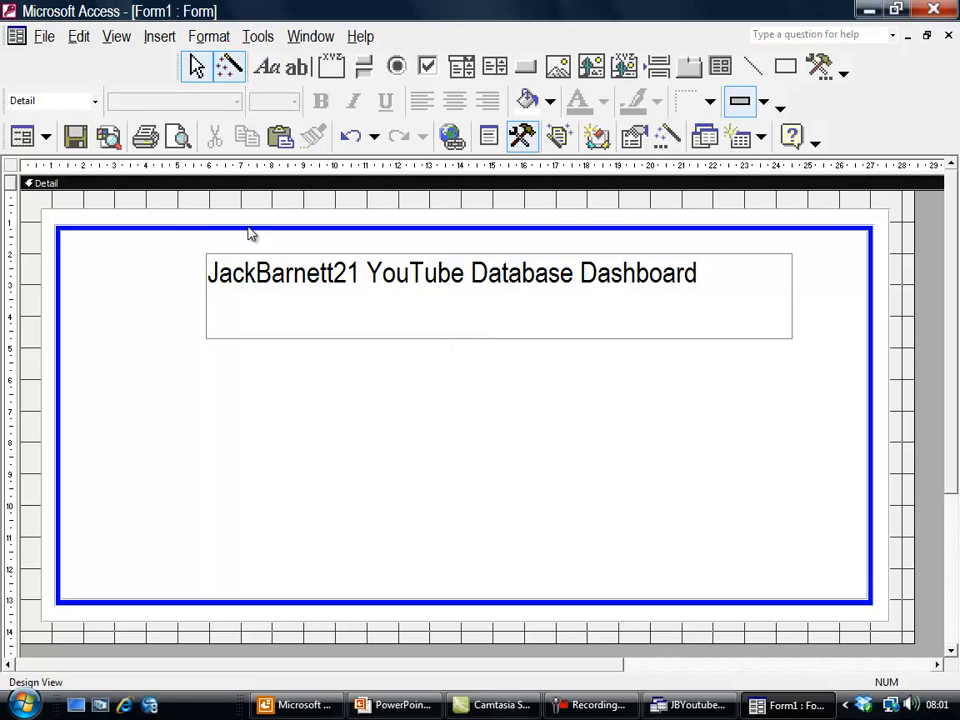
Center the title text horizontally within its label.
{"action": "left_click", "coordinate": [536, 292]}
{"action": "left_click", "coordinate": [684, 268]}
{"action": "left_click_drag", "start_coordinate": [697, 272], "coordinate": [210, 270]}
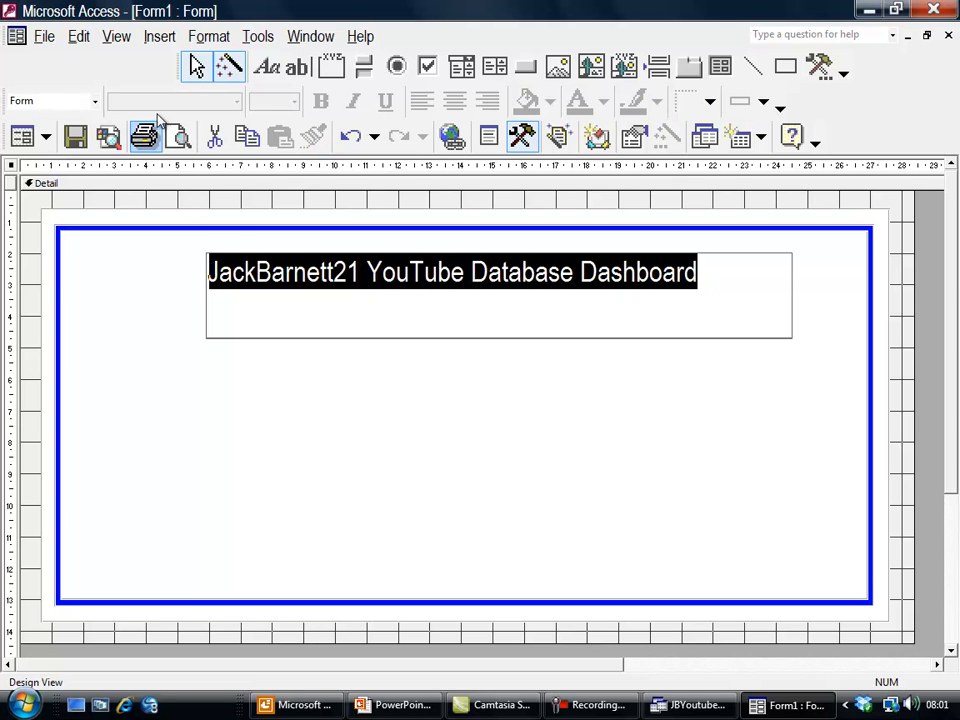
{"action": "left_click", "coordinate": [325, 207]}
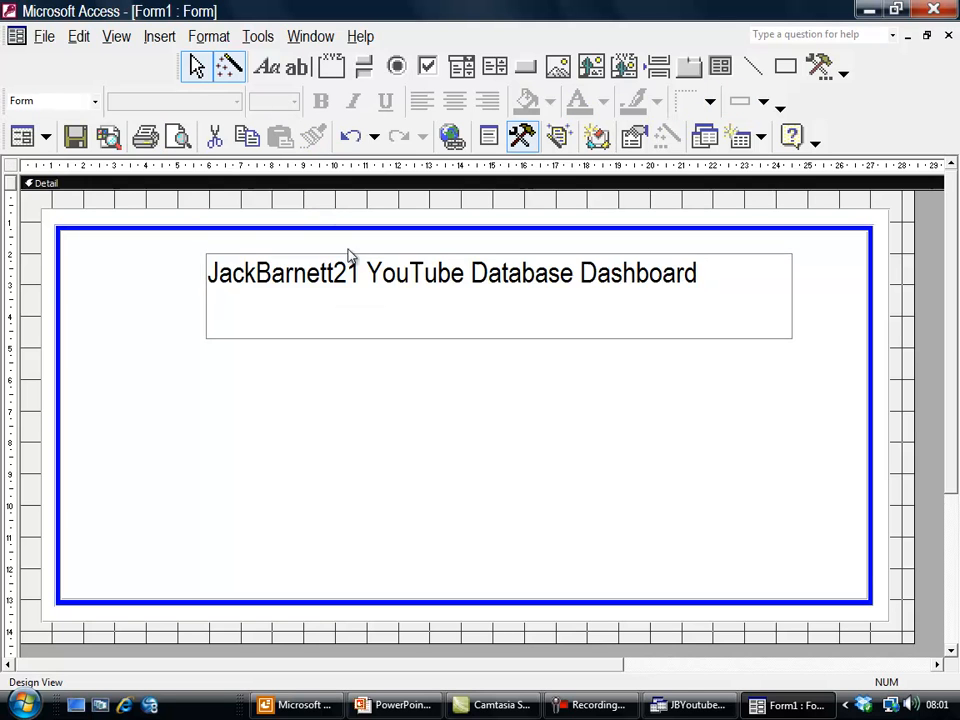
{"action": "left_click", "coordinate": [300, 335]}
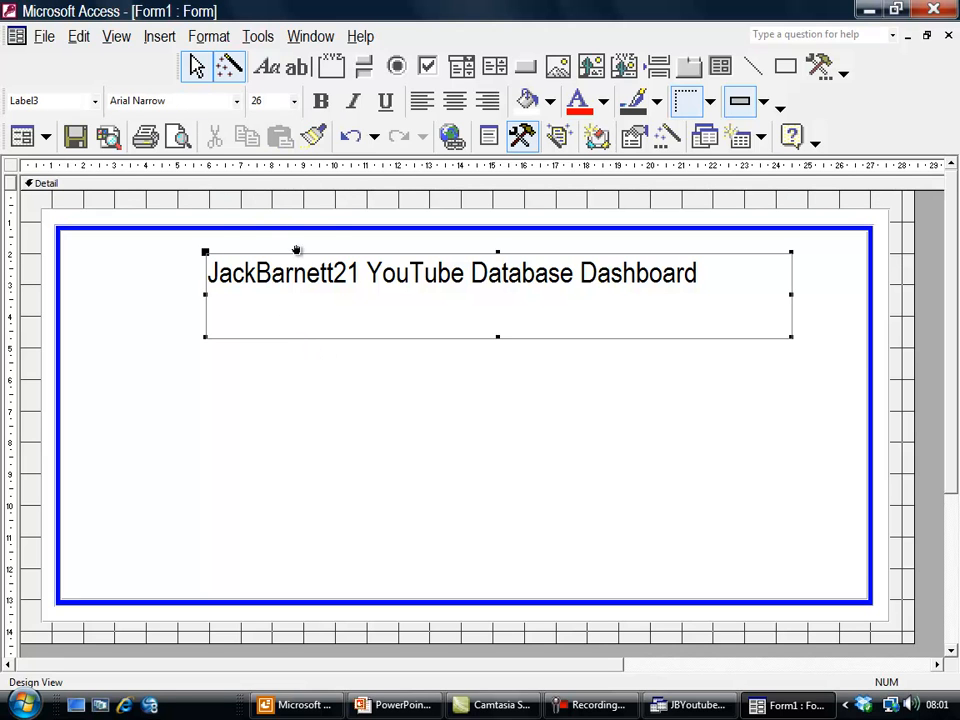
{"action": "left_click", "coordinate": [450, 102]}
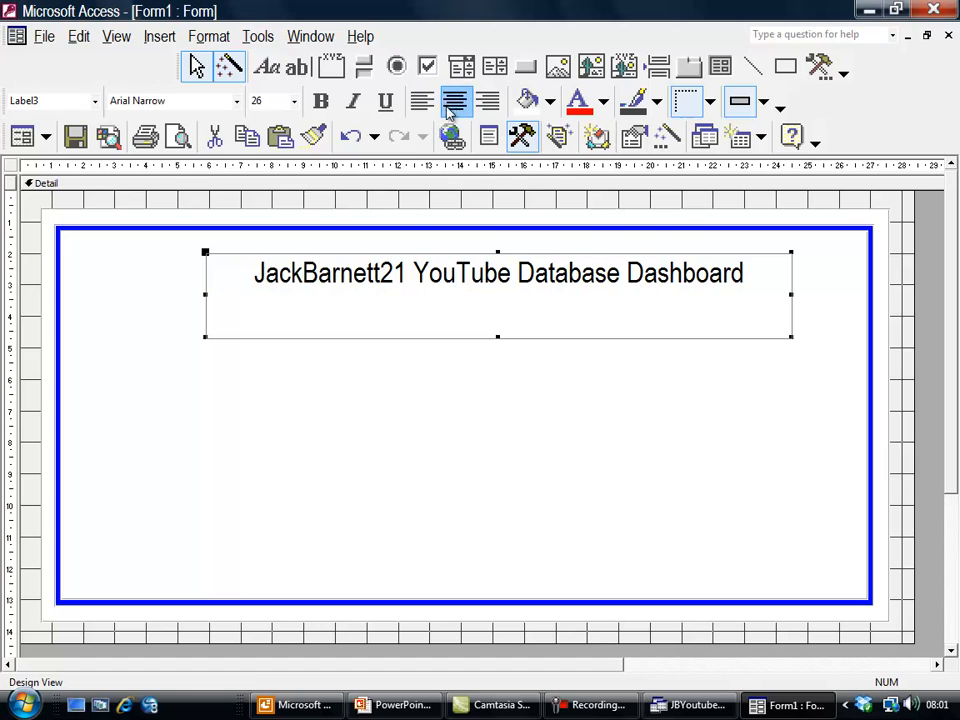
{"action": "left_click", "coordinate": [496, 209]}
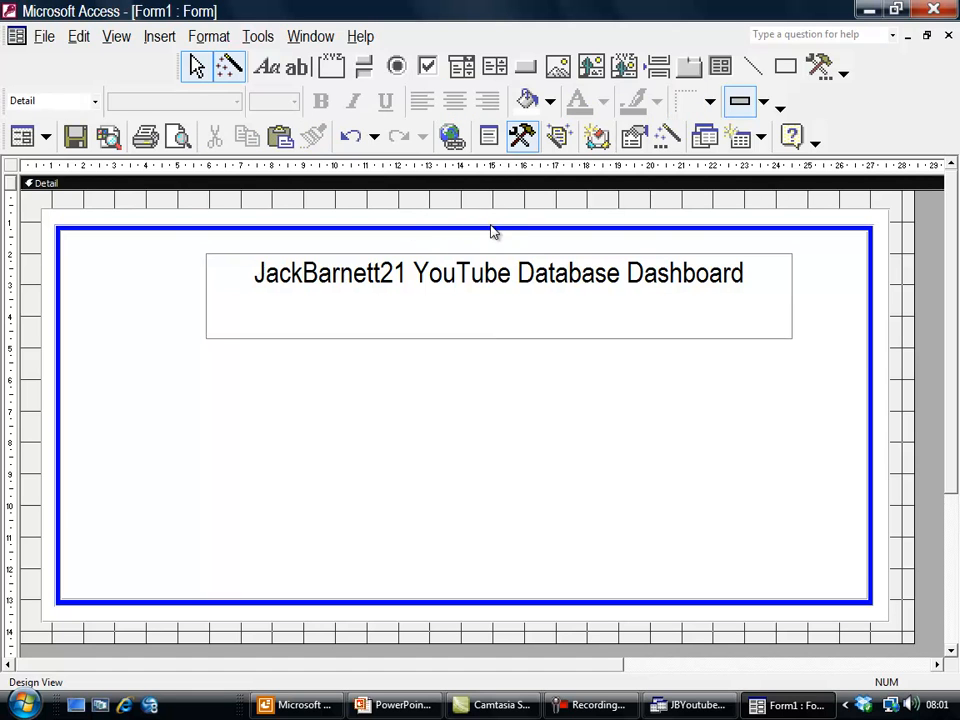
Make the title label's fill and border transparent, check the result in Form View and return to Design View.
{"action": "left_click", "coordinate": [568, 262]}
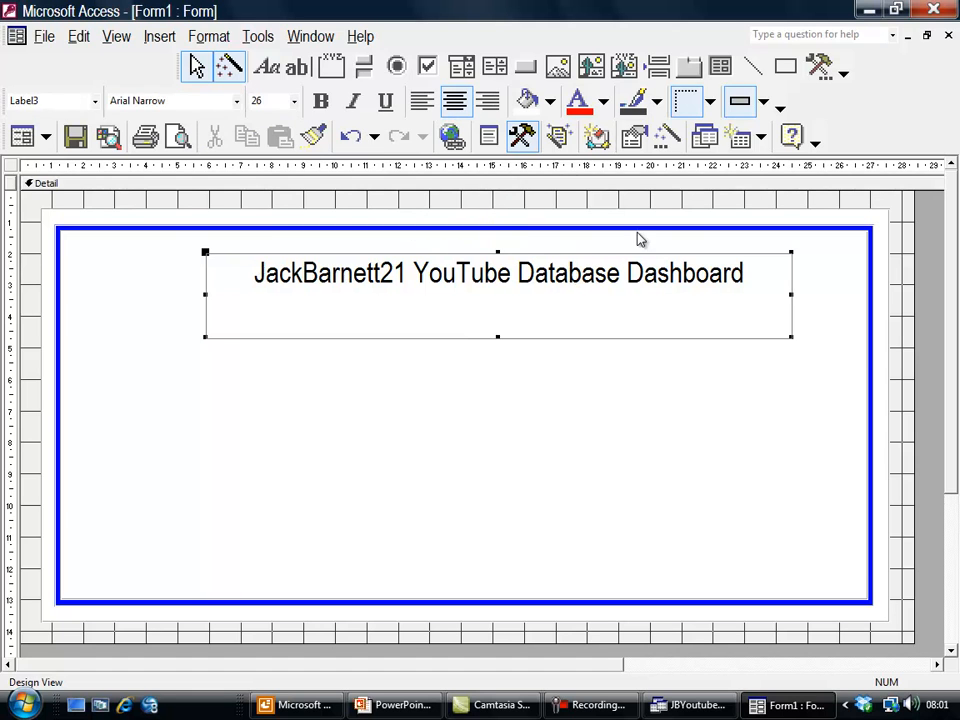
{"action": "left_click", "coordinate": [549, 101]}
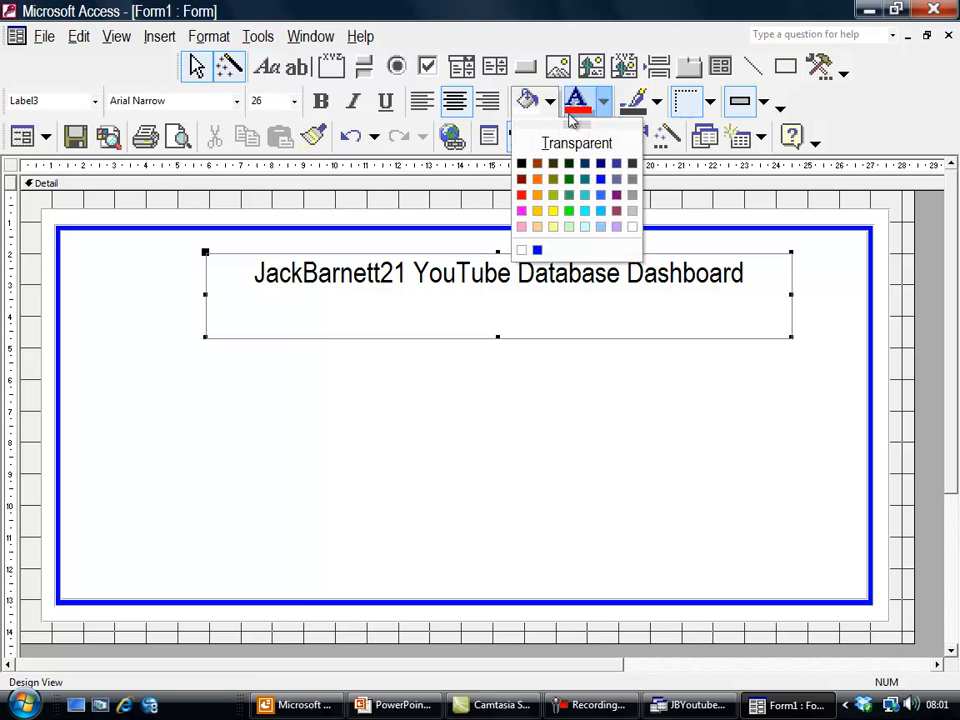
{"action": "left_click", "coordinate": [614, 145]}
{"action": "left_click", "coordinate": [656, 101]}
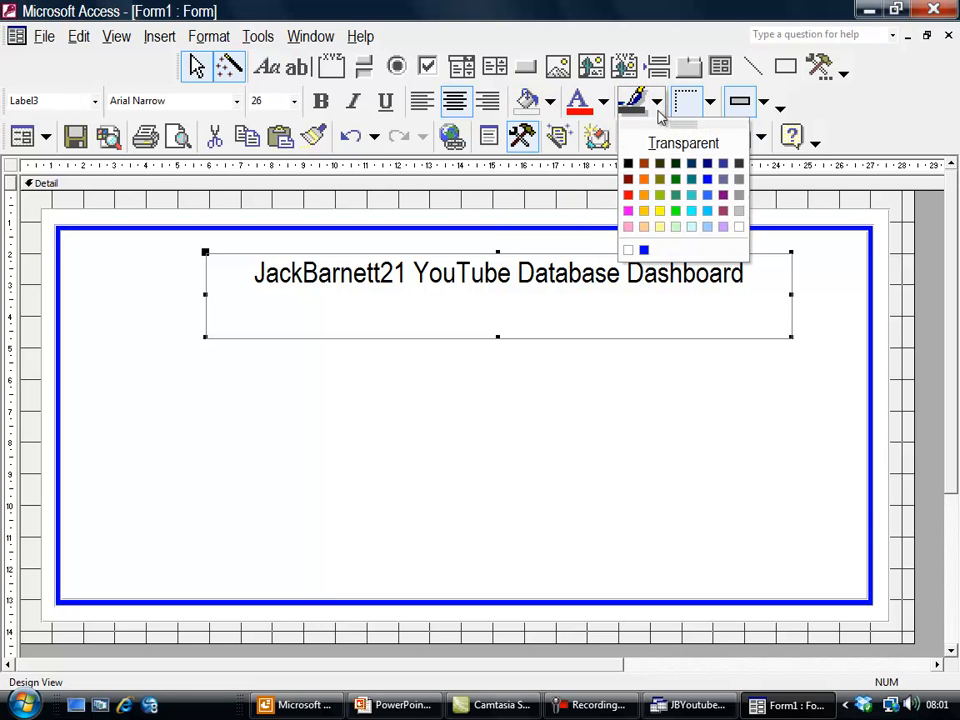
{"action": "left_click", "coordinate": [672, 141]}
{"action": "left_click", "coordinate": [600, 222]}
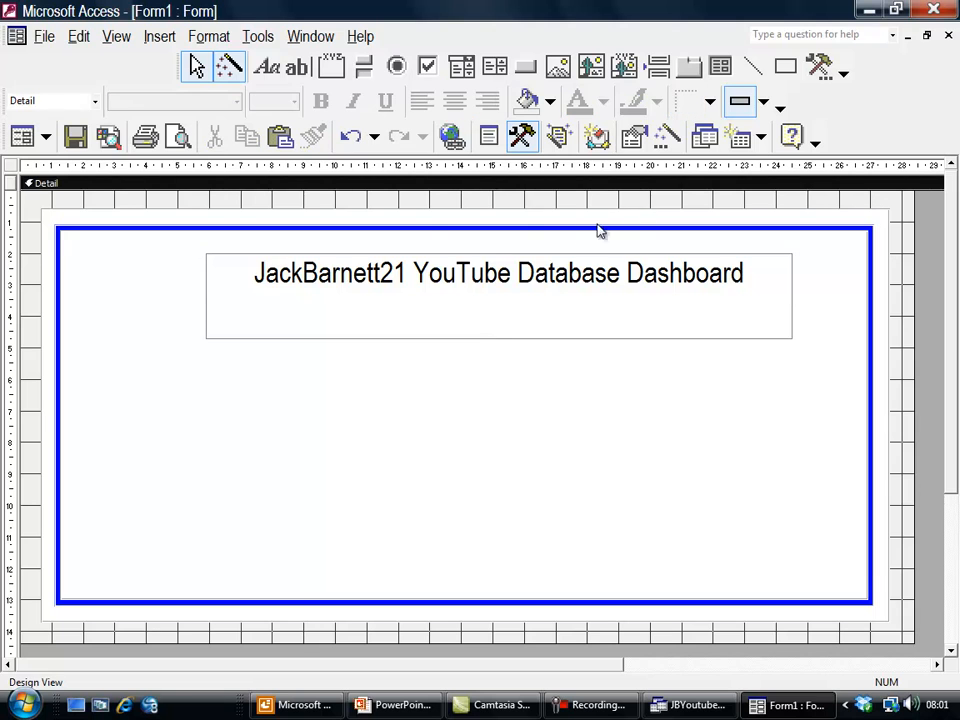
{"action": "left_click", "coordinate": [20, 137]}
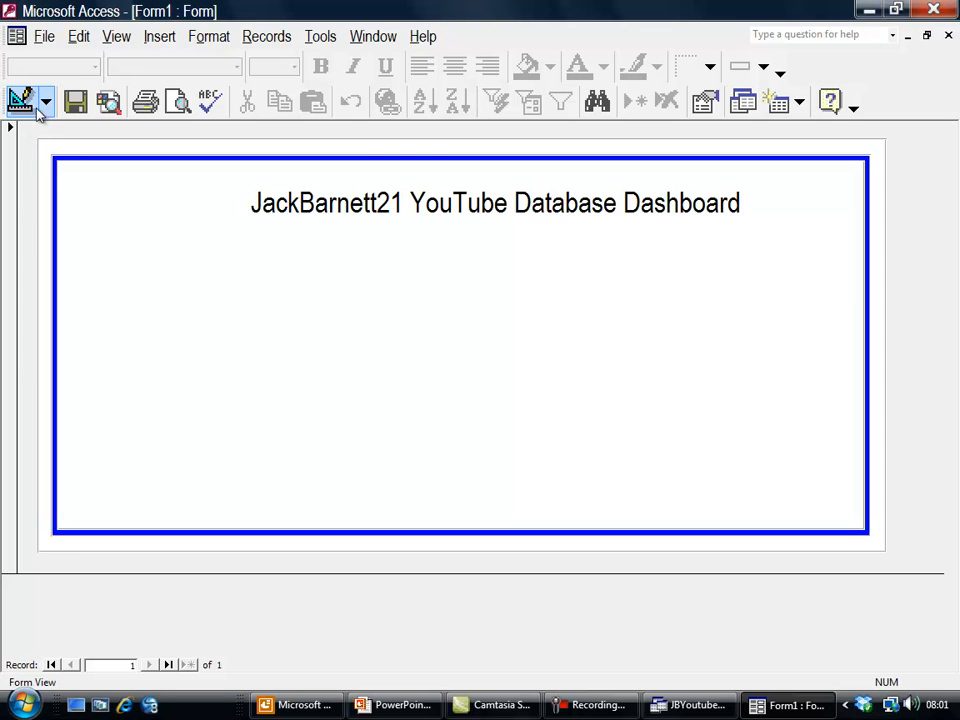
{"action": "left_click", "coordinate": [22, 101]}
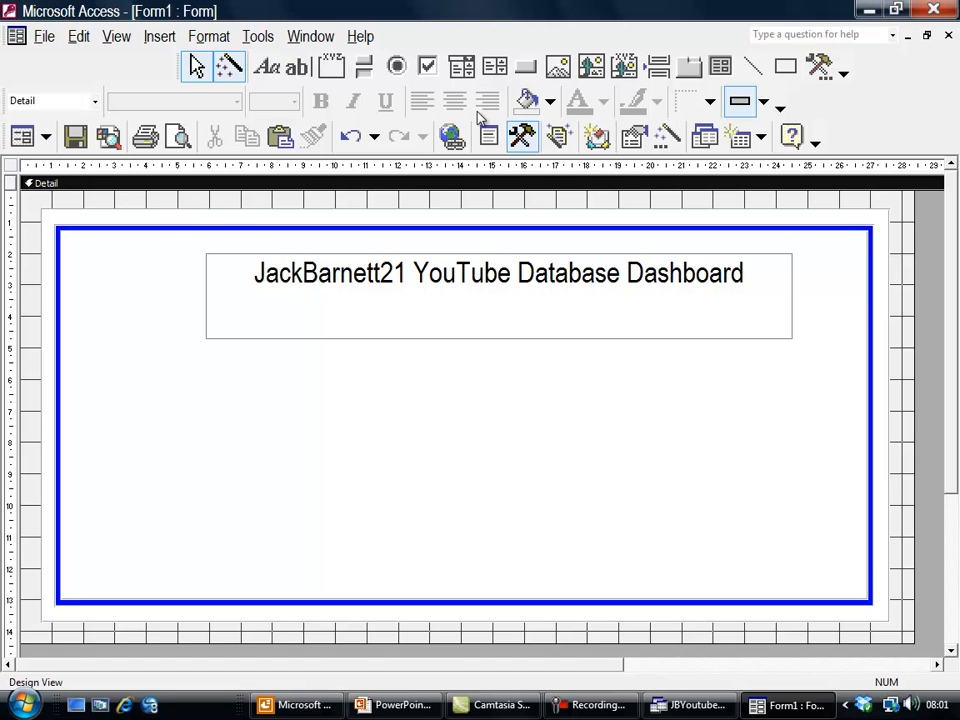
Draw a command button about 4.6 by 1.7 ruler units below the title and assign it the Close Form action from Form Operations.
{"action": "left_click", "coordinate": [525, 66]}
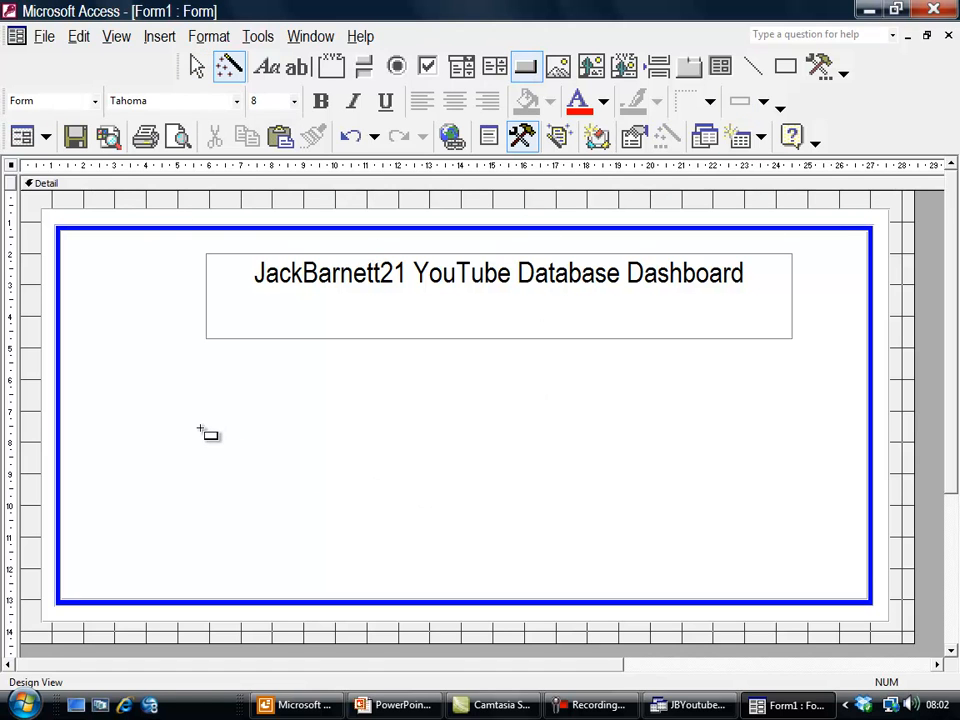
{"action": "left_click_drag", "start_coordinate": [199, 427], "coordinate": [344, 482]}
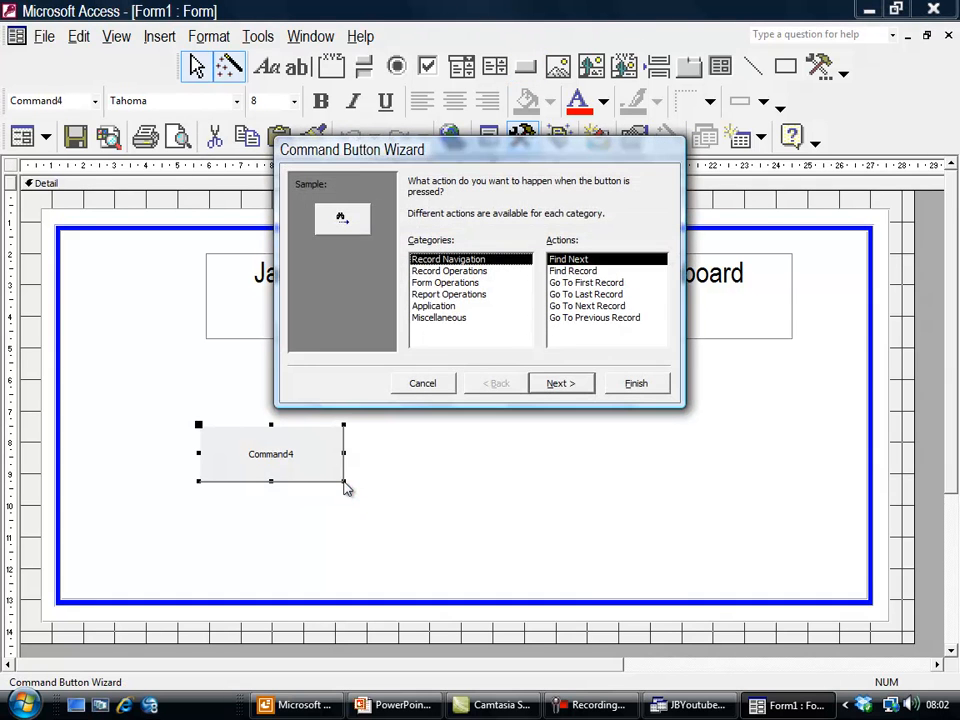
{"action": "left_click", "coordinate": [441, 283]}
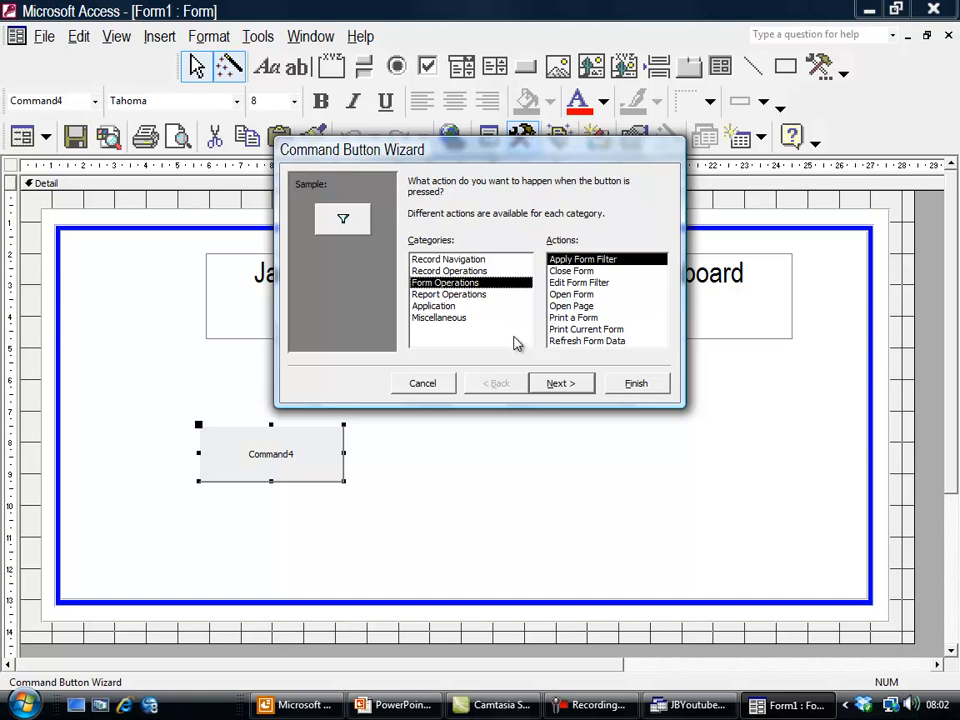
{"action": "left_click", "coordinate": [570, 297]}
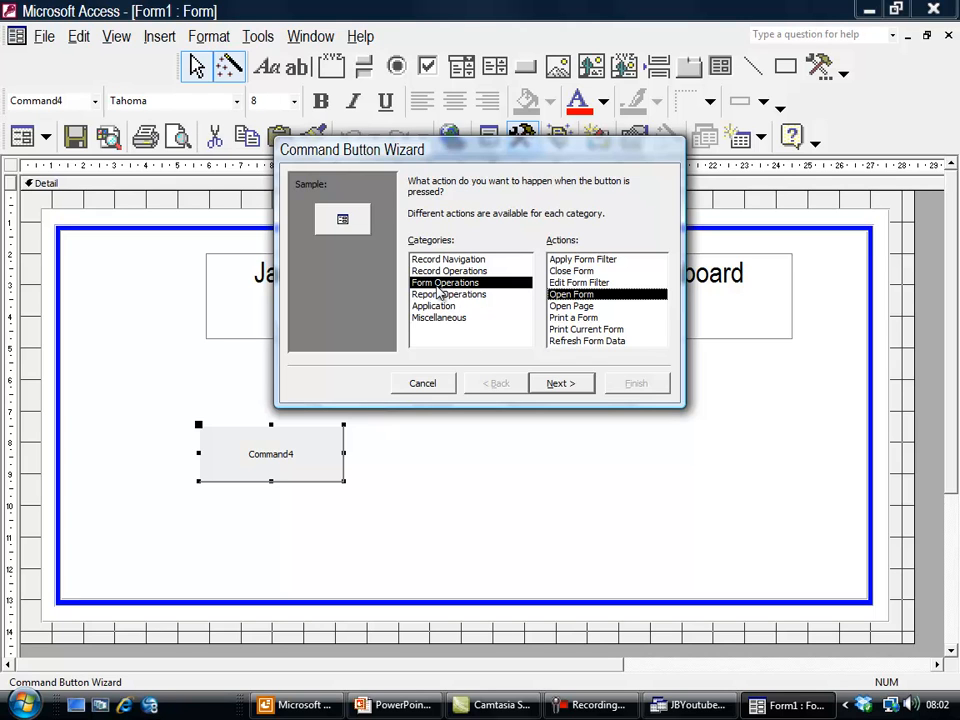
{"action": "left_click", "coordinate": [571, 271]}
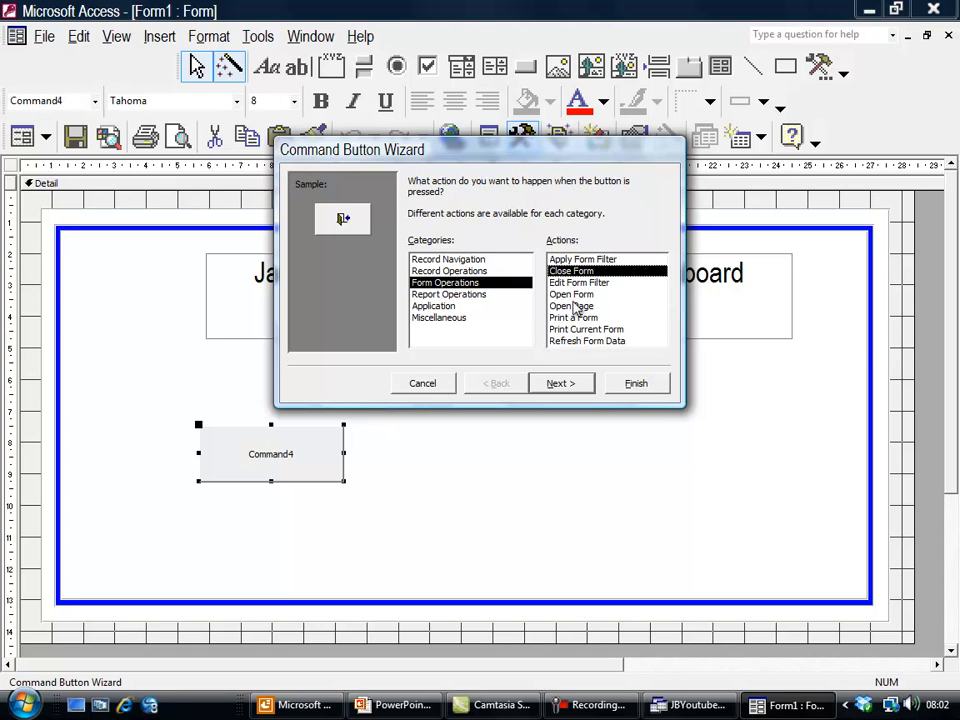
{"action": "left_click", "coordinate": [569, 383]}
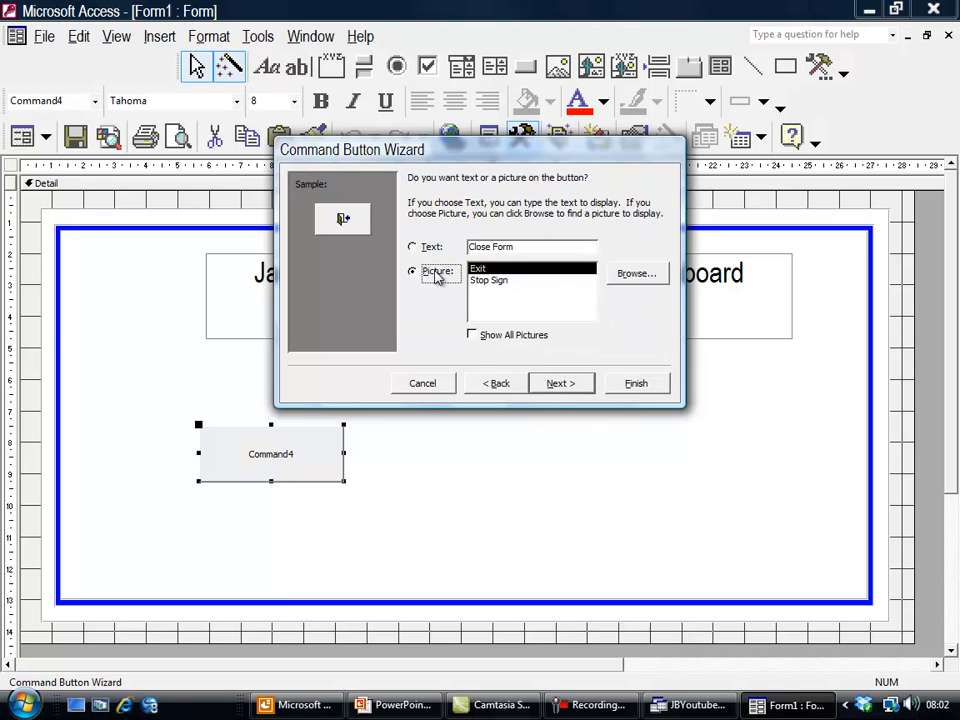
Have the new command button display the text Close Dashboard instead of a picture.
{"action": "left_click", "coordinate": [490, 281]}
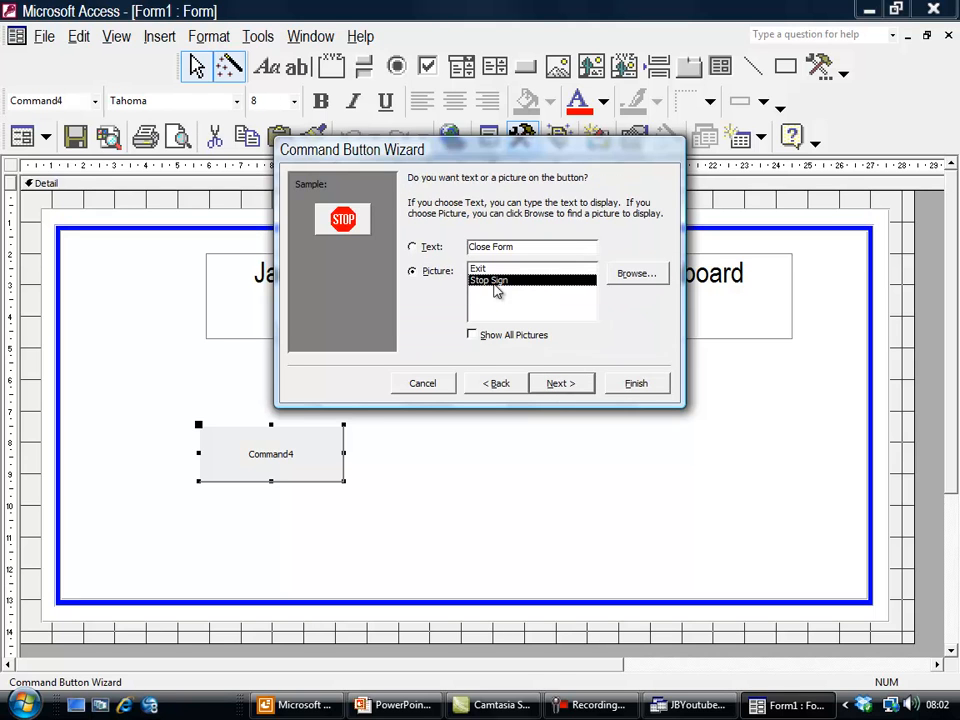
{"action": "left_click", "coordinate": [413, 248]}
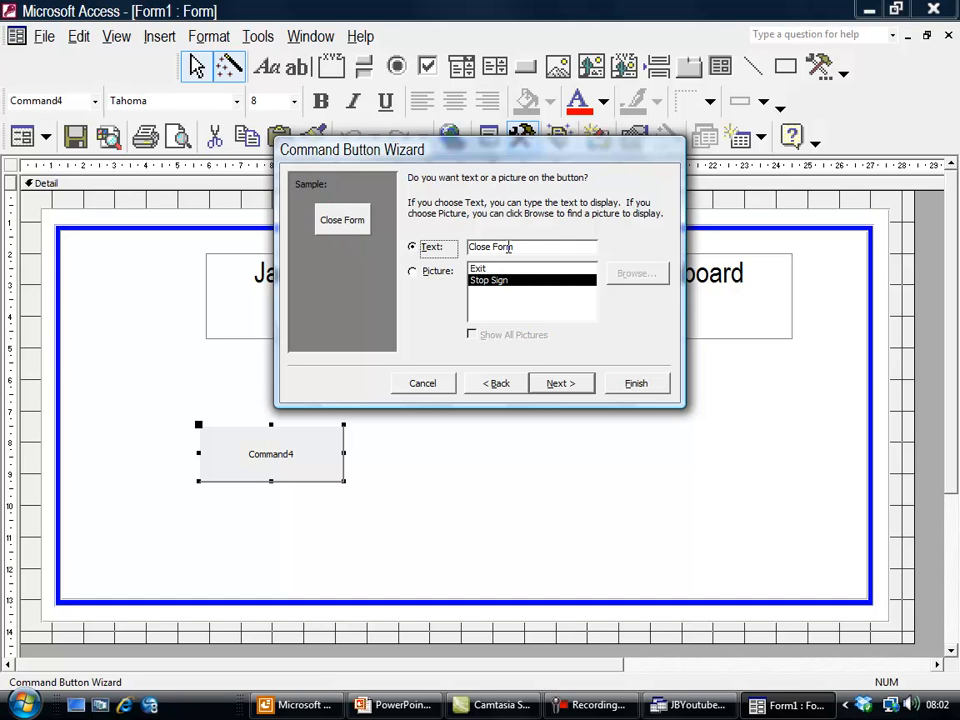
{"action": "left_click_drag", "start_coordinate": [518, 248], "coordinate": [447, 252]}
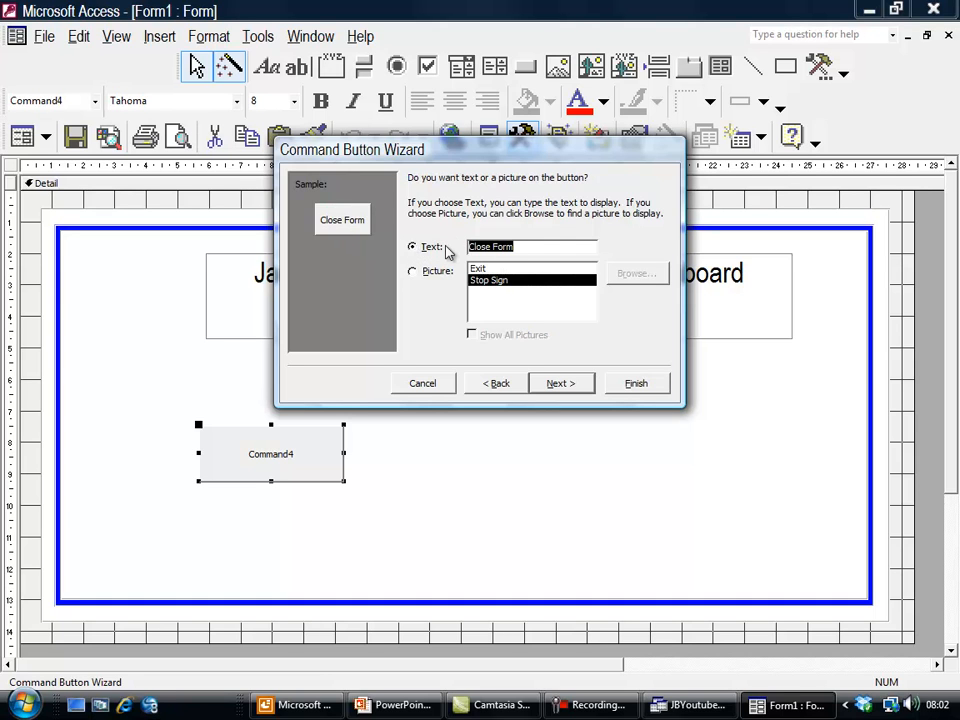
{"action": "type", "text": "Clos"}
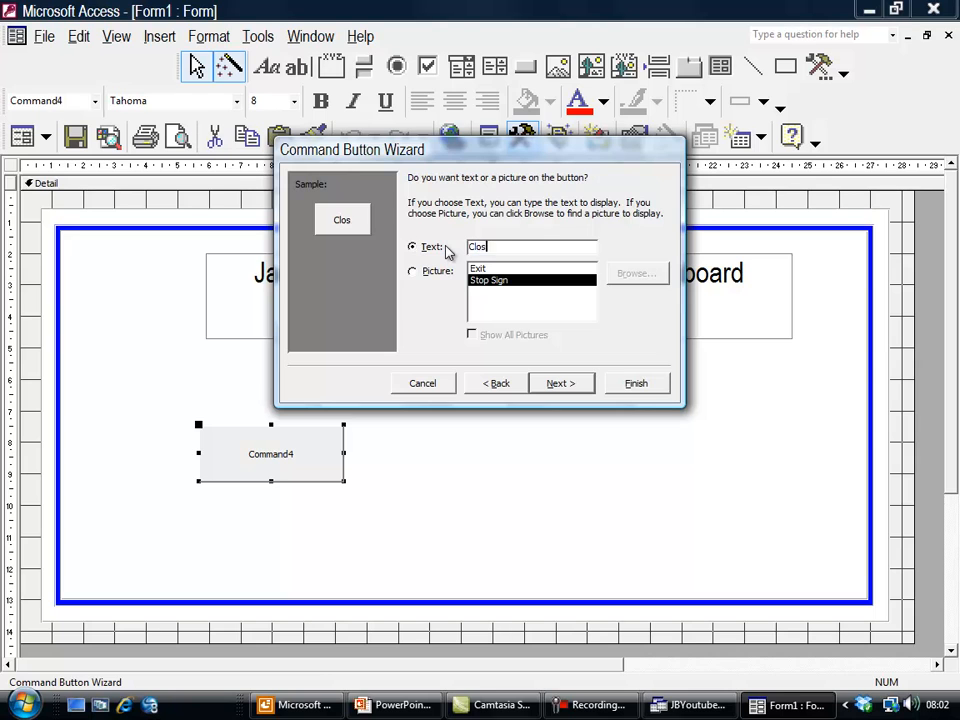
{"action": "type", "text": "e Dashboard"}
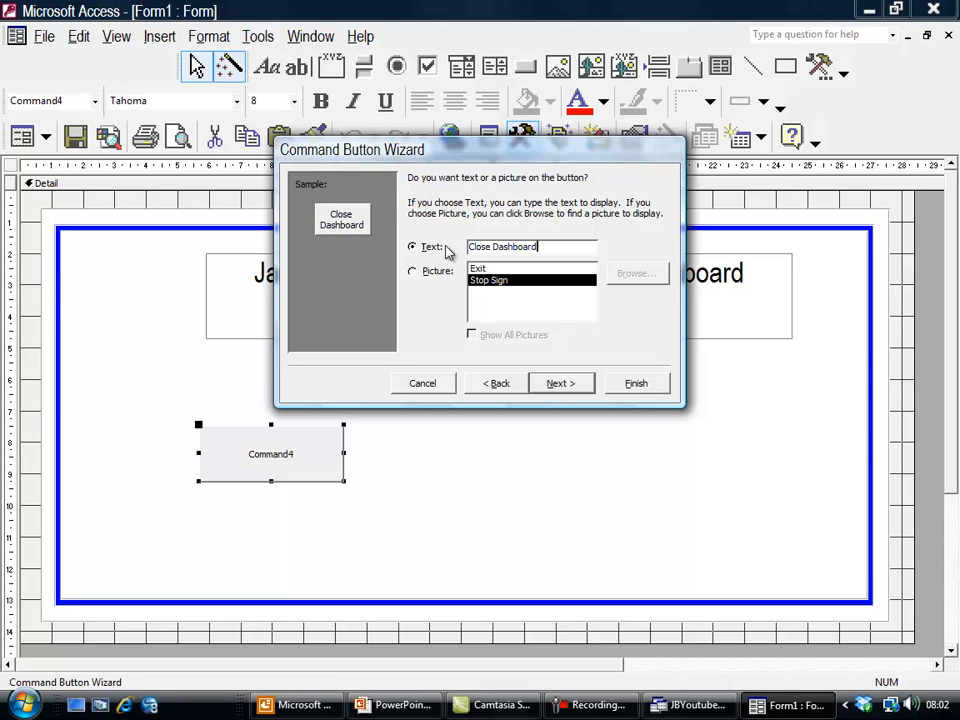
{"action": "left_click", "coordinate": [565, 386]}
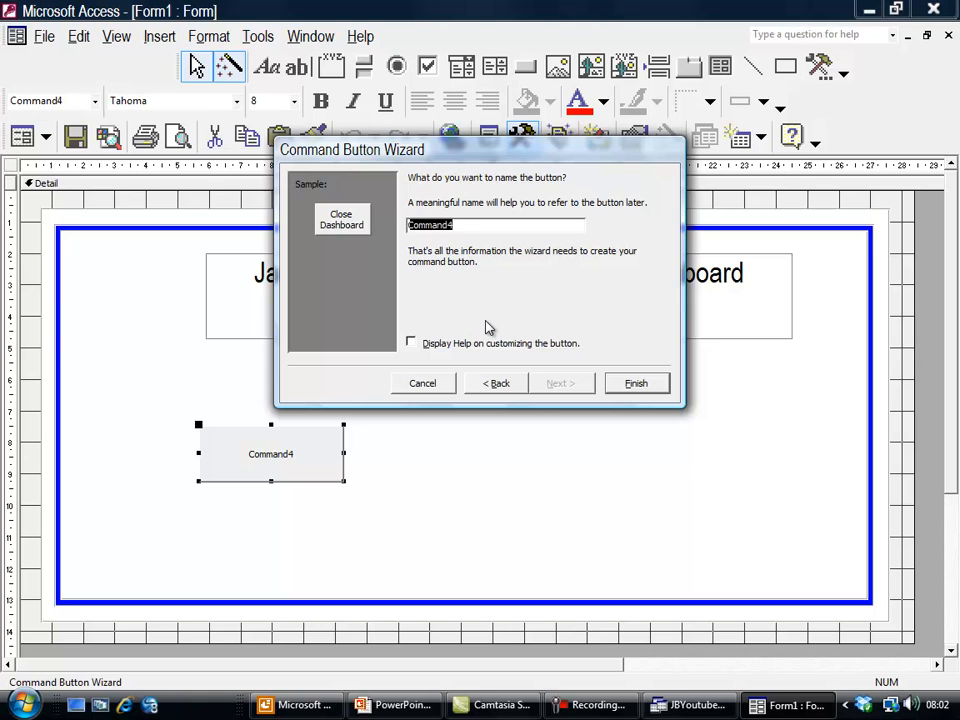
Name the button after its Close Dashboard caption, finish the wizard and enlarge the button to about 3.1 by 1.5 ruler units.
{"action": "type", "text": "C"}
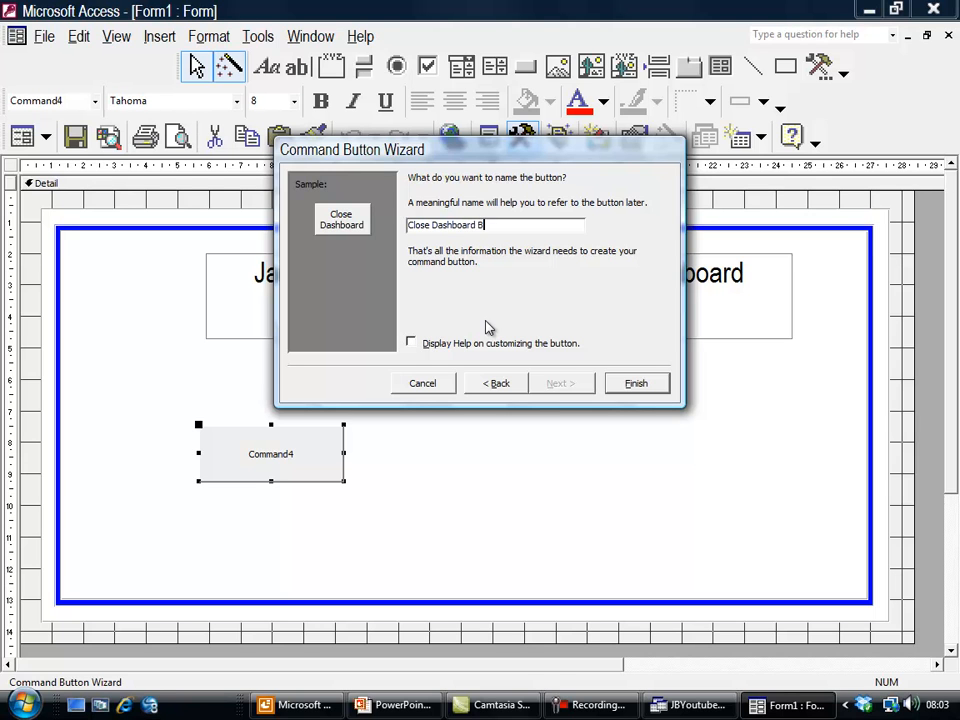
{"action": "left_click", "coordinate": [610, 387]}
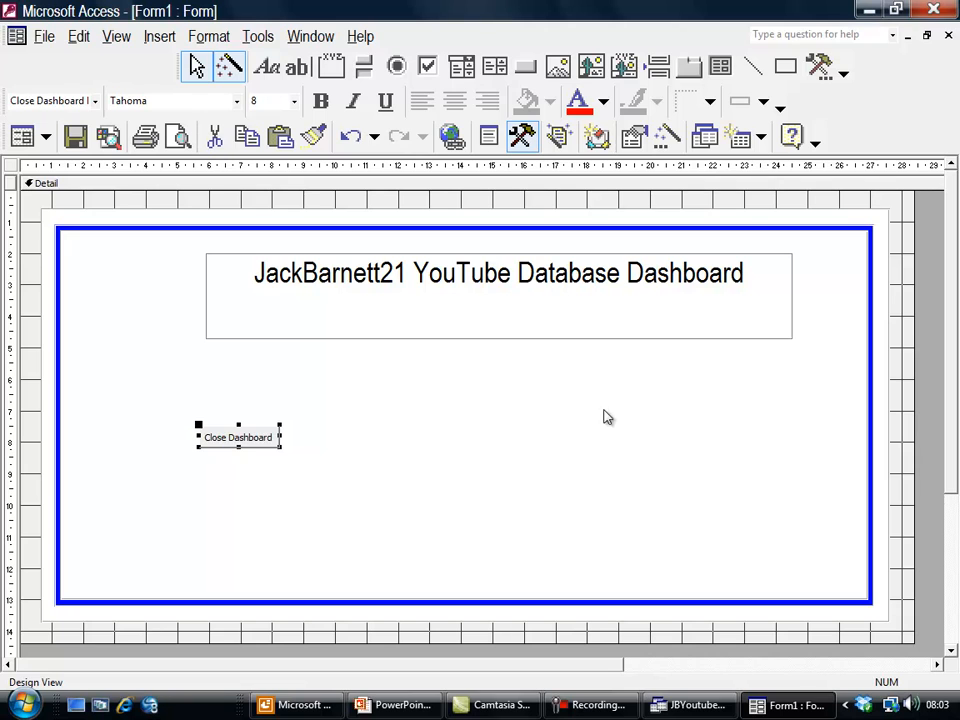
{"action": "left_click_drag", "start_coordinate": [239, 447], "coordinate": [296, 449]}
{"action": "left_click", "coordinate": [263, 502]}
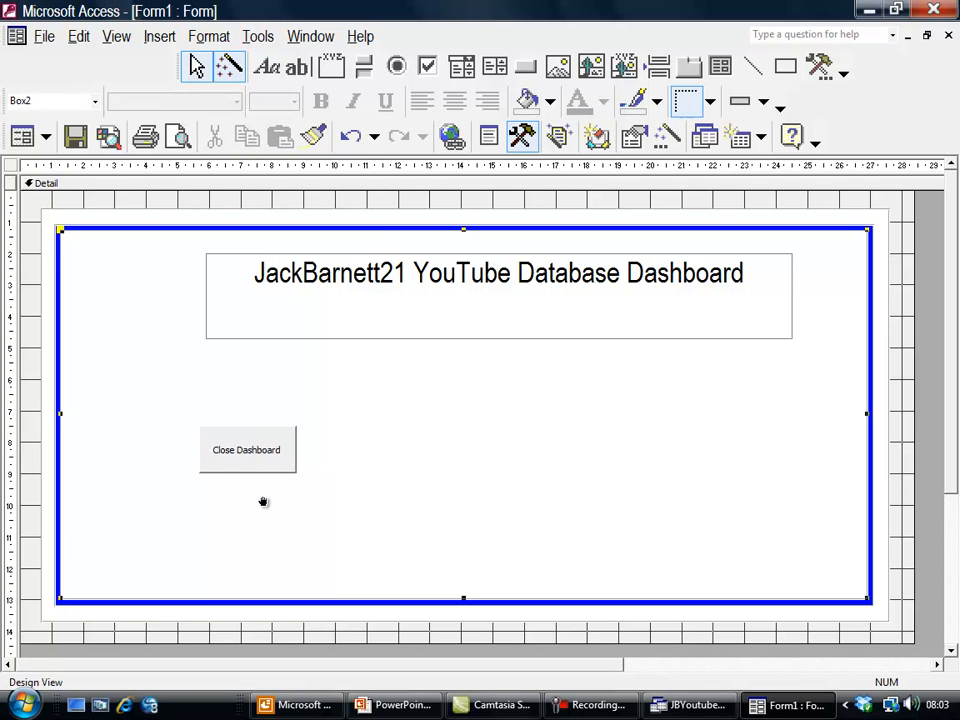
Save the form as Dashboard Form and select its Detail section.
{"action": "left_click", "coordinate": [75, 136]}
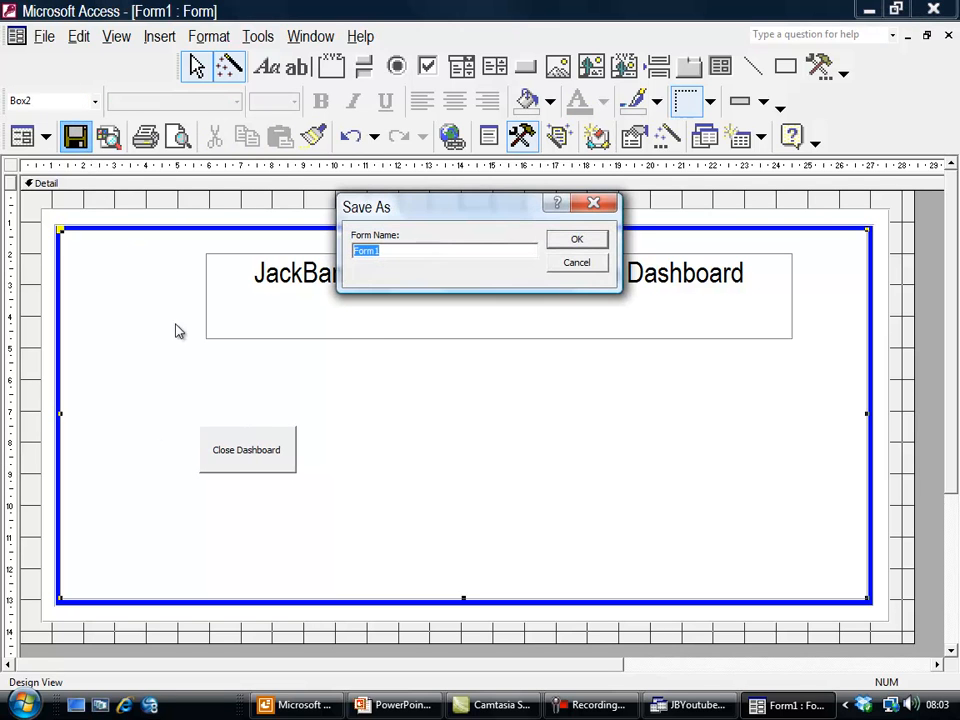
{"action": "type", "text": "Dashboard Form"}
{"action": "left_click", "coordinate": [587, 240]}
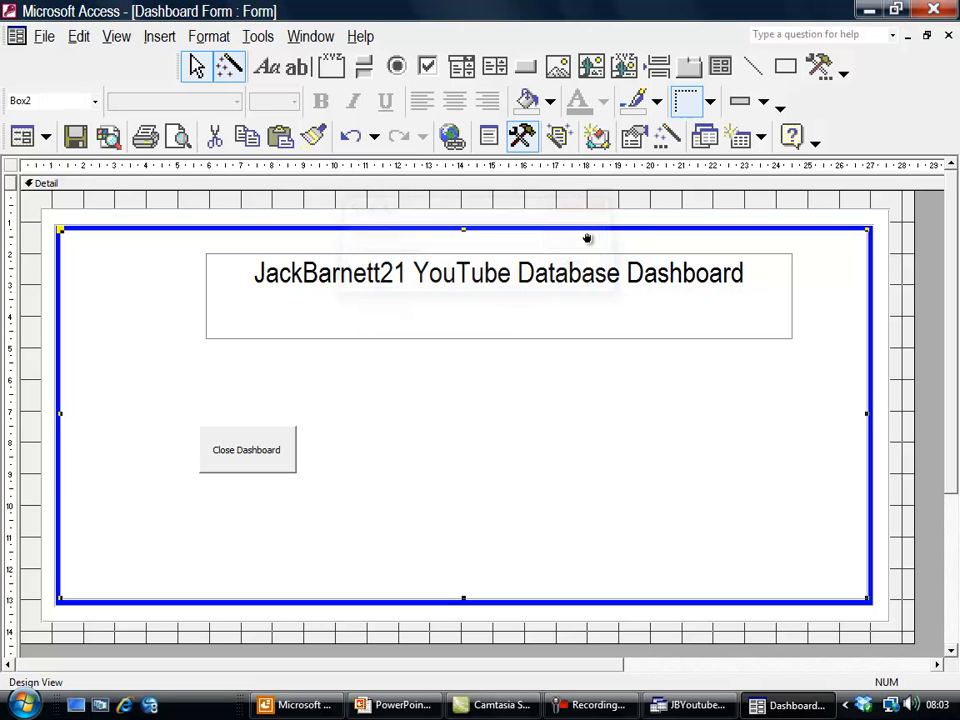
{"action": "left_click", "coordinate": [454, 206]}
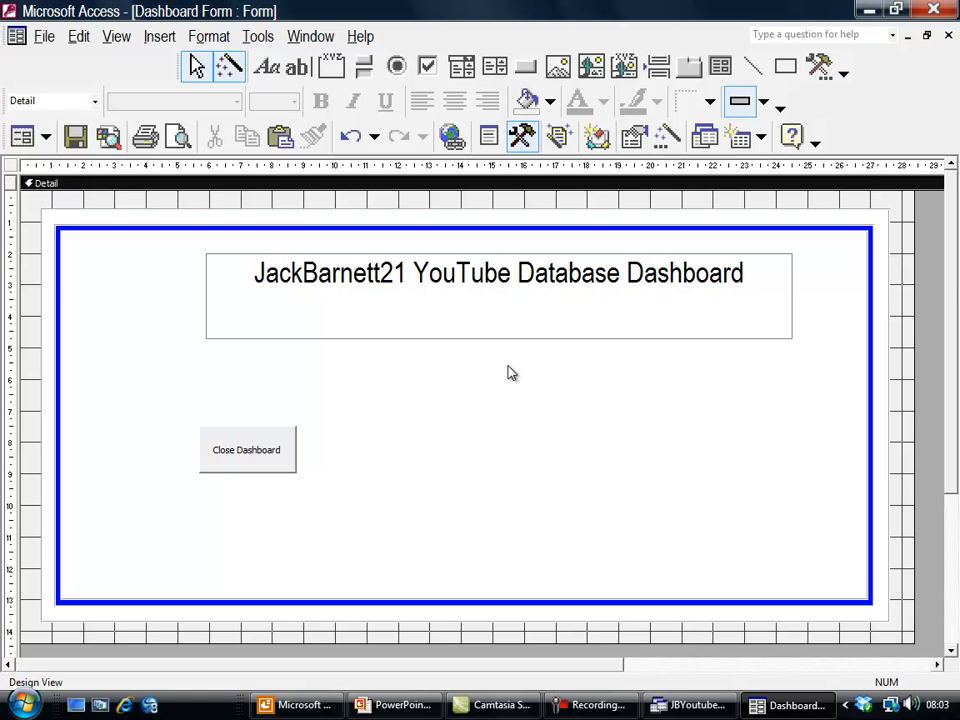
Test the Close Dashboard button in Form View, then reopen Dashboard Form in Design View.
{"action": "left_click", "coordinate": [24, 137]}
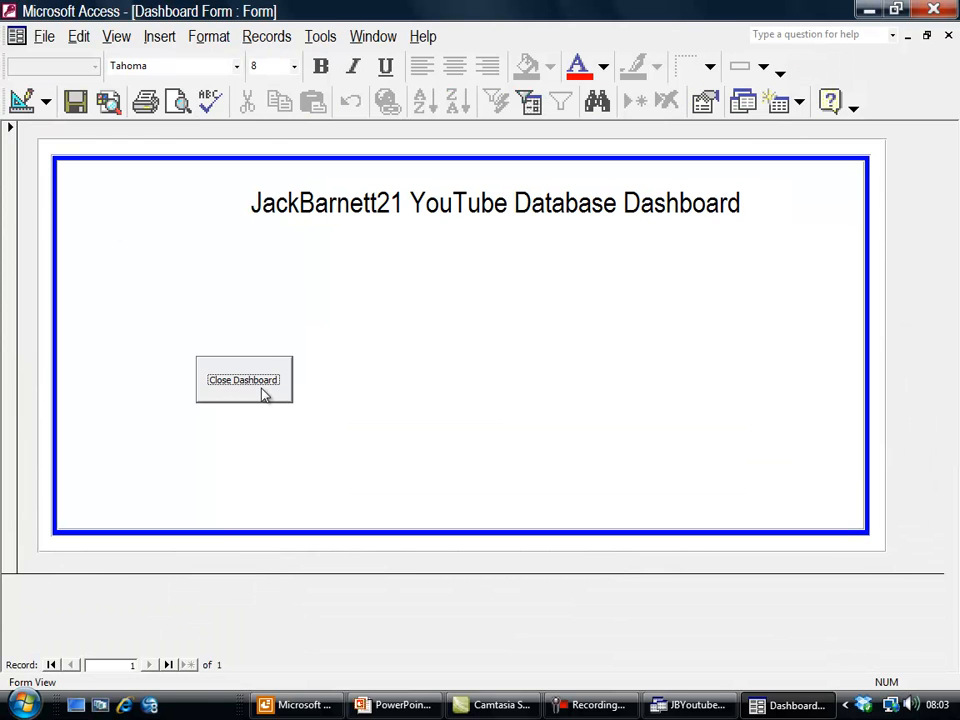
{"action": "left_click", "coordinate": [264, 393]}
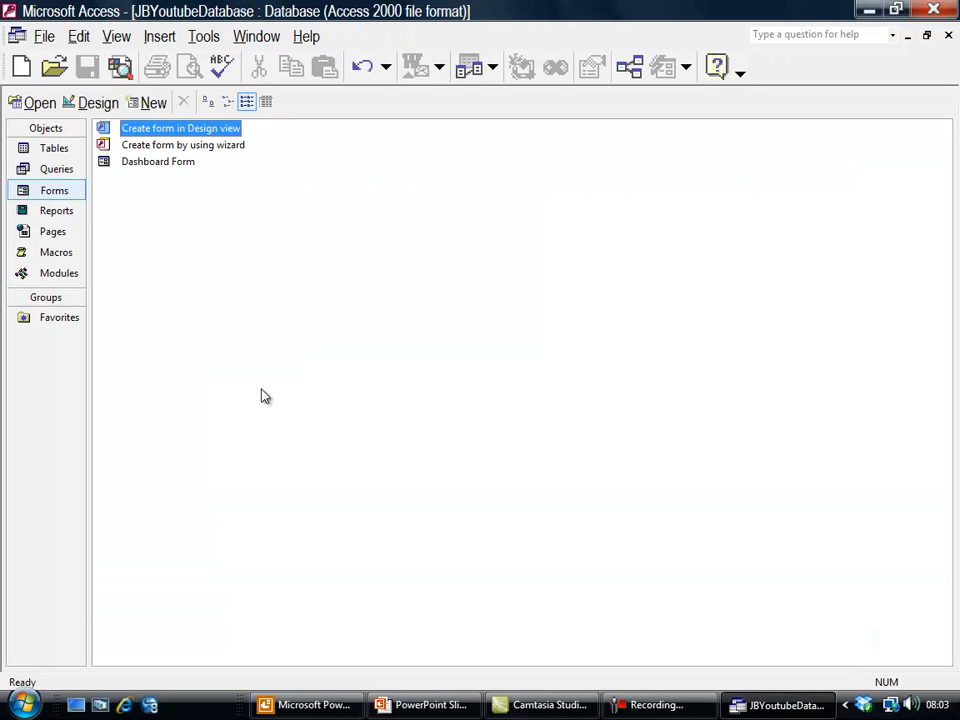
{"action": "double_click", "coordinate": [163, 163]}
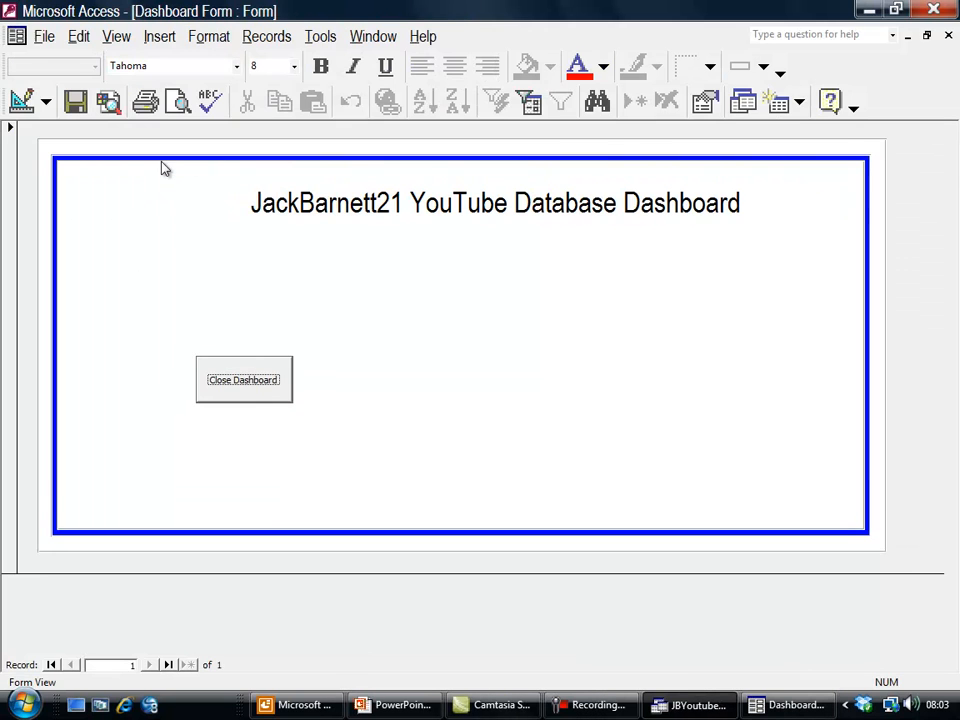
{"action": "left_click", "coordinate": [21, 101]}
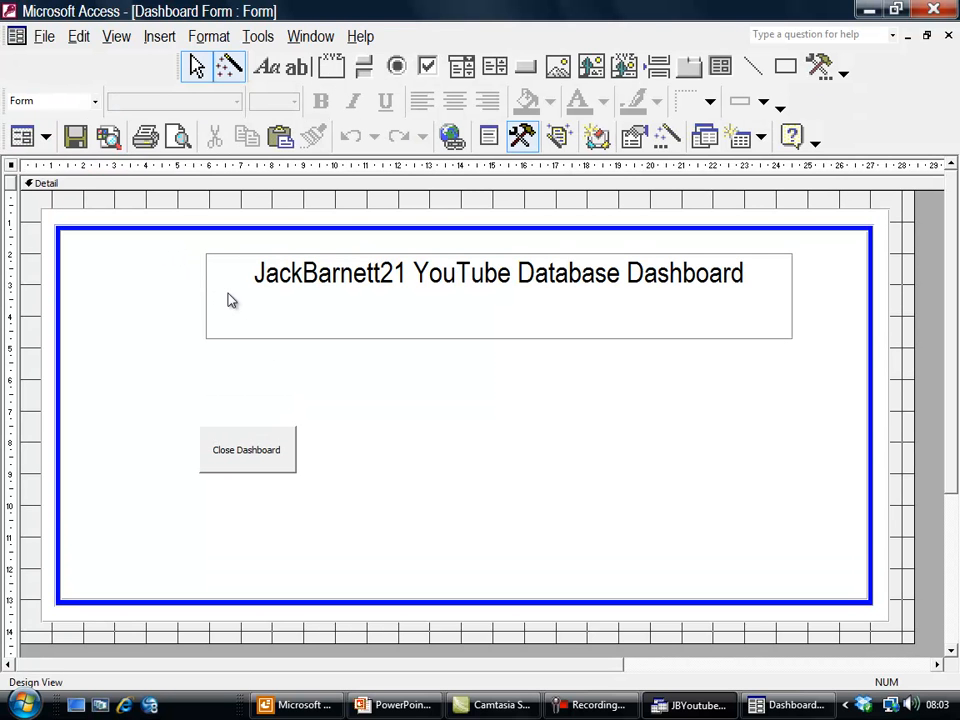
Draw a second command button about 4.1 by 1.7 ruler units opposite Close Dashboard and assign it the Quit Application action from Application.
{"action": "left_click", "coordinate": [525, 66]}
{"action": "left_click_drag", "start_coordinate": [609, 427], "coordinate": [739, 483]}
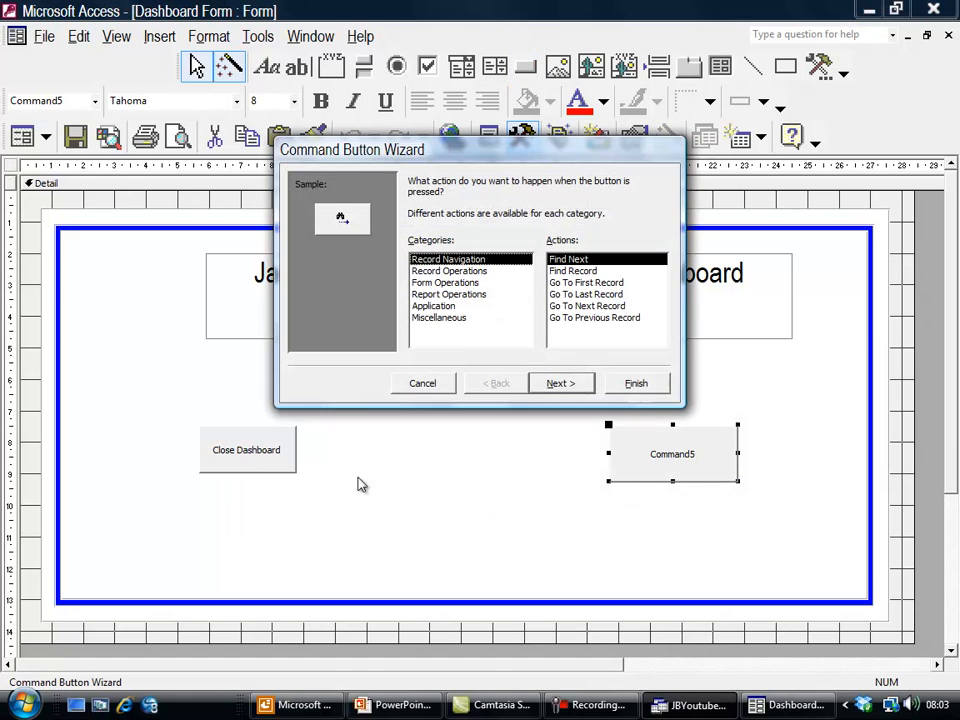
{"action": "left_click", "coordinate": [438, 306]}
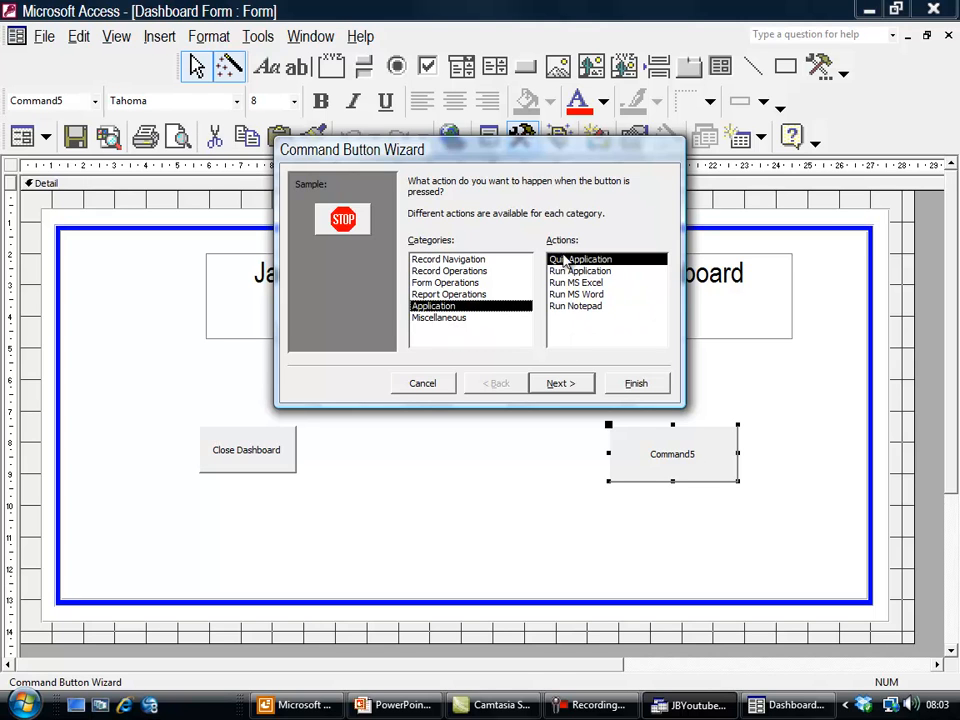
{"action": "left_click", "coordinate": [572, 384]}
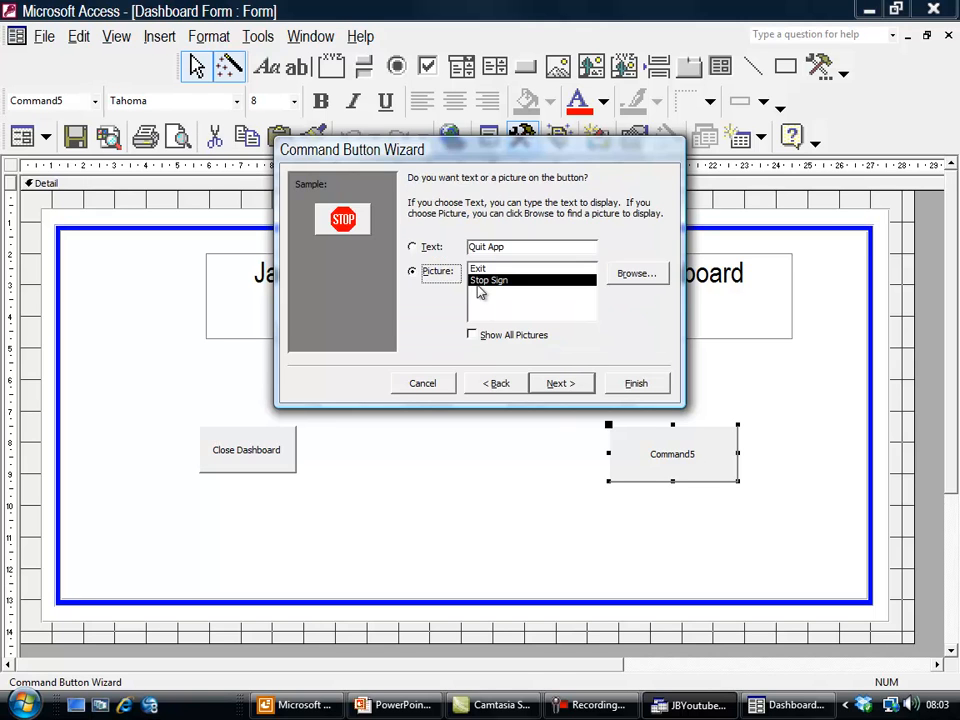
Have the second button display the text Leave Access instead of a picture.
{"action": "left_click", "coordinate": [452, 249]}
{"action": "type", "text": "Leave Acc"}
{"action": "key", "text": "BackSpace"}
{"action": "key", "text": "BackSpace"}
{"action": "key", "text": "BackSpace"}
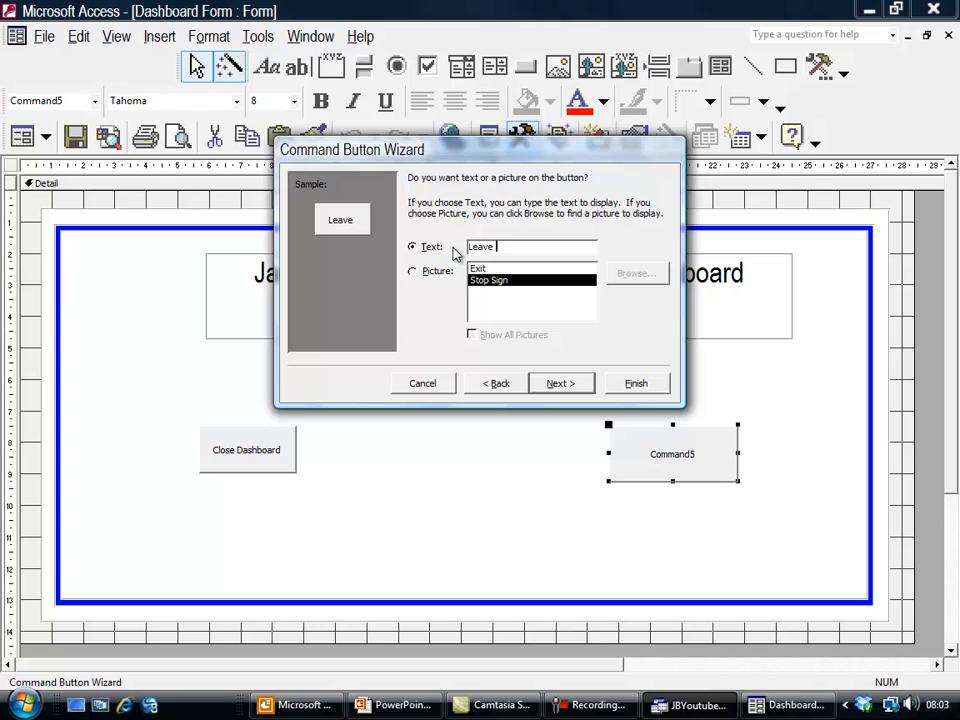
{"action": "type", "text": "Access"}
{"action": "left_click", "coordinate": [561, 383]}
Name it Leave Access Button, finish the wizard, enlarge it to about 3.2 by 1.4 ruler units and shift it towards the blue border.
{"action": "type", "text": "Leave Access Button"}
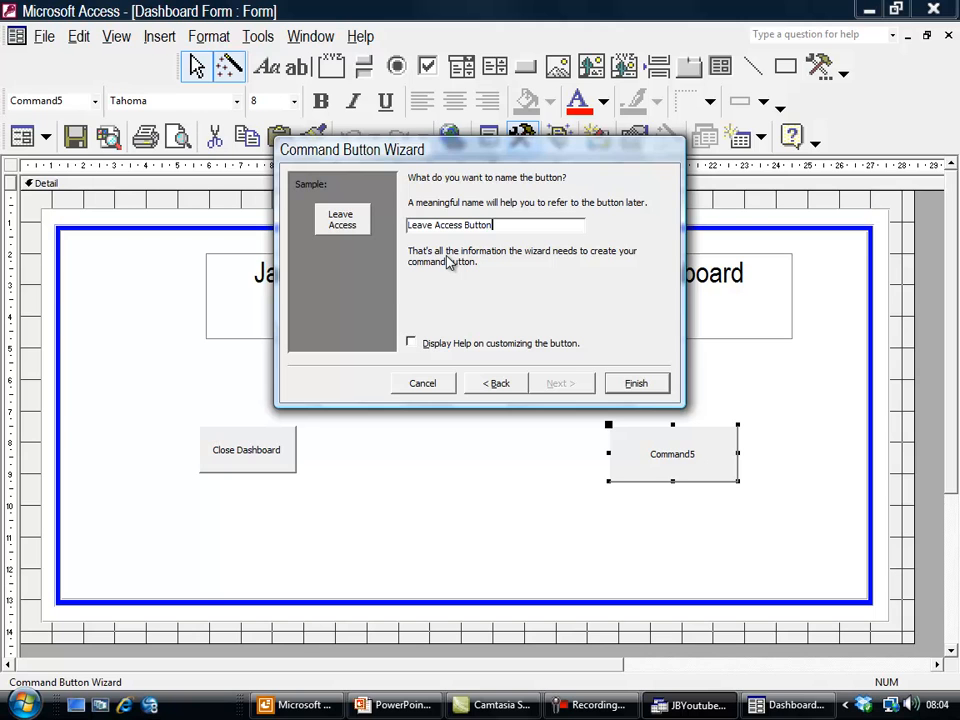
{"action": "left_click", "coordinate": [643, 389]}
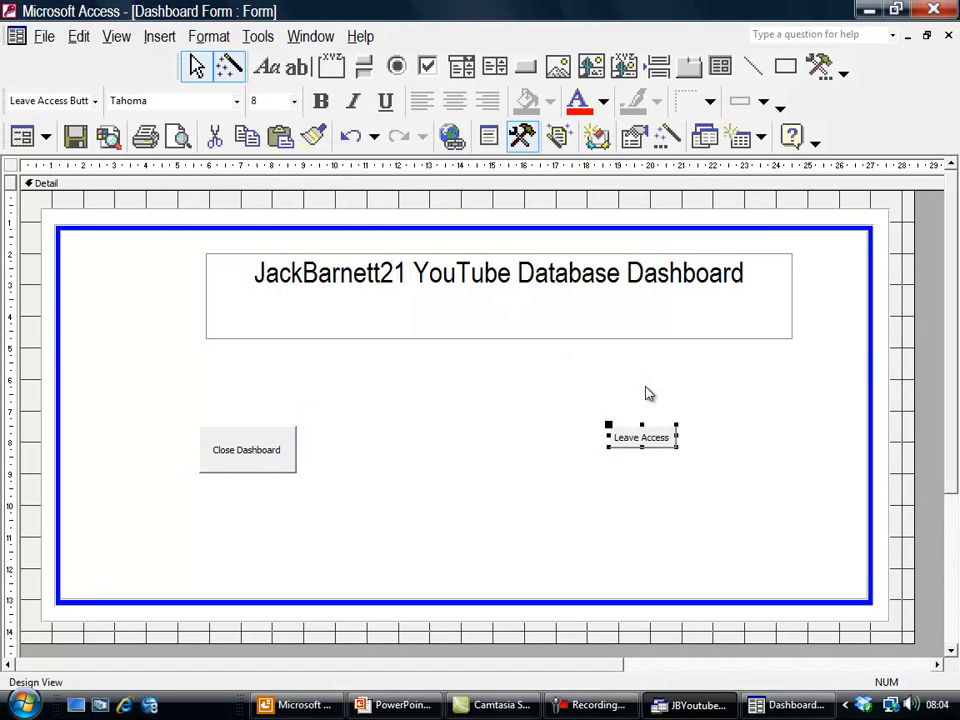
{"action": "left_click_drag", "start_coordinate": [642, 447], "coordinate": [740, 471]}
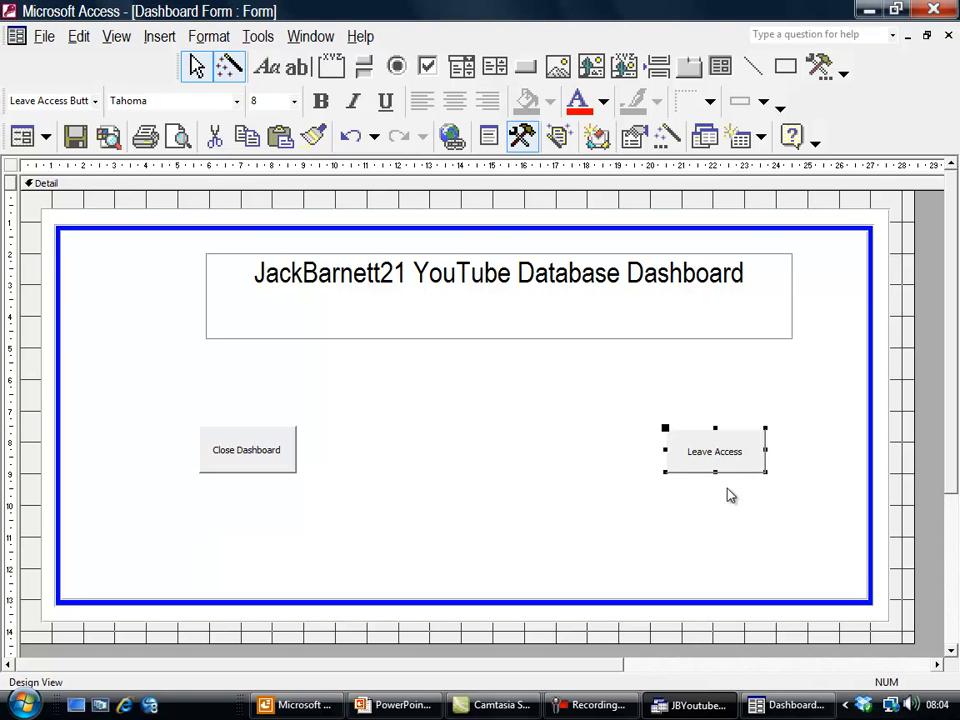
{"action": "left_click", "coordinate": [492, 215]}
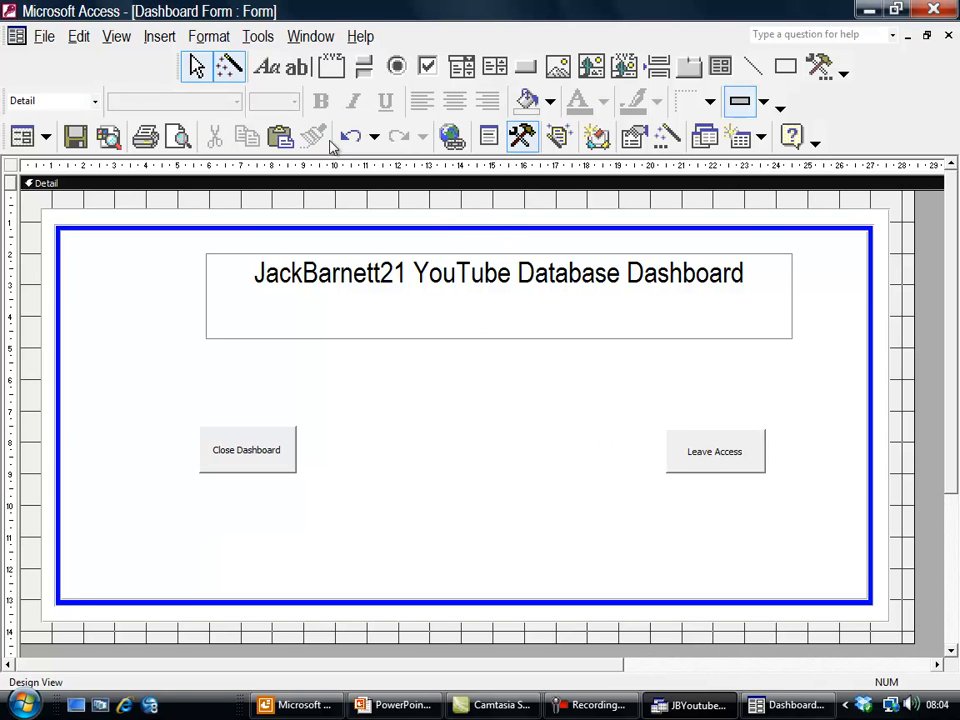
Save Dashboard Form and test the Leave Access button in Form View.
{"action": "left_click", "coordinate": [80, 140]}
{"action": "left_click", "coordinate": [21, 136]}
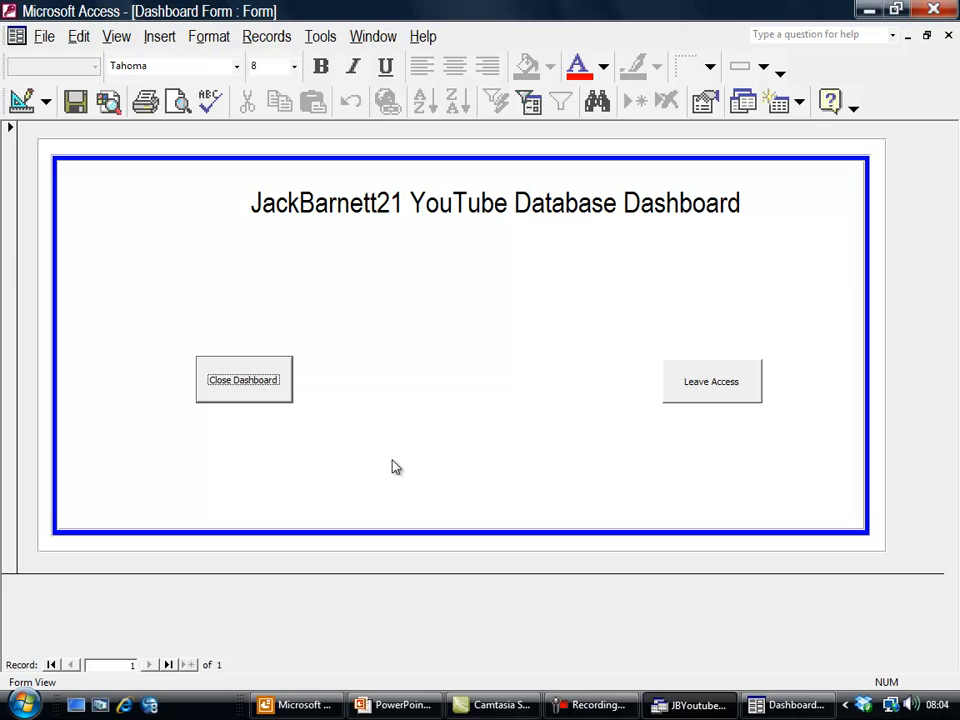
{"action": "left_click", "coordinate": [706, 396]}
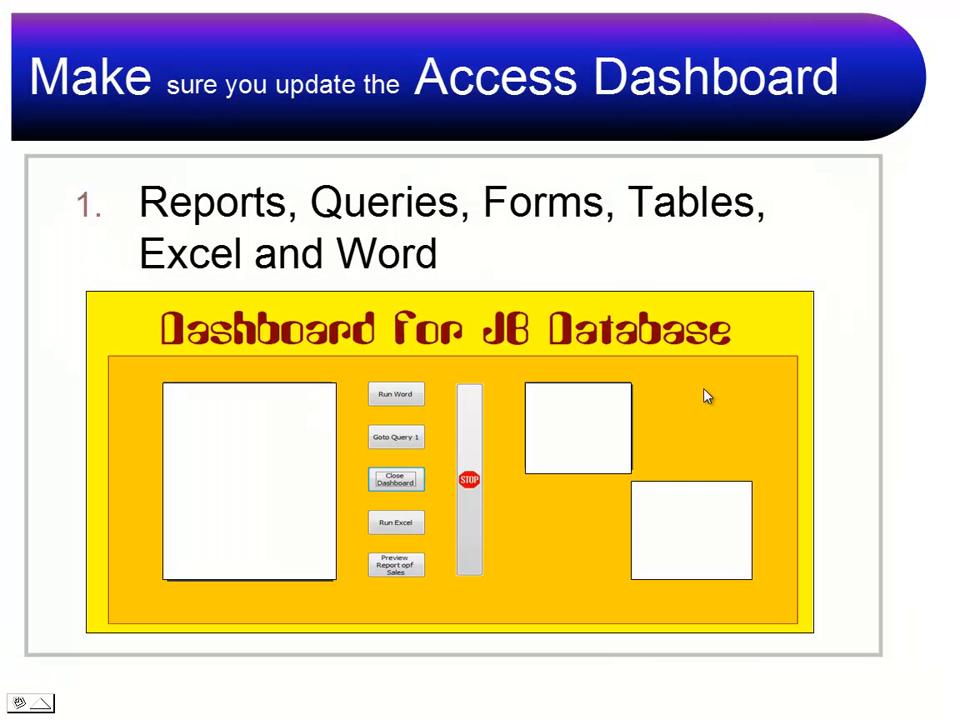
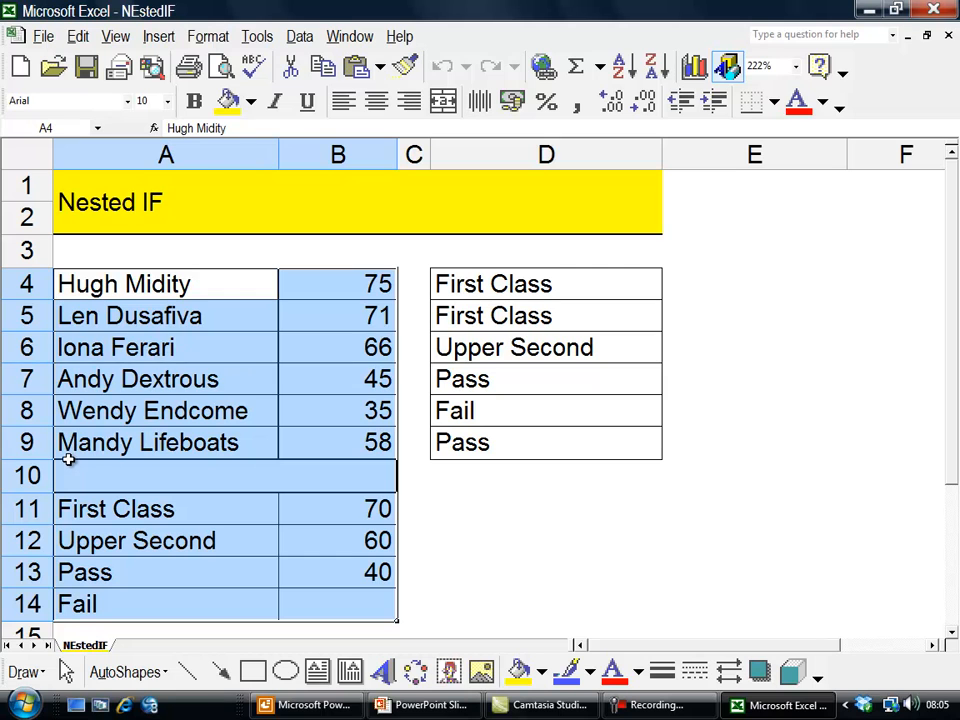
In Excel's NEstedIF workbook, clear the grade formulas from cells D4:D9.
{"action": "left_click", "coordinate": [421, 500]}
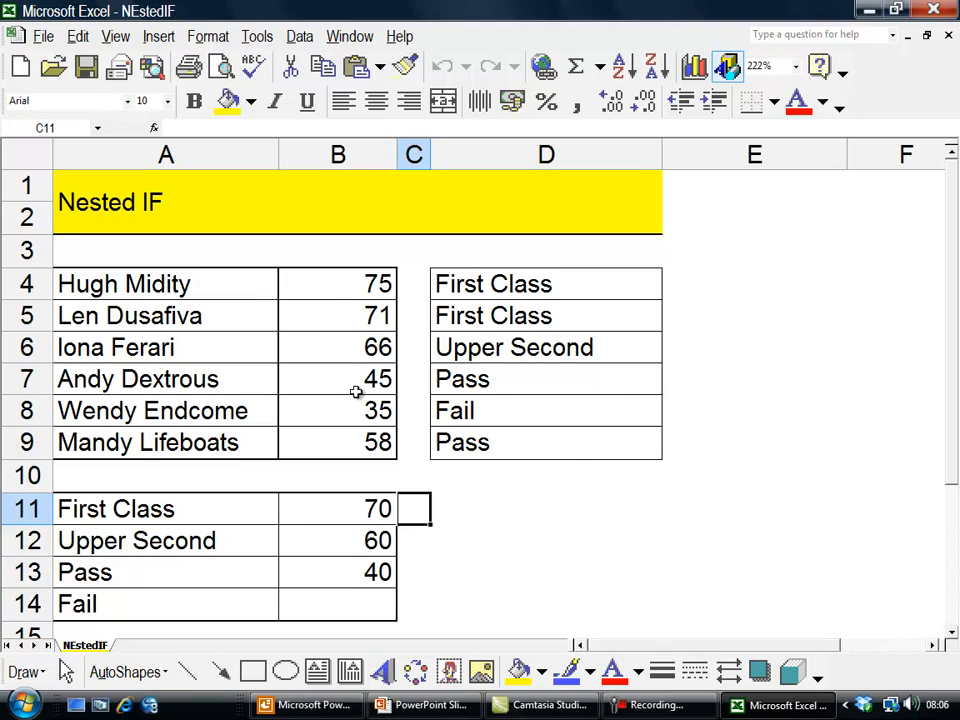
{"action": "left_click_drag", "start_coordinate": [467, 283], "coordinate": [476, 440]}
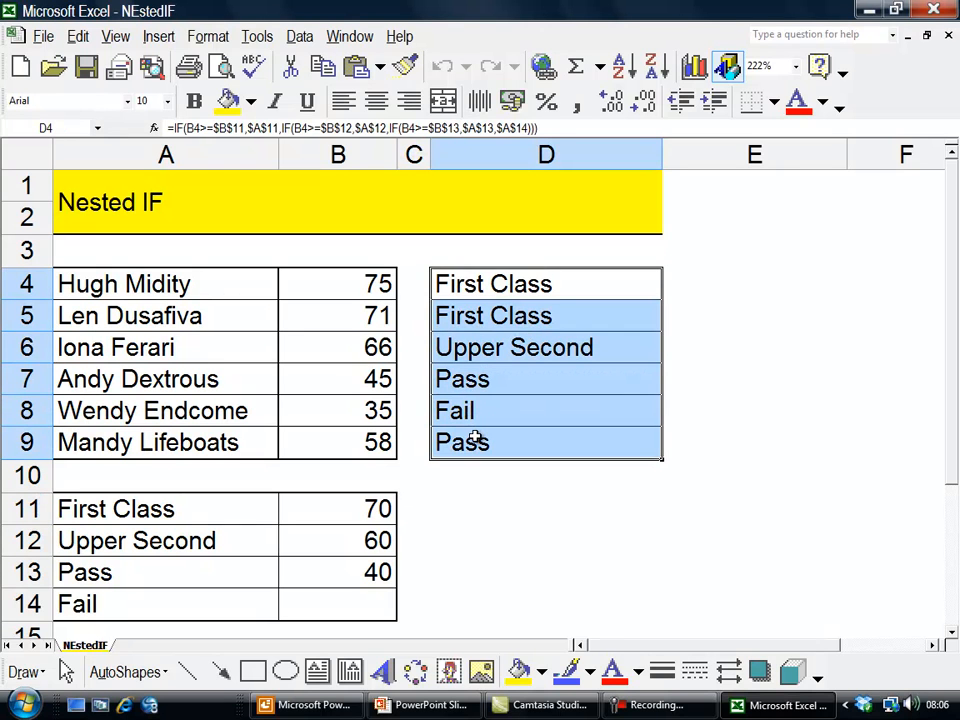
{"action": "key", "text": "Delete"}
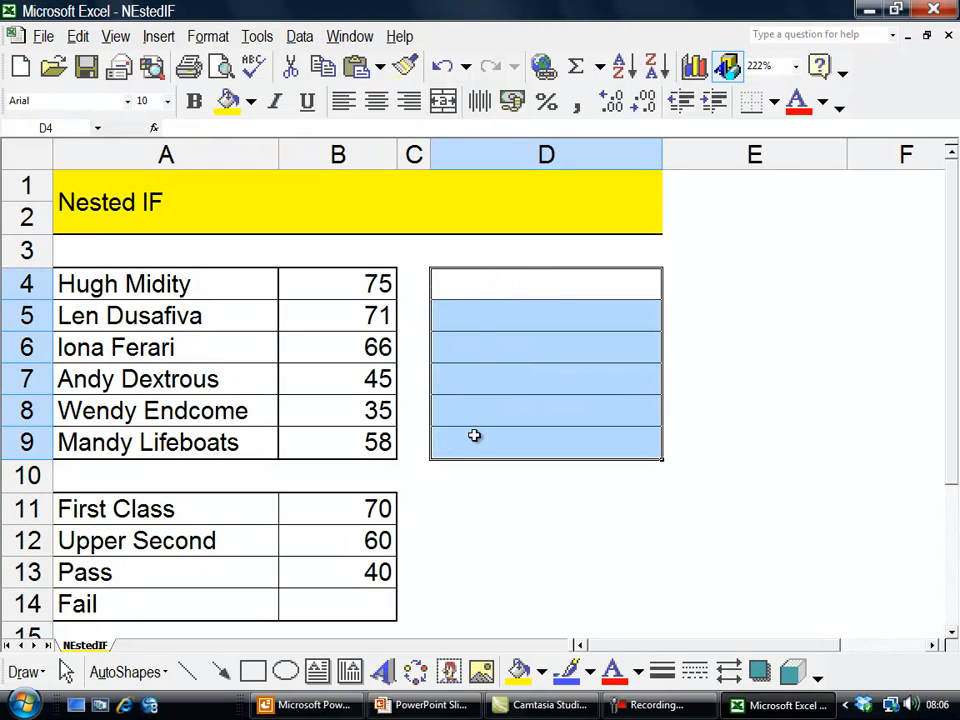
Insert an IF function in cell D4, choosing it from the list of all functions.
{"action": "left_click", "coordinate": [476, 285]}
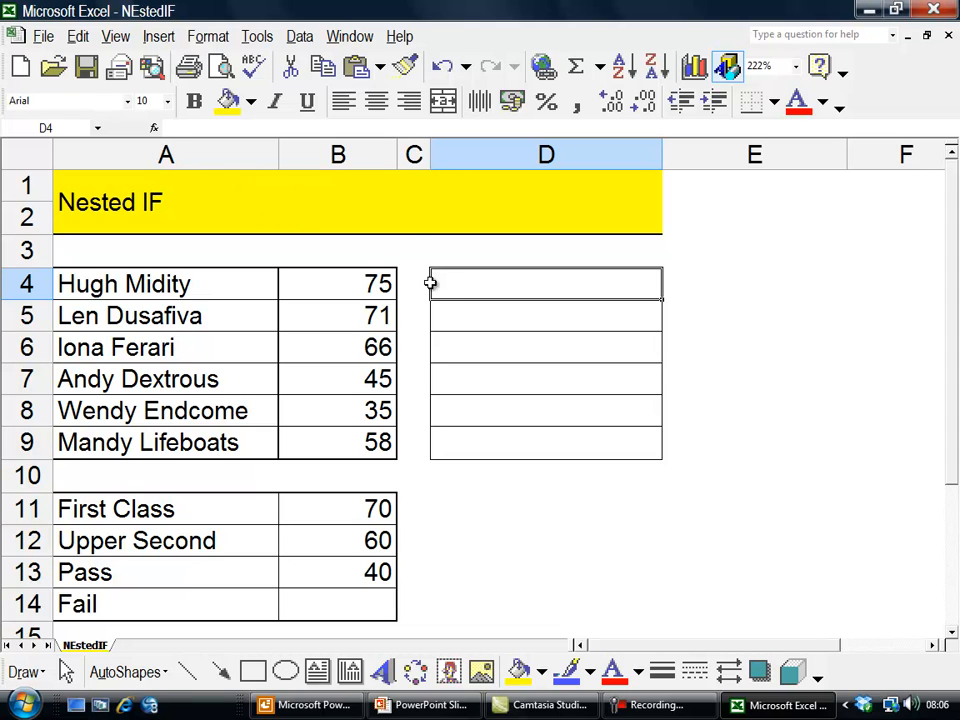
{"action": "left_click", "coordinate": [154, 130]}
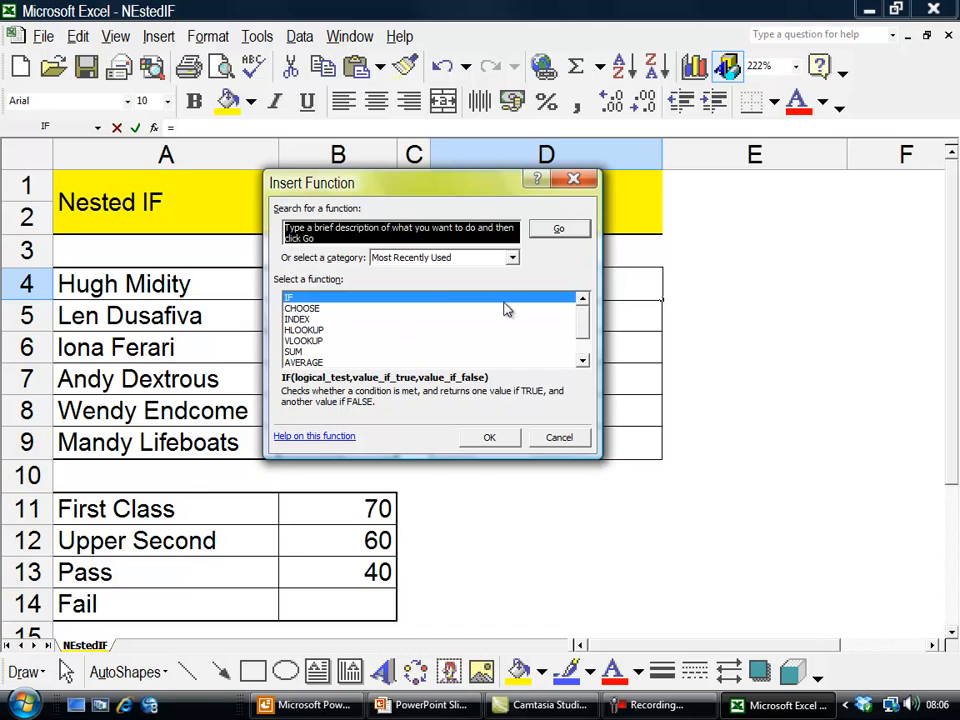
{"action": "left_click", "coordinate": [512, 258]}
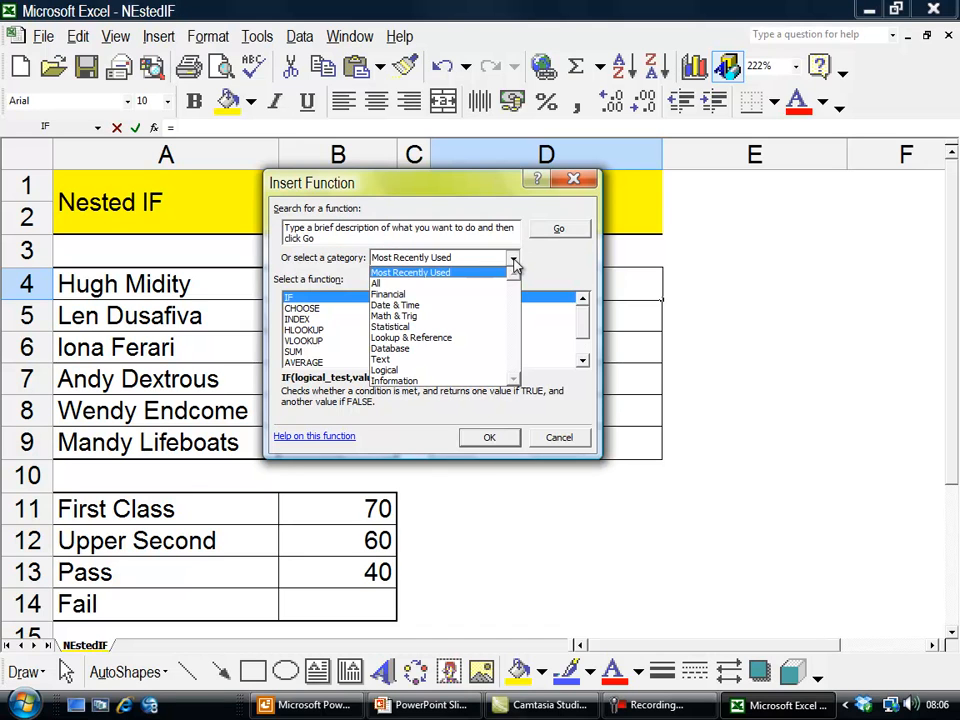
{"action": "left_click", "coordinate": [482, 284]}
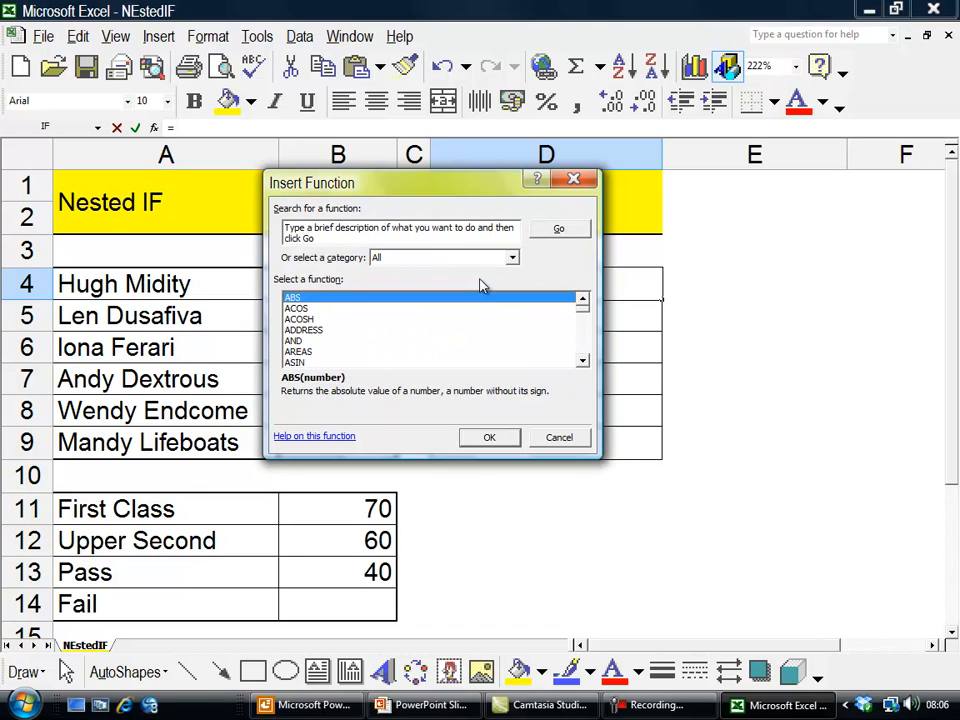
{"action": "left_click", "coordinate": [298, 309]}
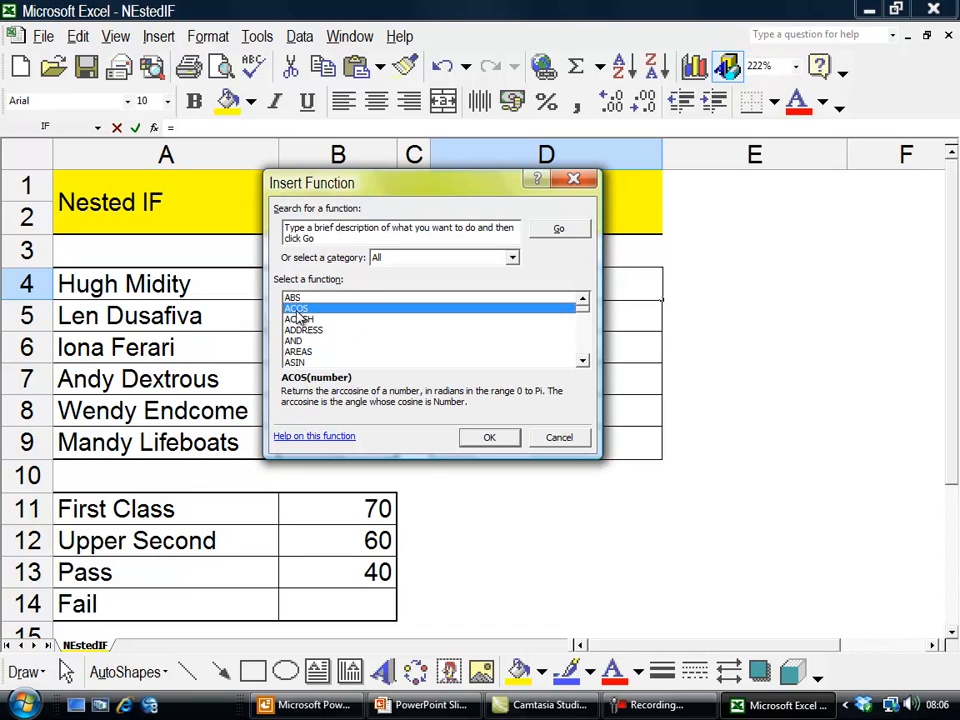
{"action": "key", "text": "i"}
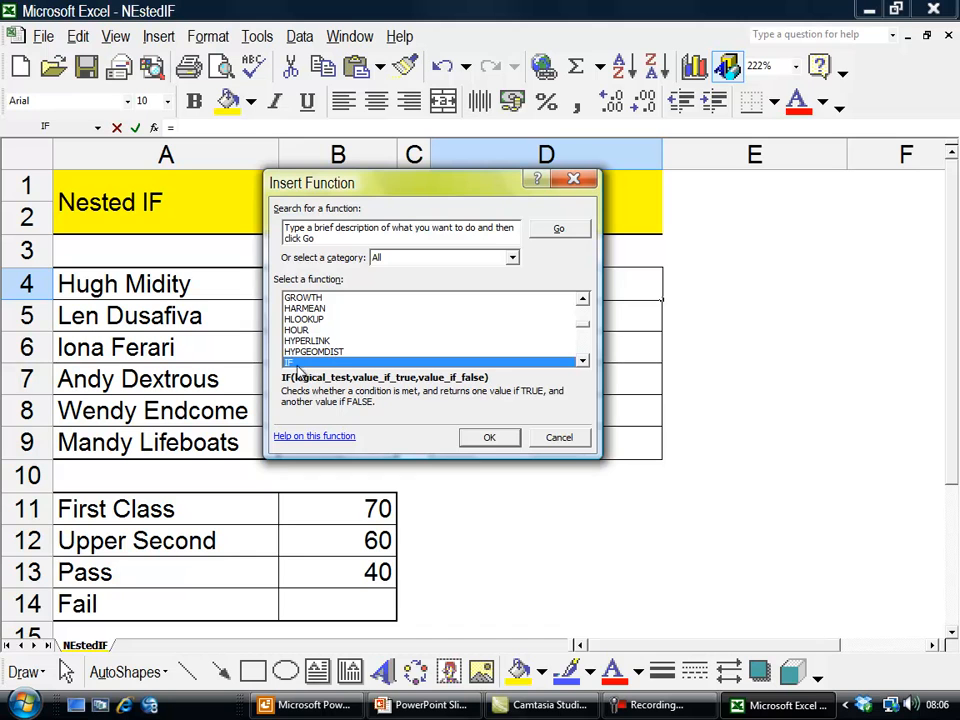
{"action": "left_click", "coordinate": [489, 438]}
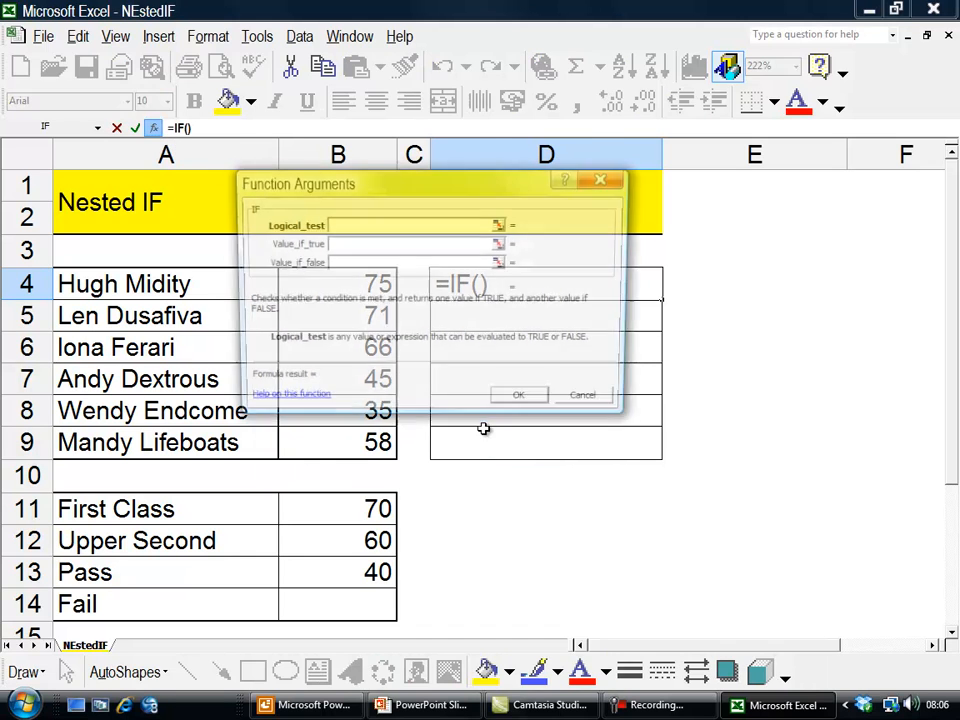
Set the IF function's logical test to B4>=$B$11, with the First Class threshold as an absolute reference.
{"action": "left_click_drag", "start_coordinate": [389, 192], "coordinate": [435, 321]}
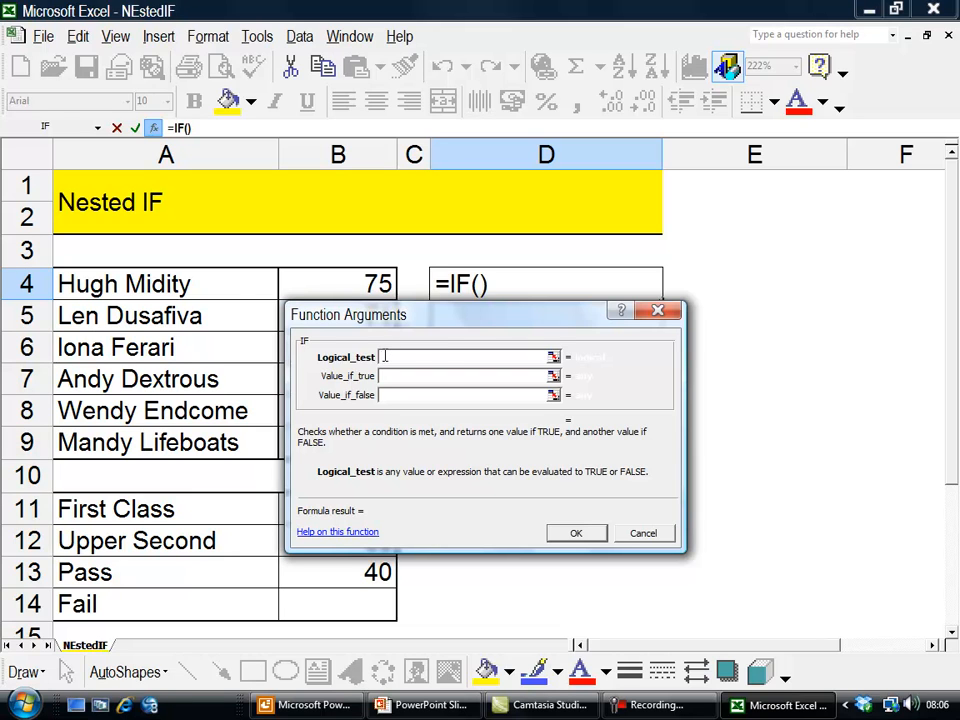
{"action": "left_click", "coordinate": [383, 283]}
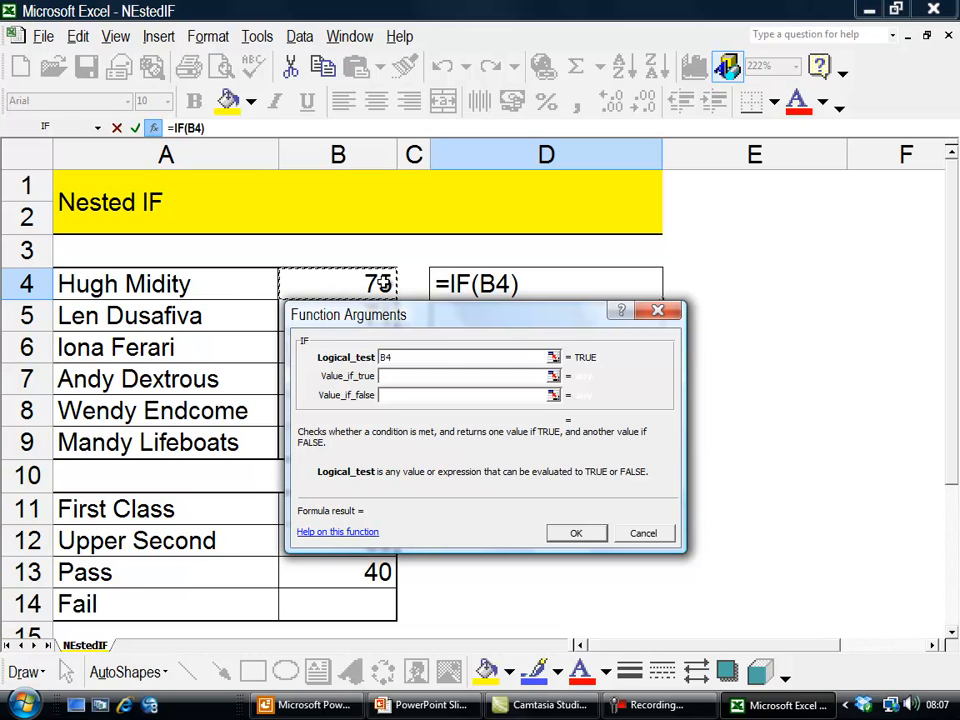
{"action": "type", "text": ">"}
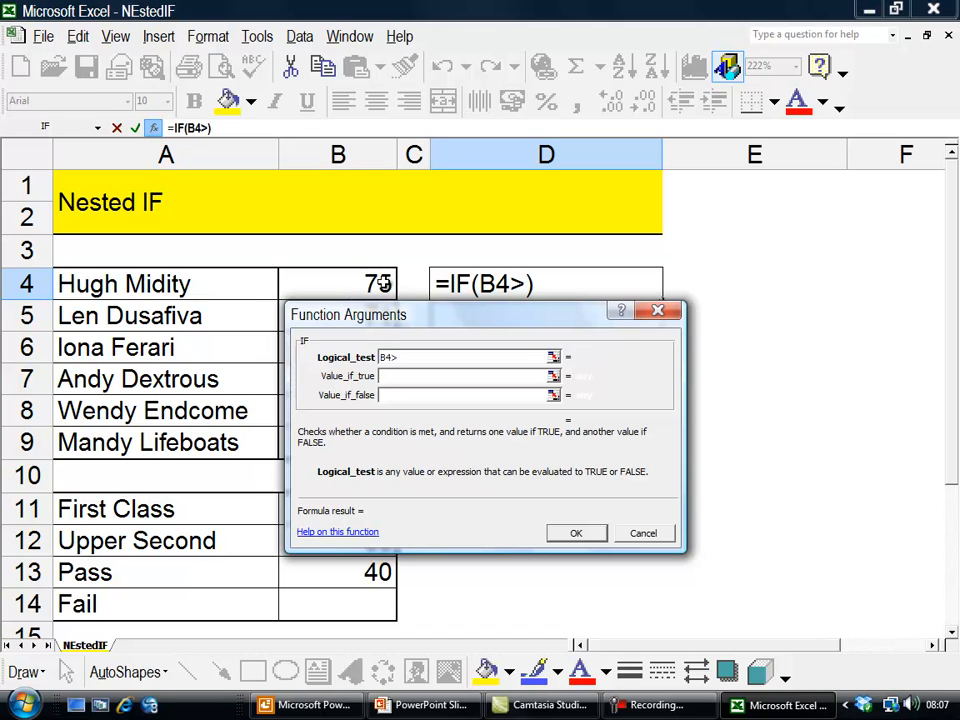
{"action": "type", "text": "="}
{"action": "left_click_drag", "start_coordinate": [412, 325], "coordinate": [545, 276]}
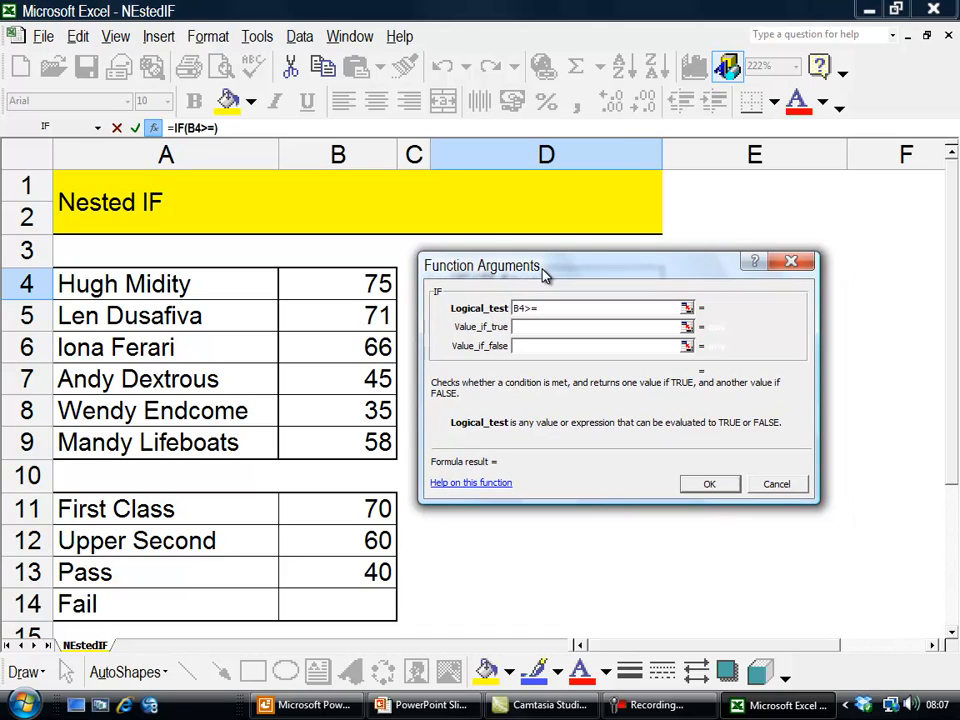
{"action": "left_click", "coordinate": [362, 510]}
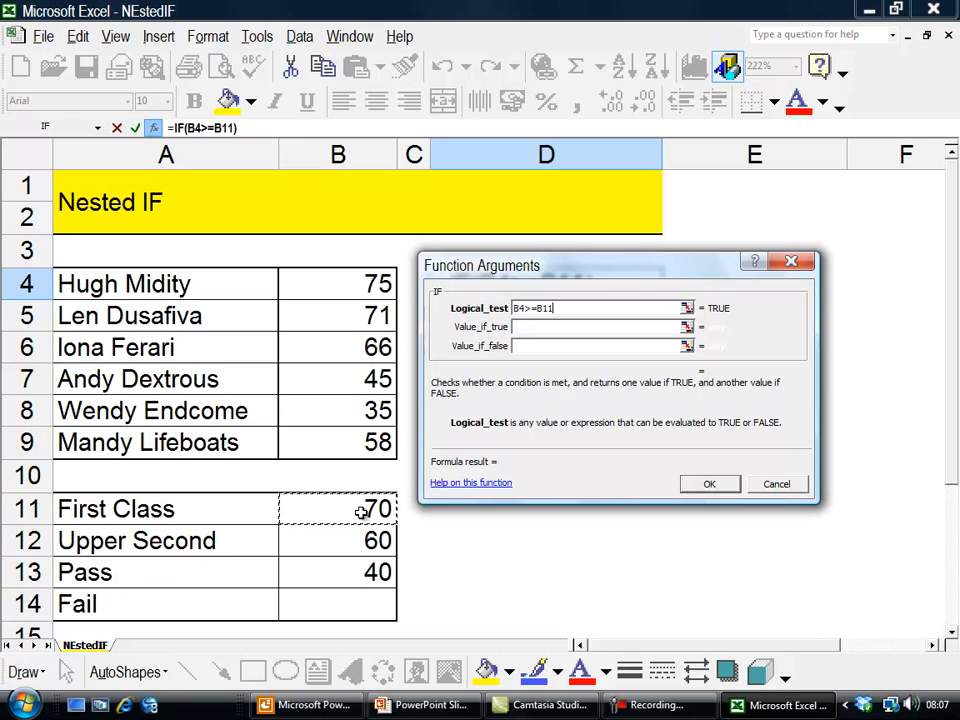
{"action": "key", "text": "F4"}
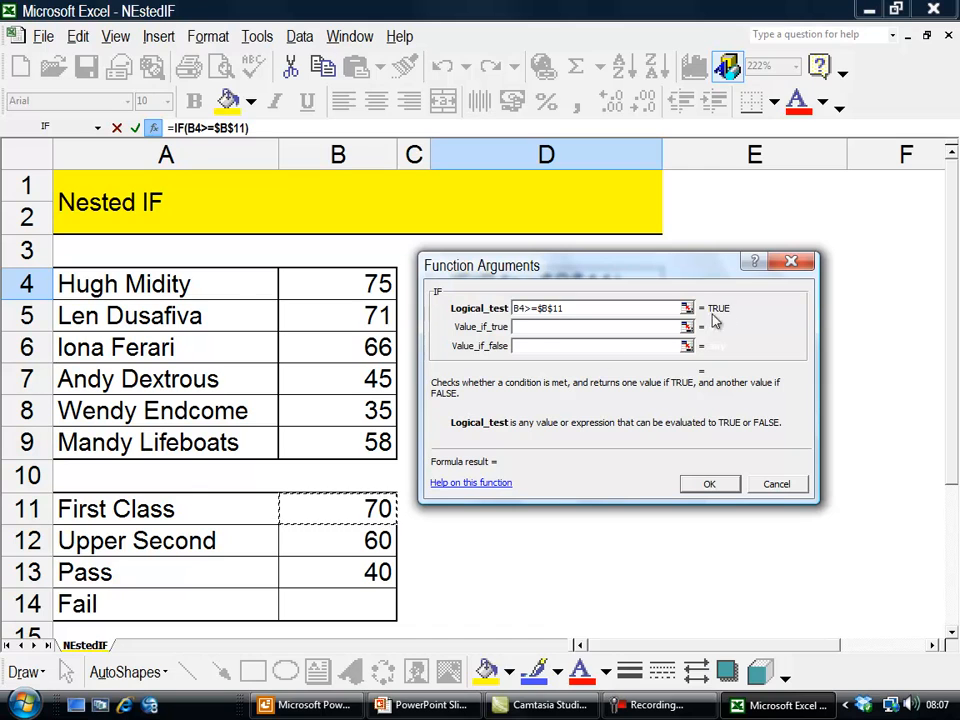
Return the First Class label as the value if true, using the absolute reference $A$11.
{"action": "left_click", "coordinate": [518, 326]}
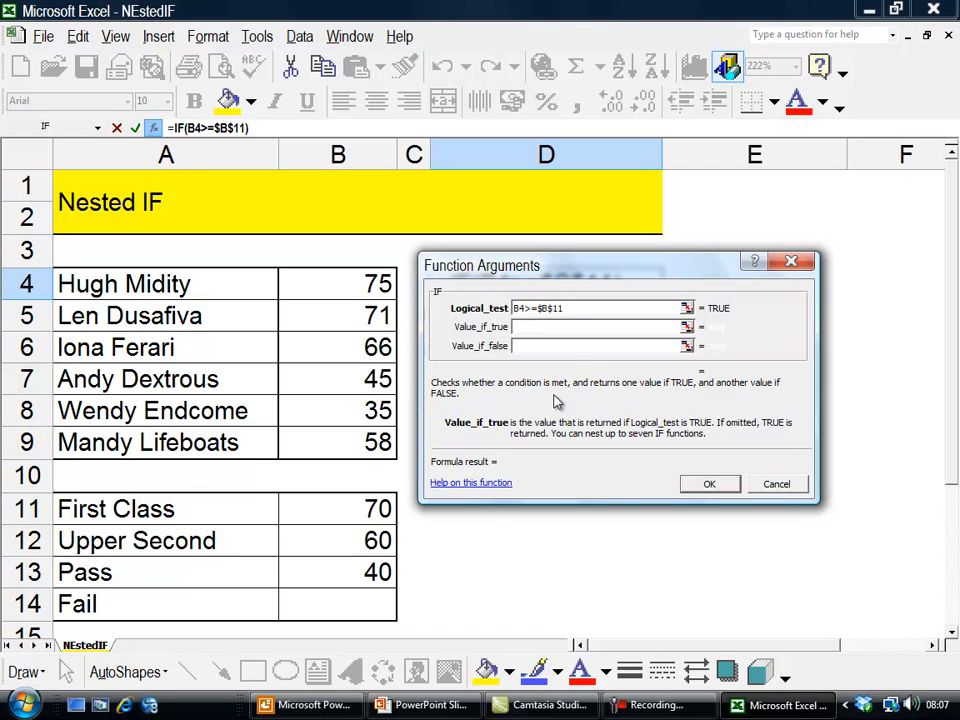
{"action": "left_click", "coordinate": [113, 510]}
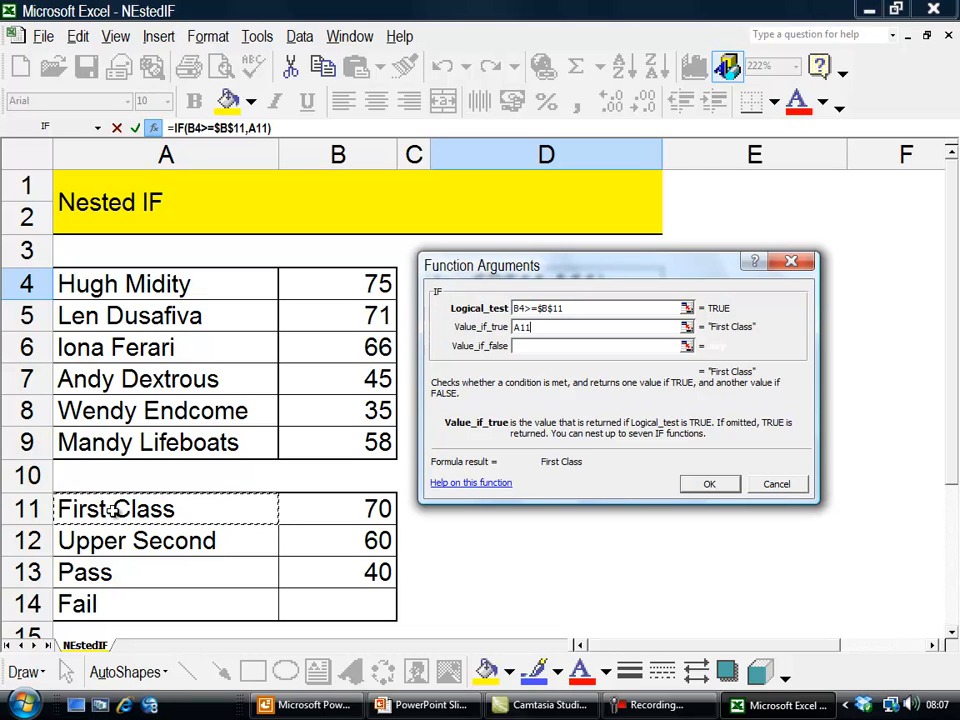
{"action": "key", "text": "F4"}
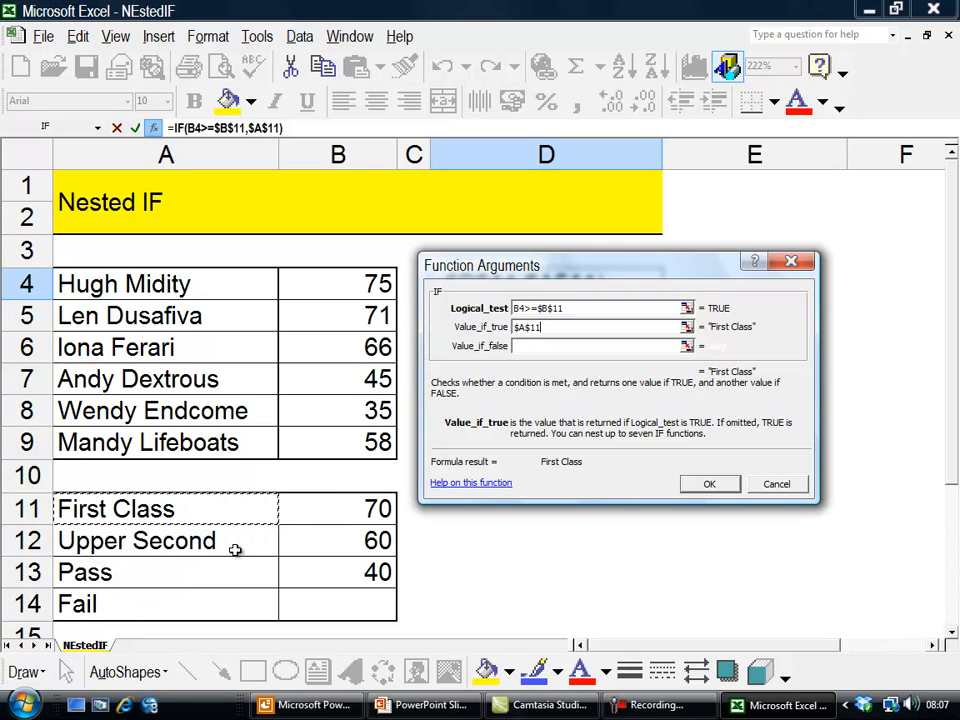
Nest a second IF in the first one's value if false, with the logical test B4>=$B$12.
{"action": "left_click", "coordinate": [520, 345]}
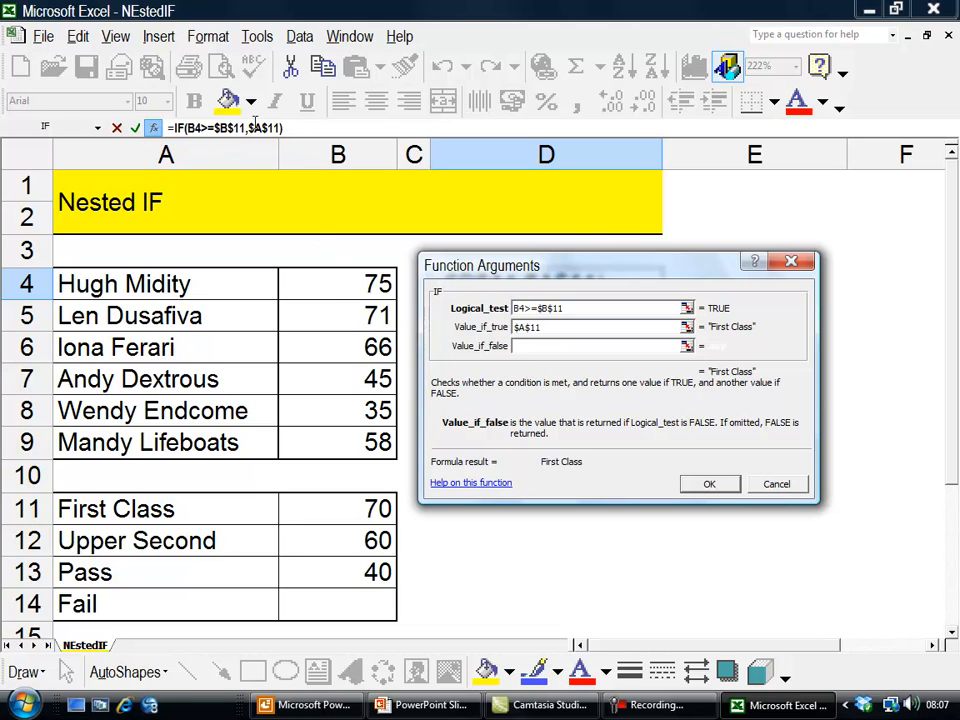
{"action": "left_click", "coordinate": [42, 129]}
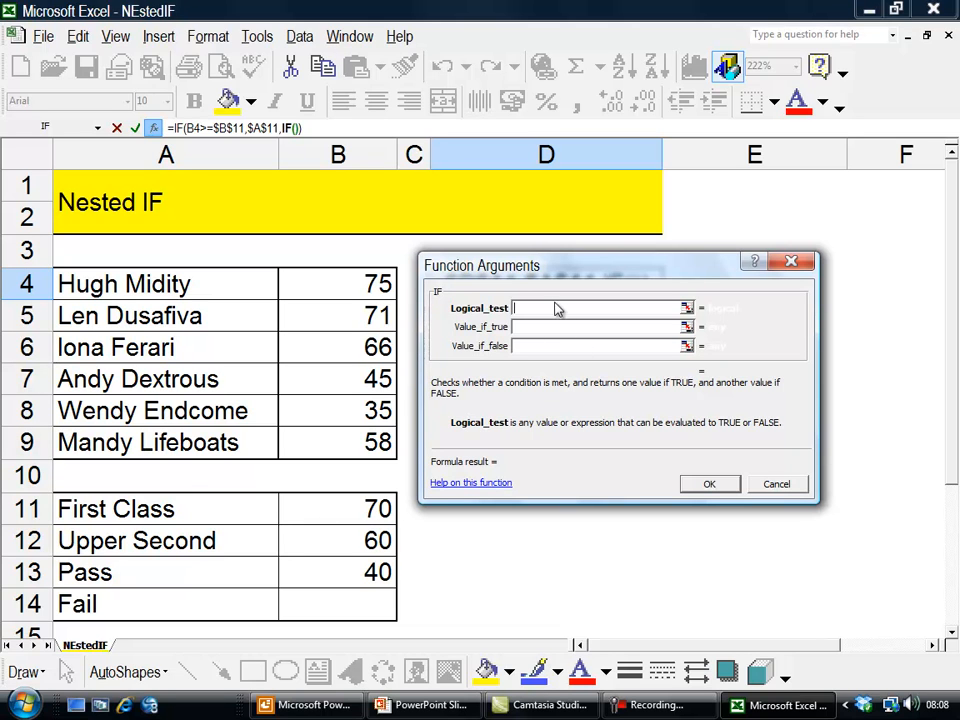
{"action": "left_click", "coordinate": [380, 281]}
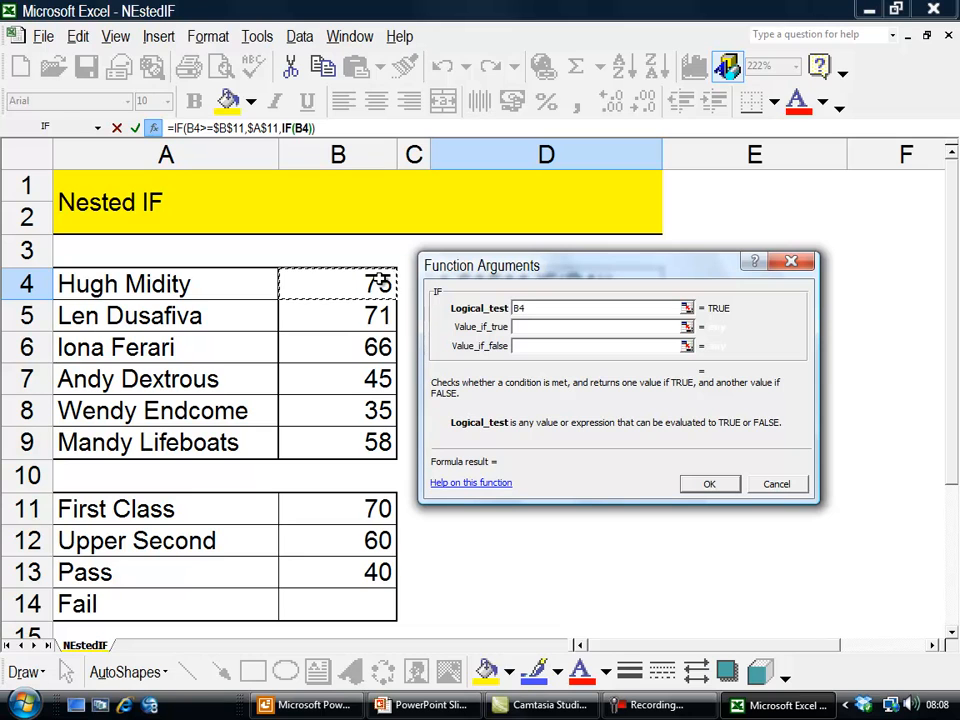
{"action": "type", "text": ">"}
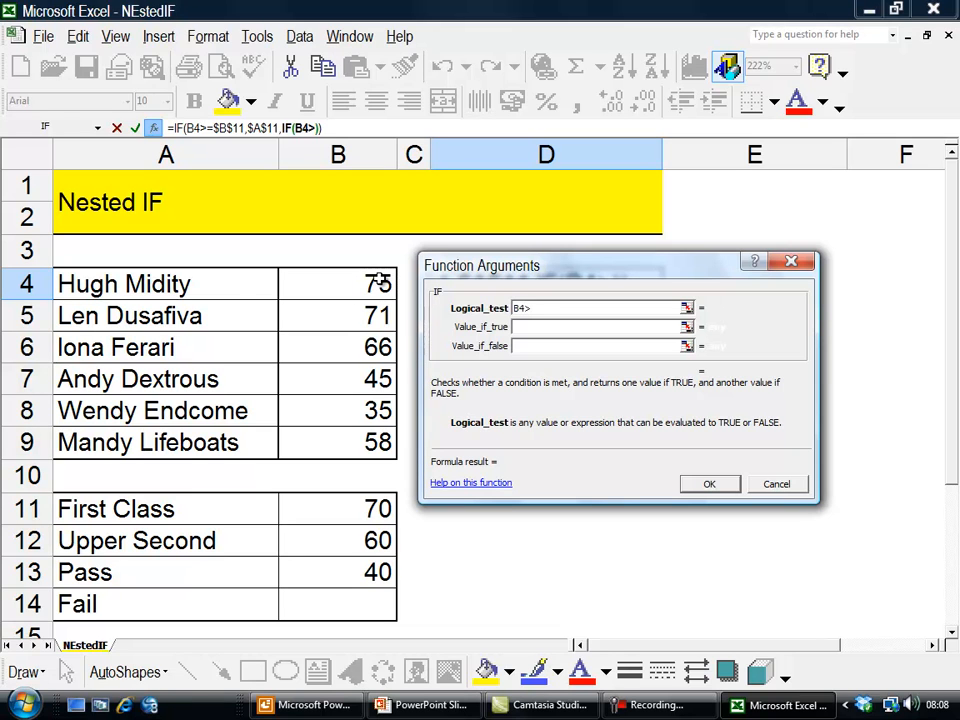
{"action": "type", "text": "="}
{"action": "left_click", "coordinate": [373, 540]}
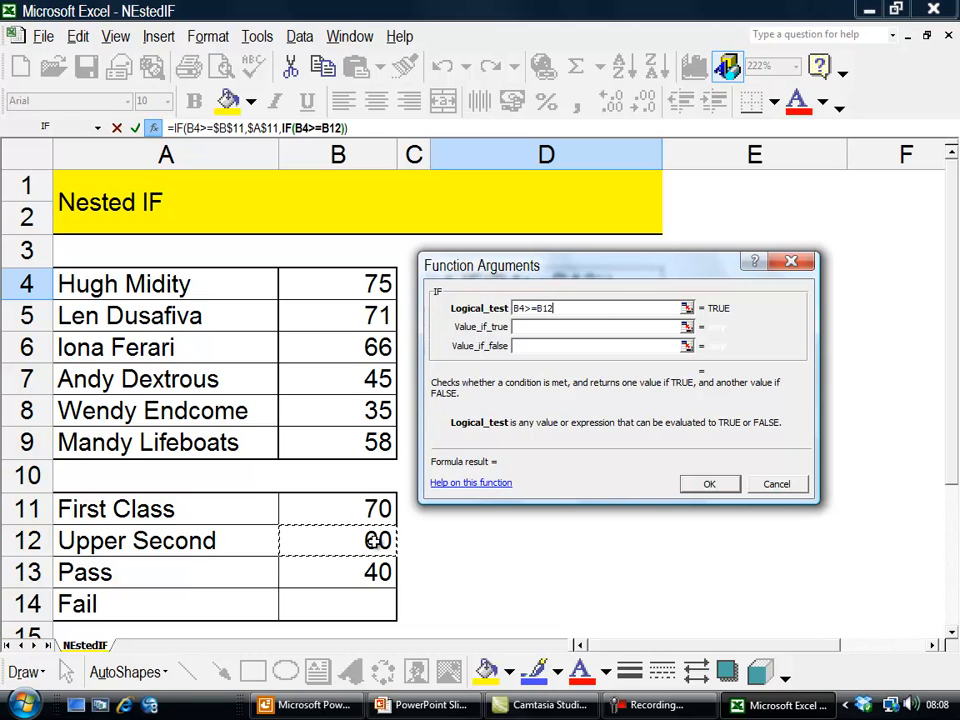
{"action": "key", "text": "F4"}
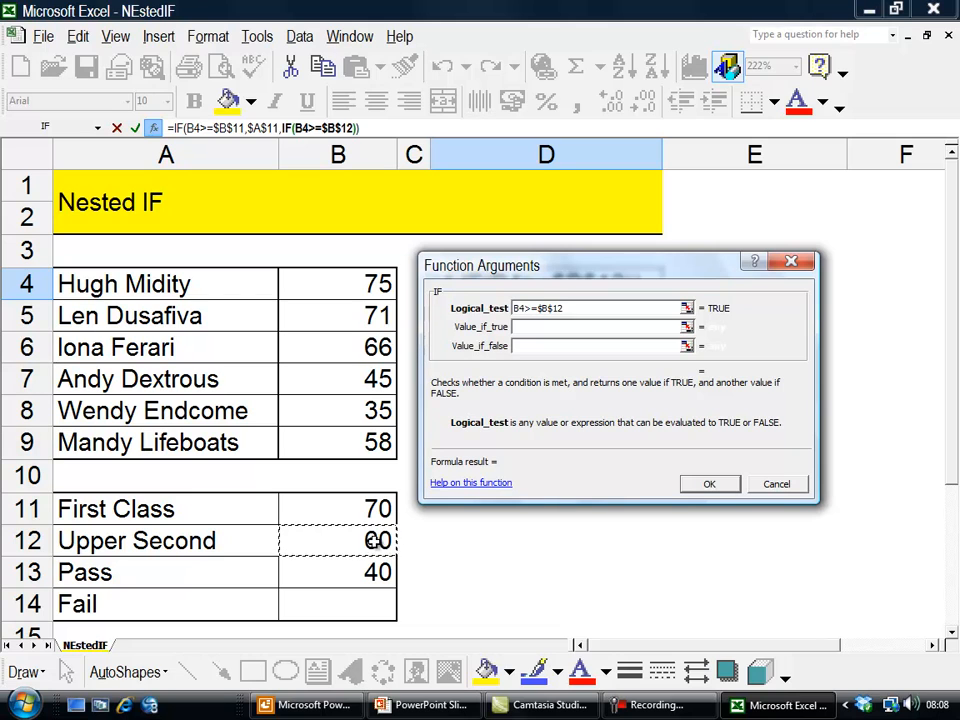
Set the second IF's value if true to the Upper Second label, absolute reference $A$12.
{"action": "left_click", "coordinate": [536, 327]}
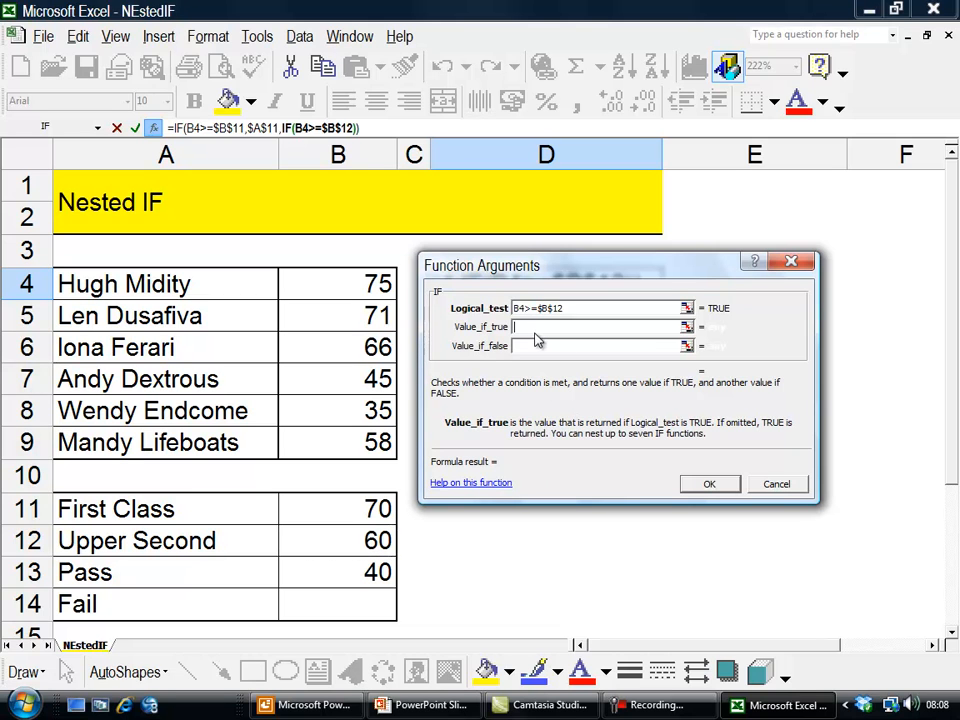
{"action": "left_click", "coordinate": [172, 546]}
{"action": "key", "text": "F4"}
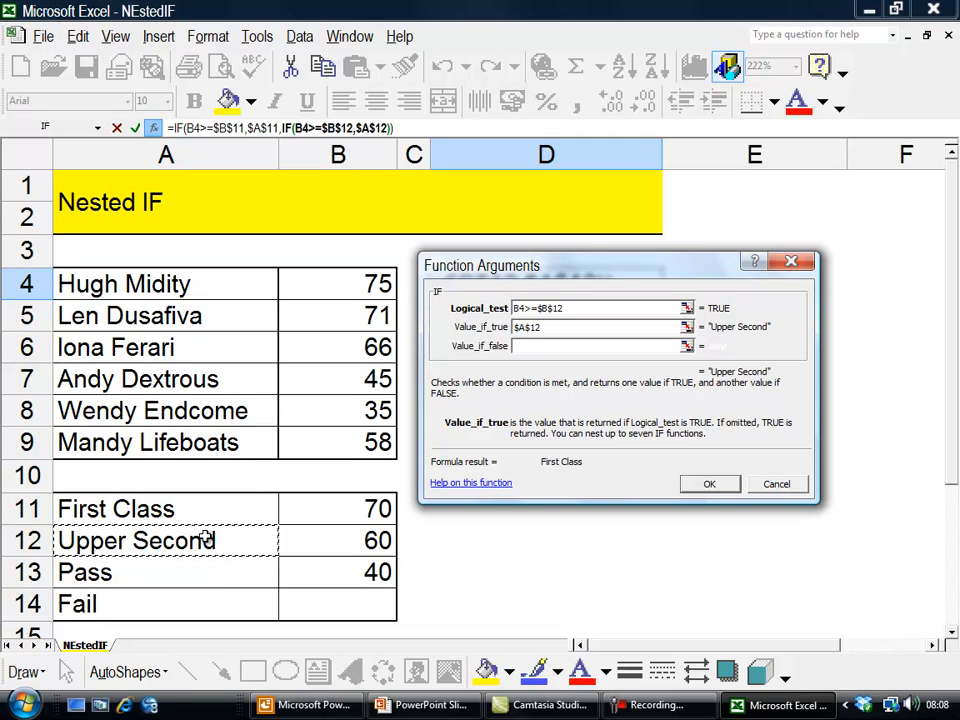
Nest a third IF in the second one's value if false, with the logical test B4>=$B$13.
{"action": "left_click", "coordinate": [524, 347]}
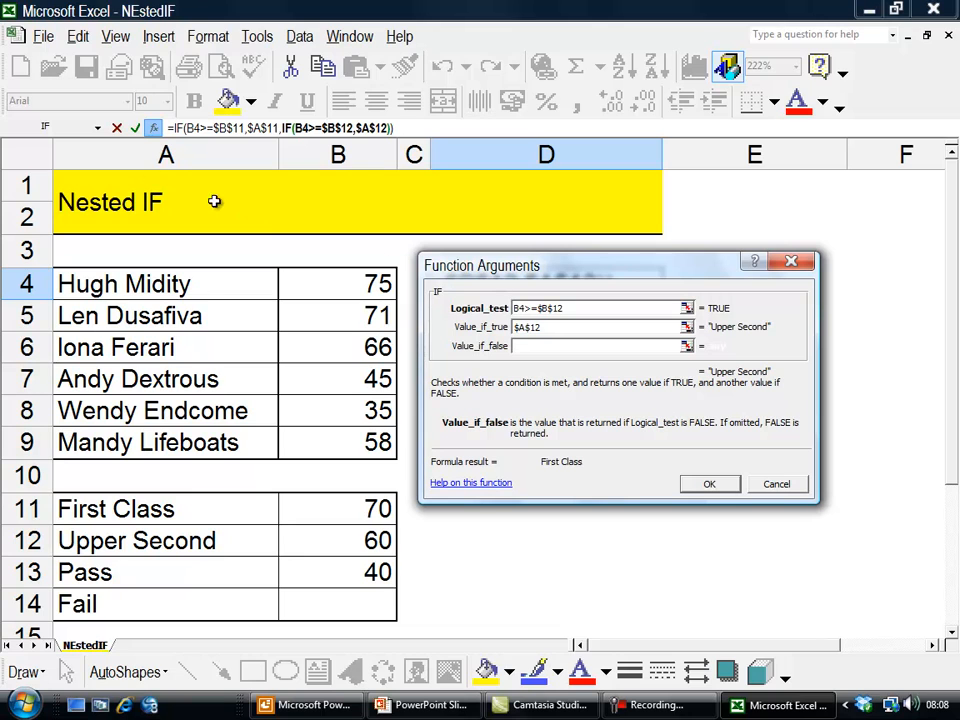
{"action": "left_click", "coordinate": [38, 129]}
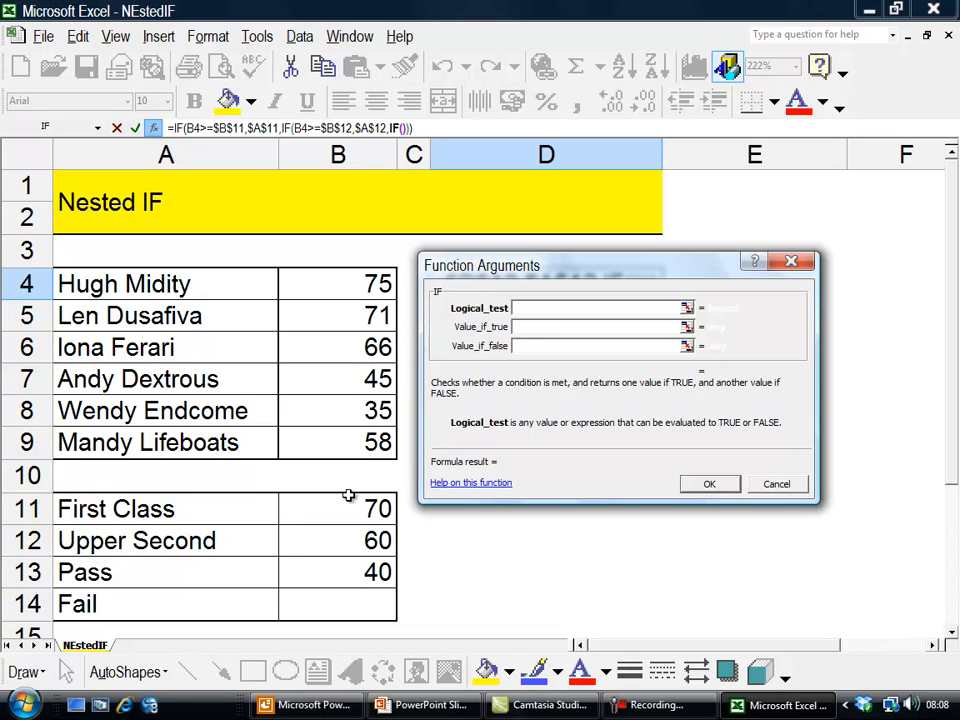
{"action": "left_click", "coordinate": [353, 290]}
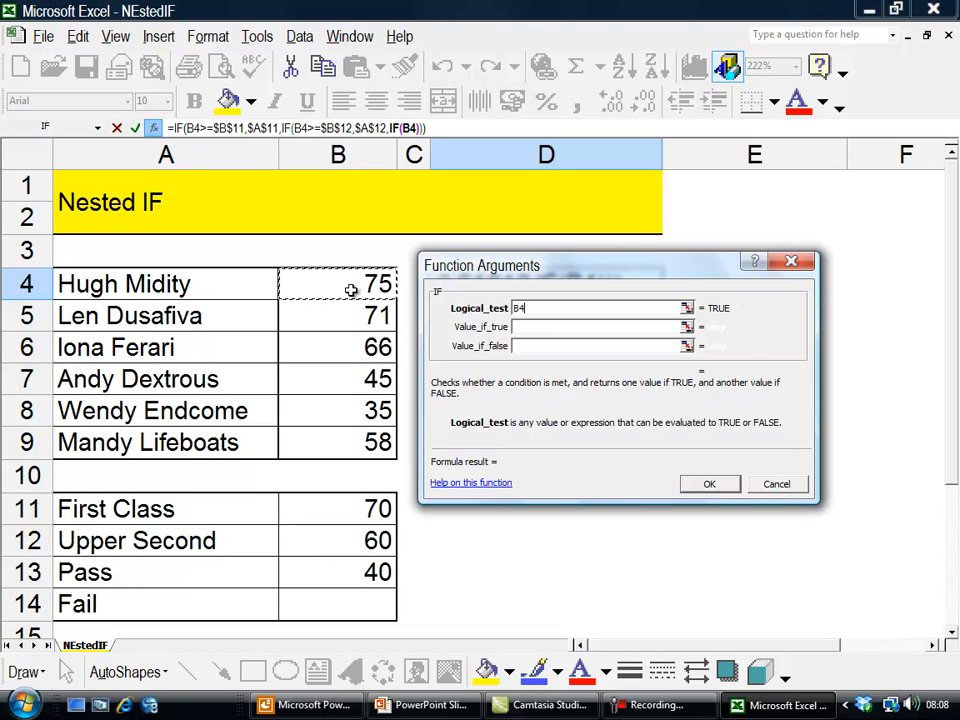
{"action": "type", "text": ">="}
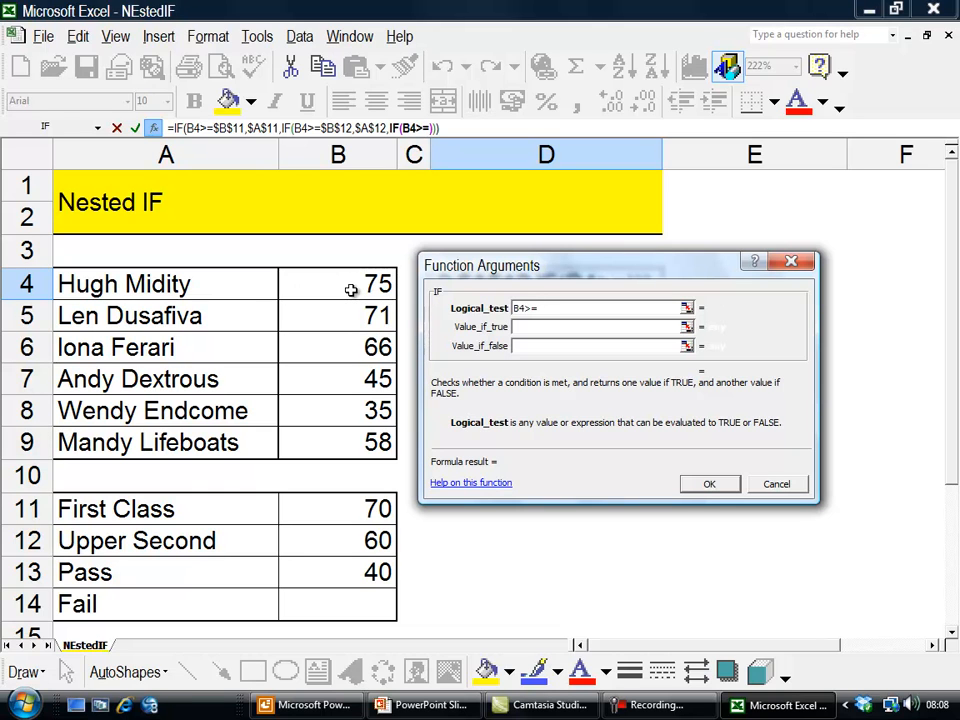
{"action": "left_click", "coordinate": [378, 572]}
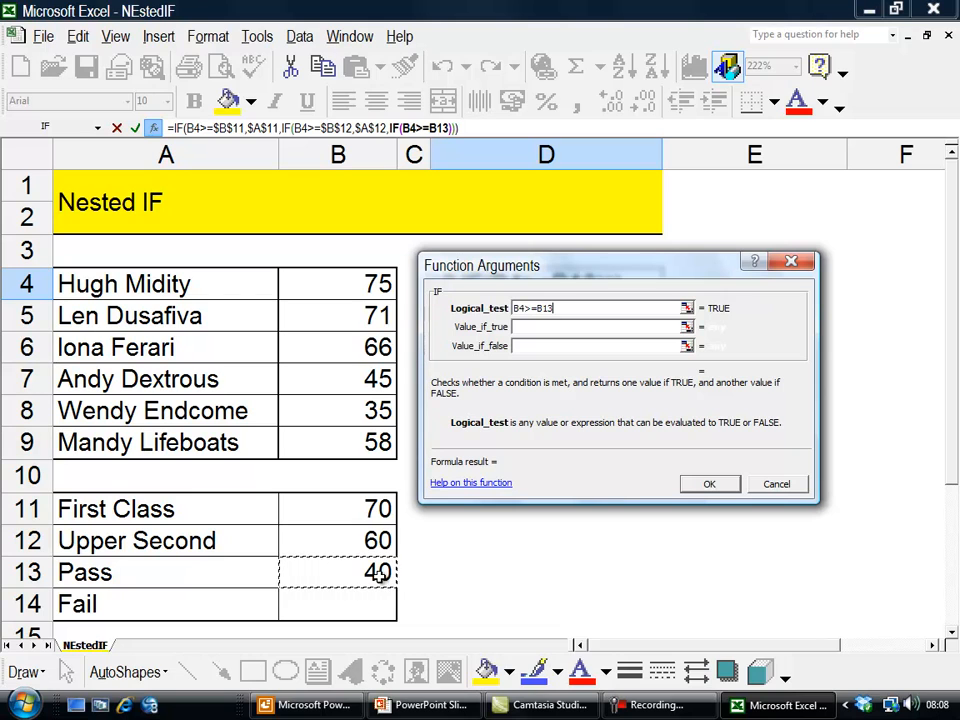
{"action": "key", "text": "F4"}
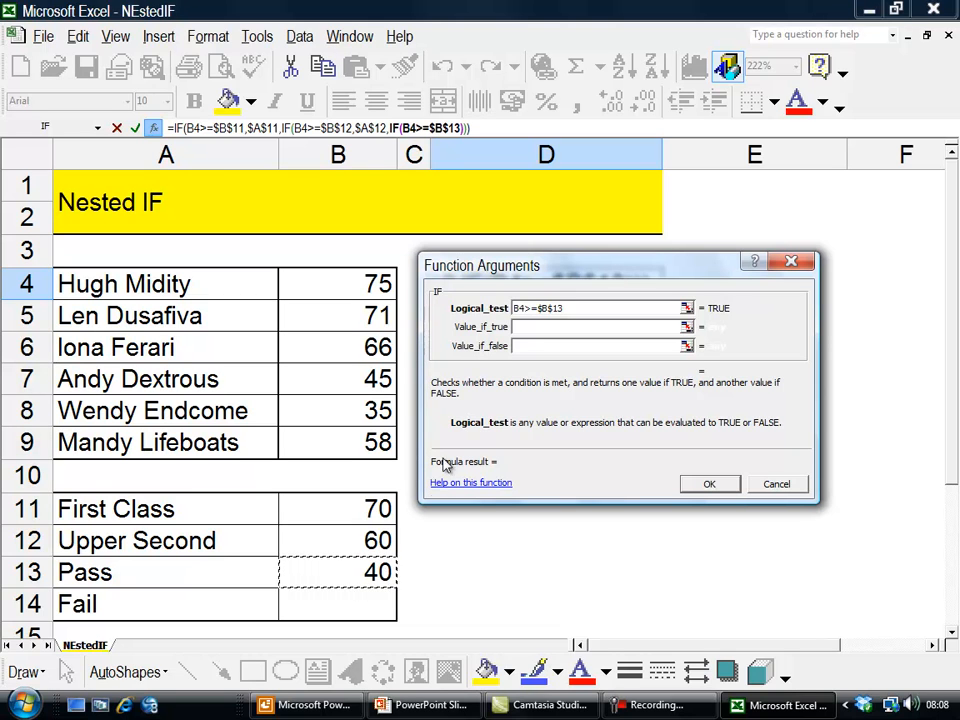
Set the third IF's value if true to the Pass label, $A$13, and its value if false to the Fail label, $A$14.
{"action": "left_click", "coordinate": [517, 326]}
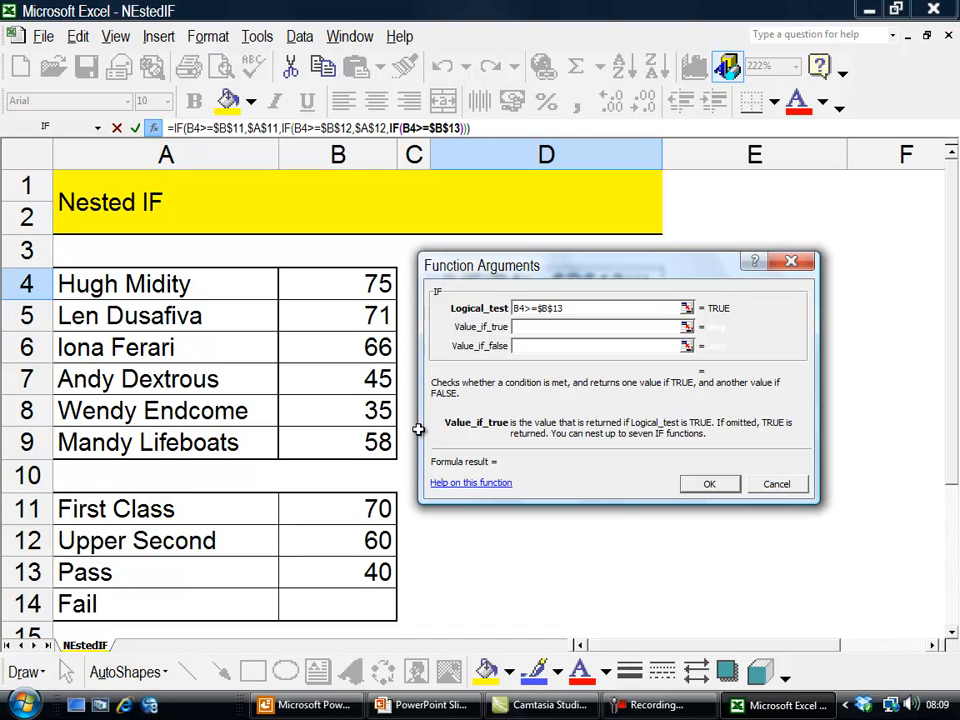
{"action": "left_click", "coordinate": [110, 576]}
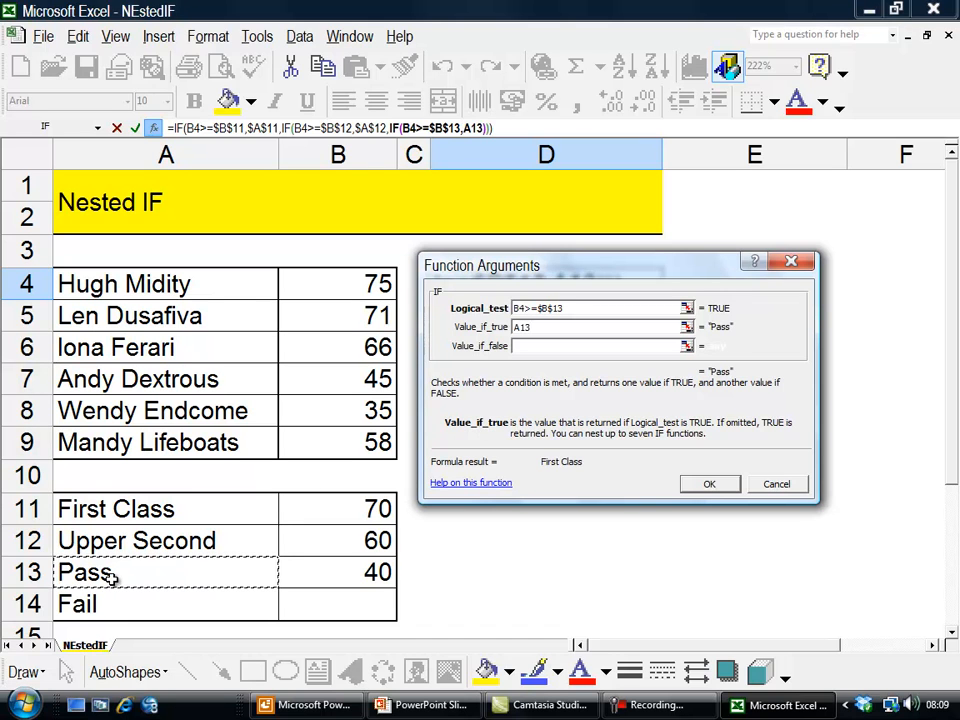
{"action": "key", "text": "F4"}
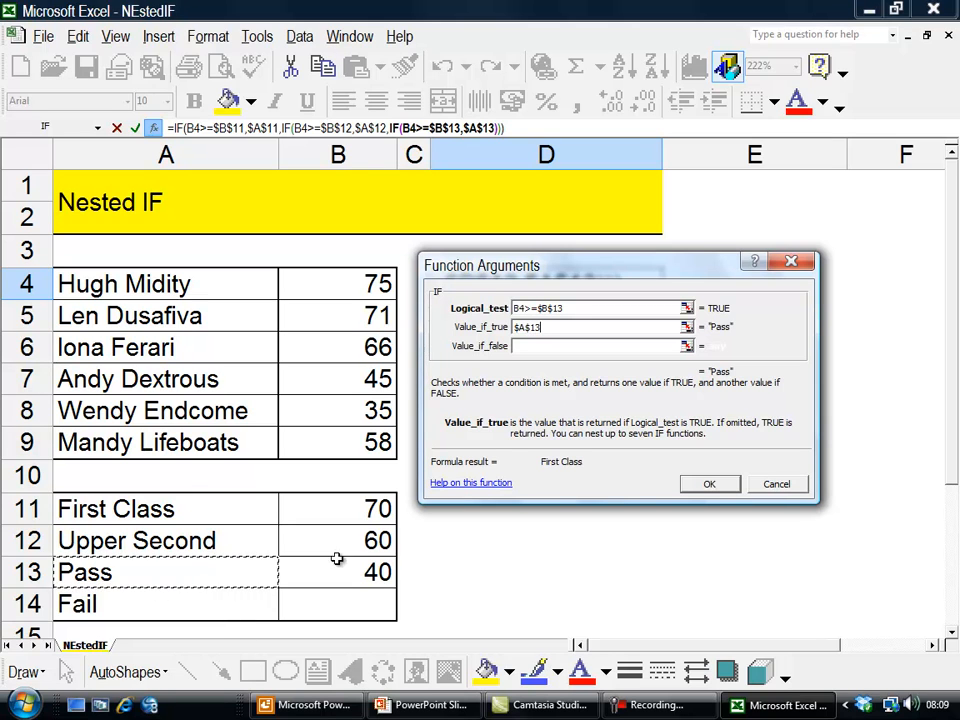
{"action": "left_click", "coordinate": [545, 346]}
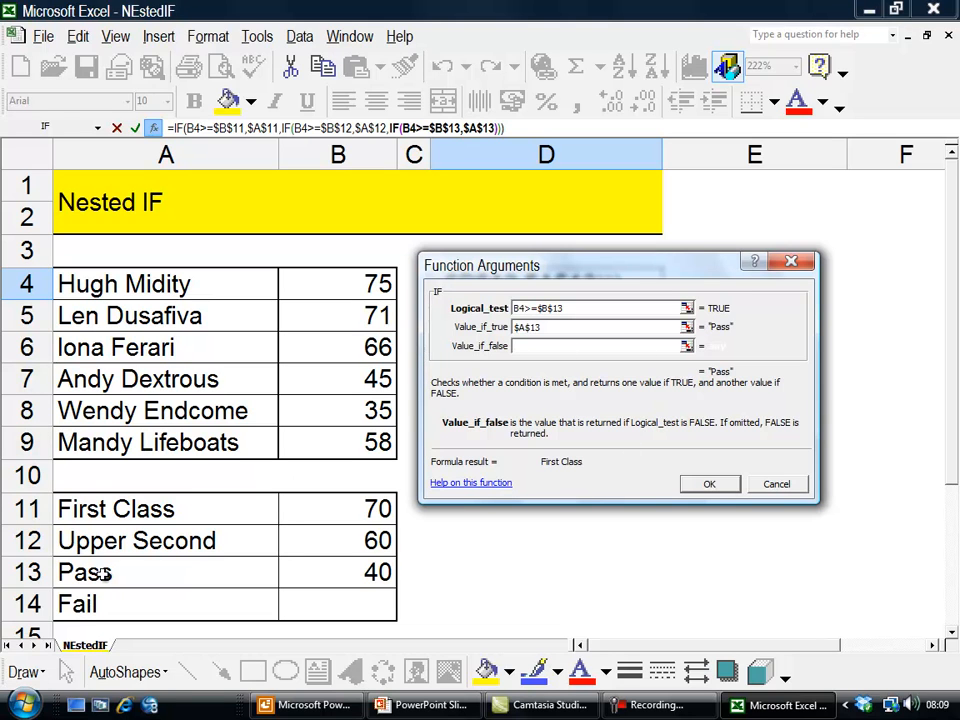
{"action": "left_click", "coordinate": [86, 604]}
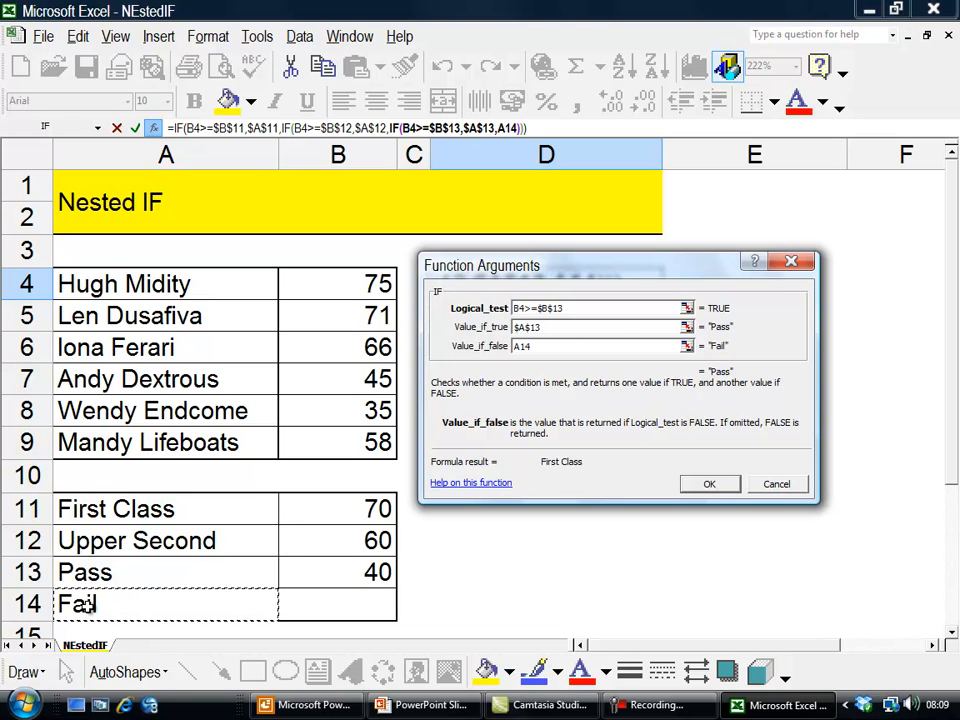
{"action": "key", "text": "F4"}
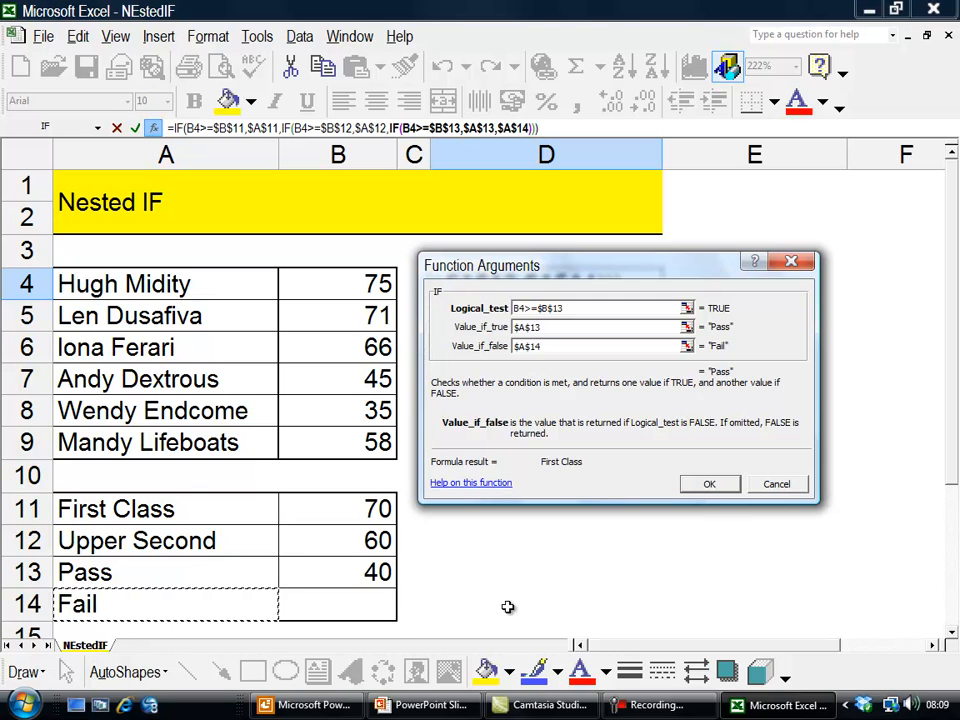
Confirm the nested IF formula in D4 and fill it down to D9.
{"action": "left_click", "coordinate": [707, 485]}
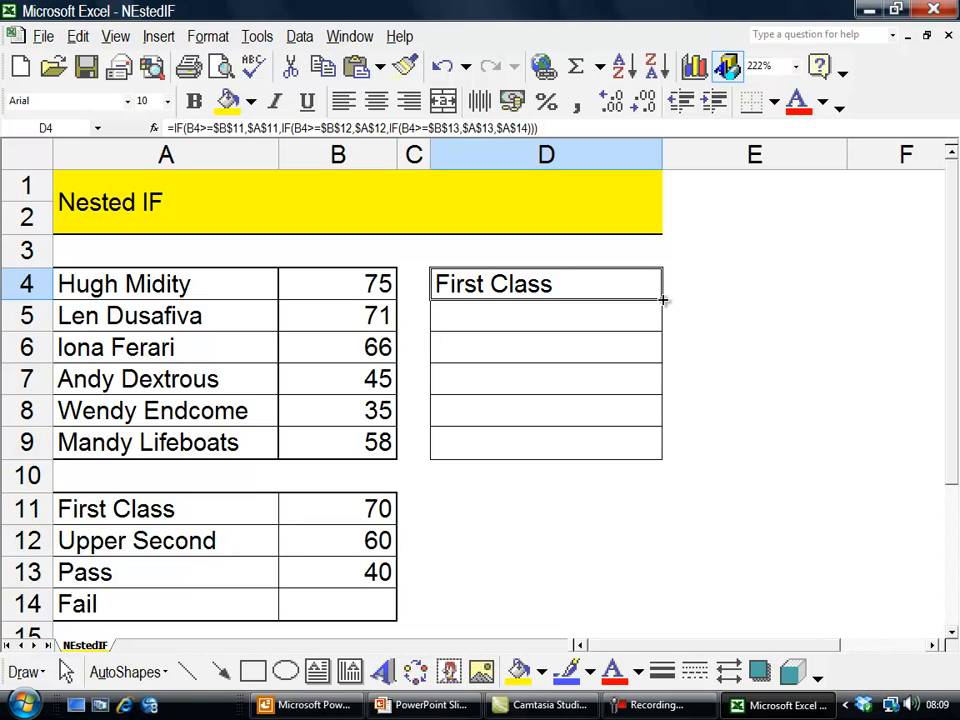
{"action": "left_click_drag", "start_coordinate": [662, 299], "coordinate": [658, 449]}
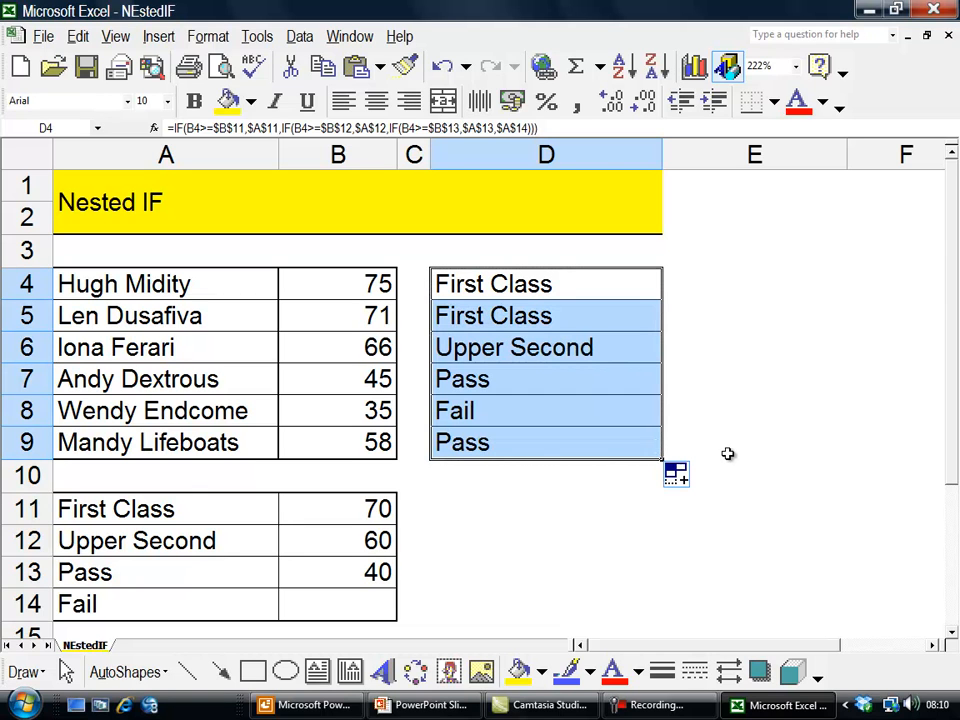
{"action": "left_click", "coordinate": [727, 454]}
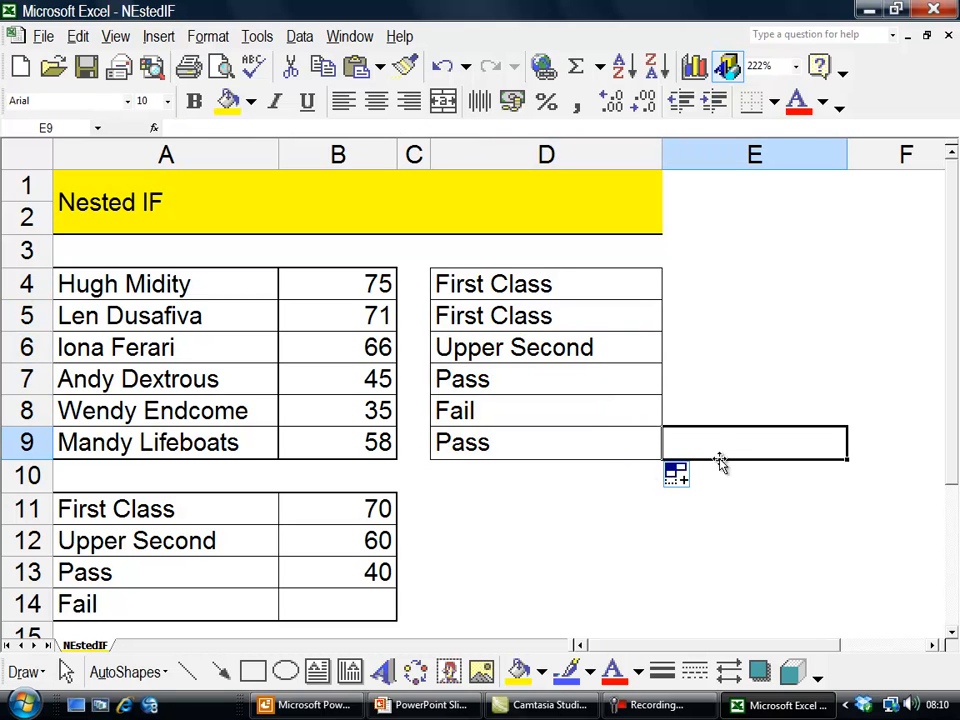
Test the grading formula with a score of 41 in B8, and undo that entry.
{"action": "left_click", "coordinate": [333, 416]}
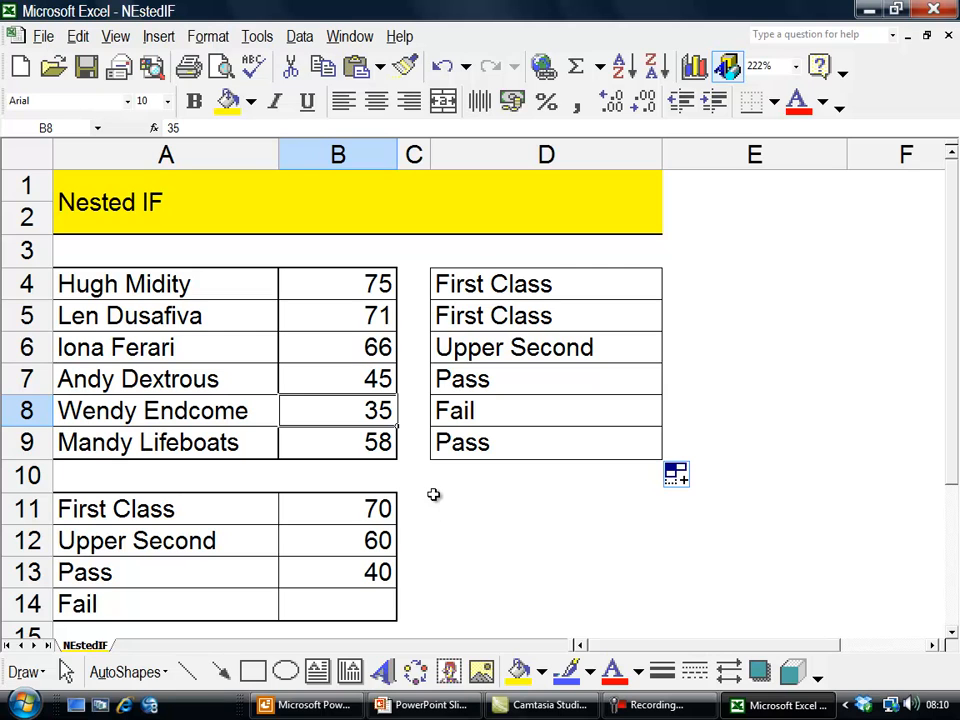
{"action": "type", "text": "41"}
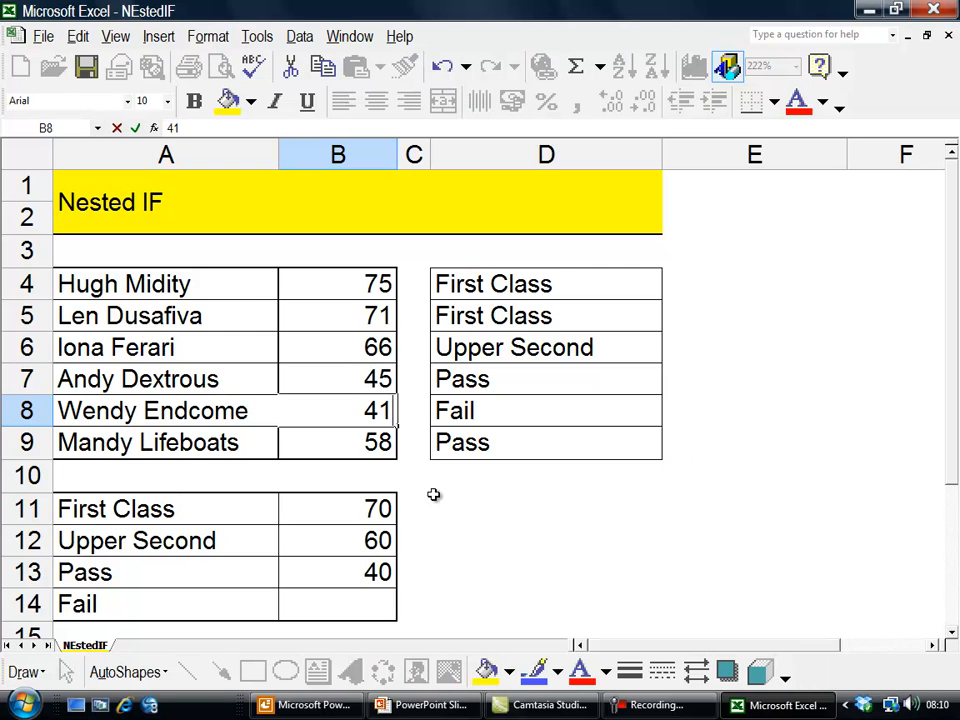
{"action": "key", "text": "Return"}
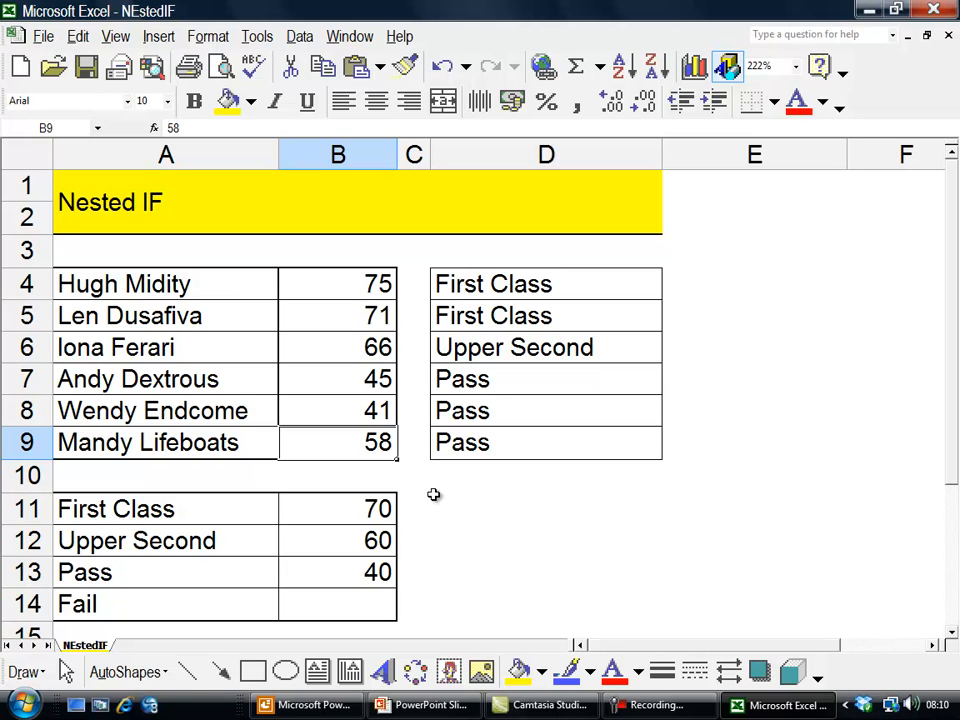
{"action": "key", "text": "ctrl+z"}
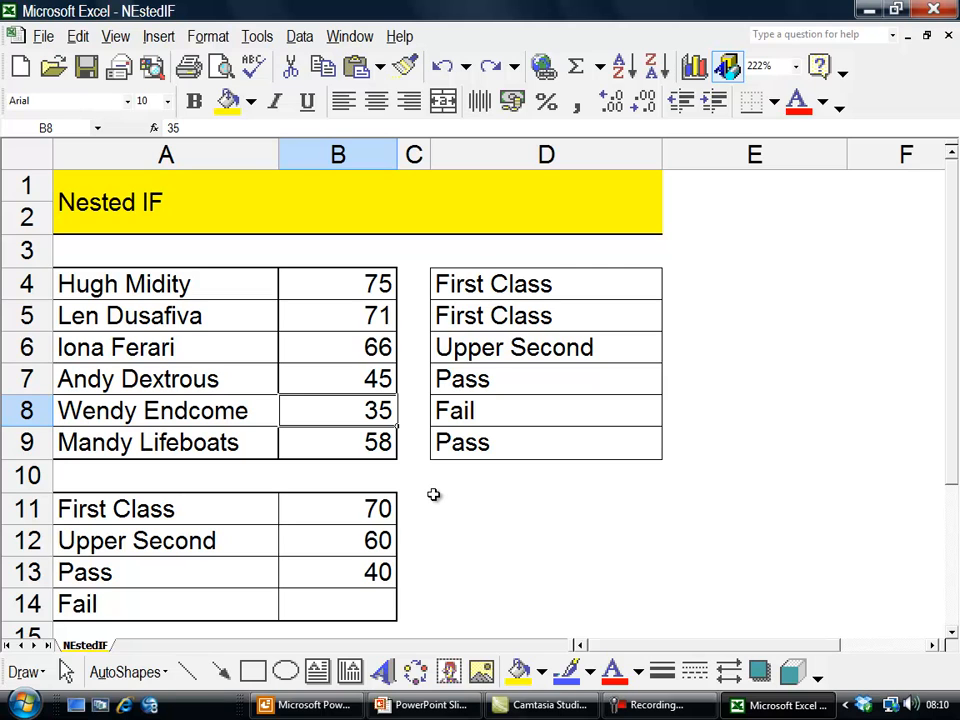
Extend the sheet's title in A1 to read "Nested IF and Conditional Formatting".
{"action": "left_click", "coordinate": [186, 205]}
{"action": "left_click", "coordinate": [226, 130]}
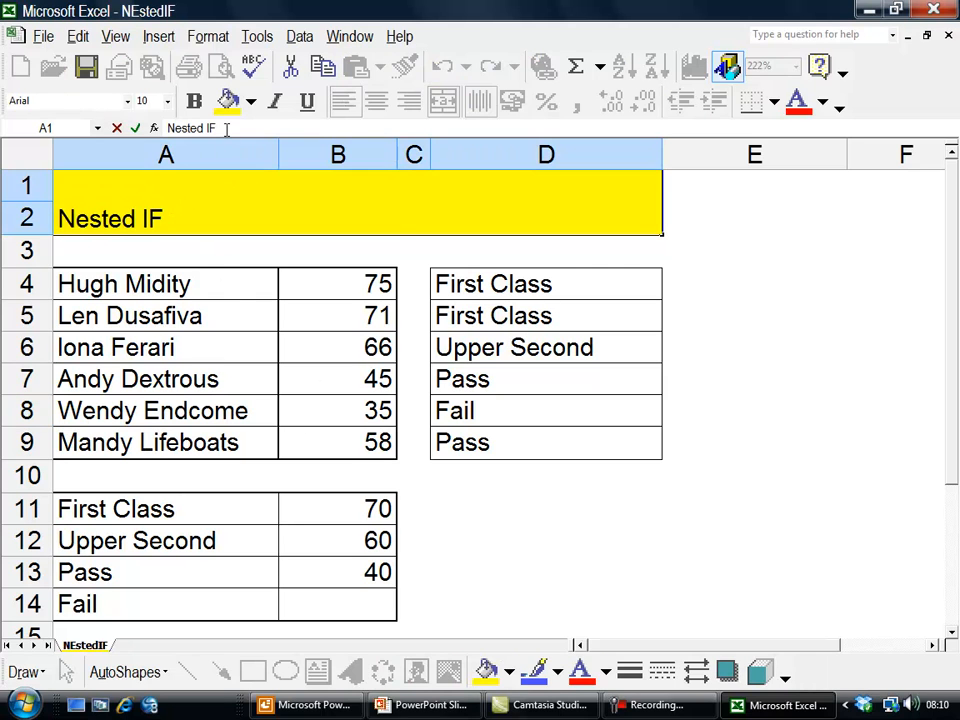
{"action": "type", "text": "and Conditional Formatting"}
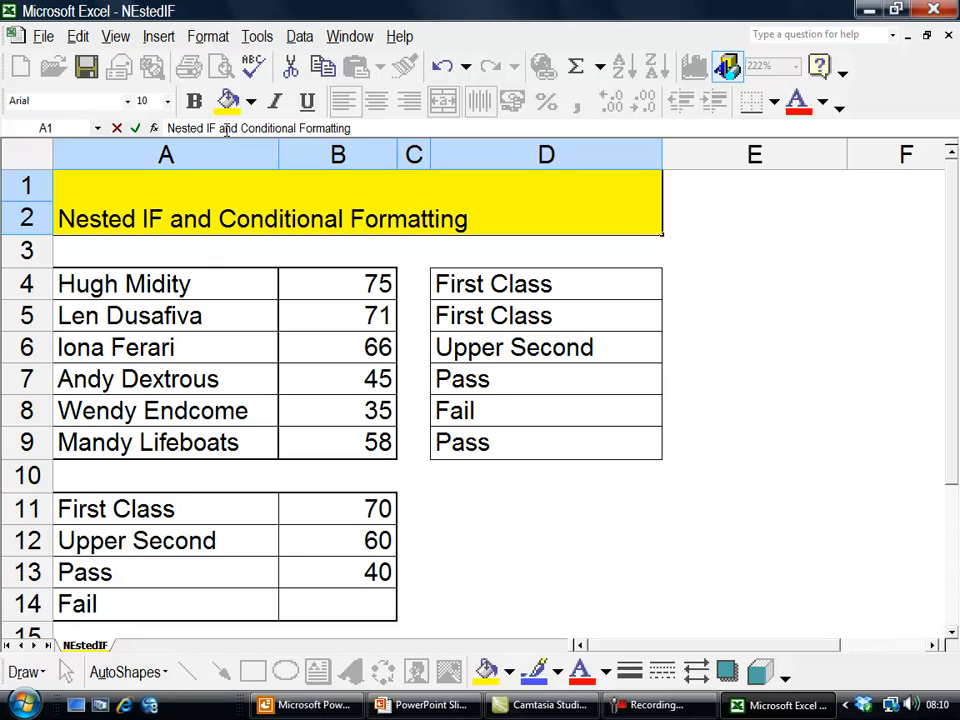
{"action": "left_click", "coordinate": [450, 495]}
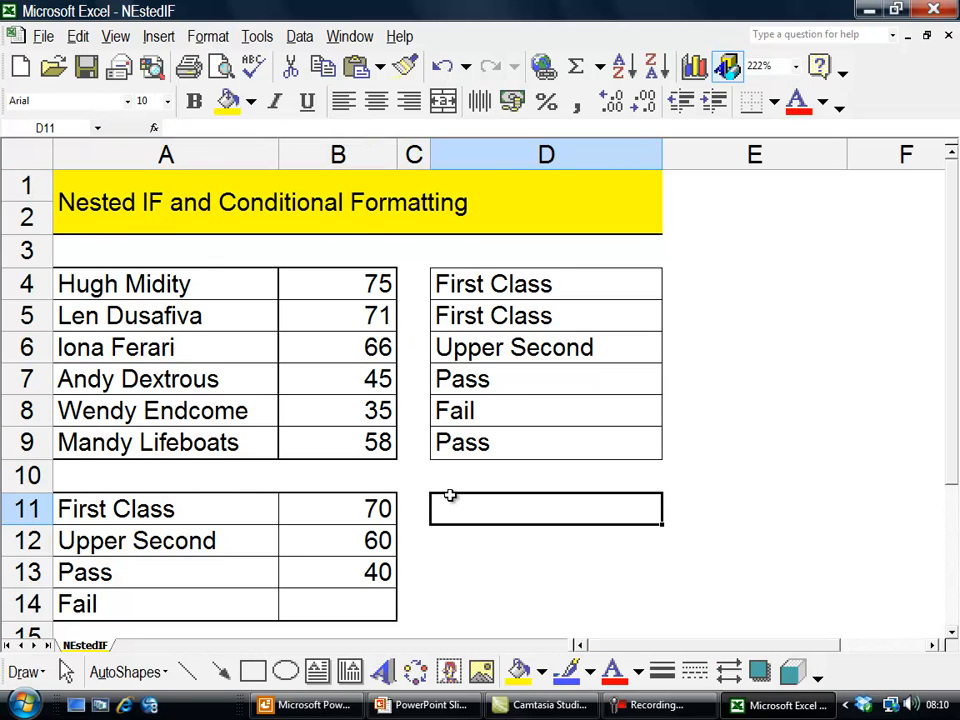
Start conditional formatting for B4 with a first condition of cell value between 70 and 100.
{"action": "left_click", "coordinate": [366, 285]}
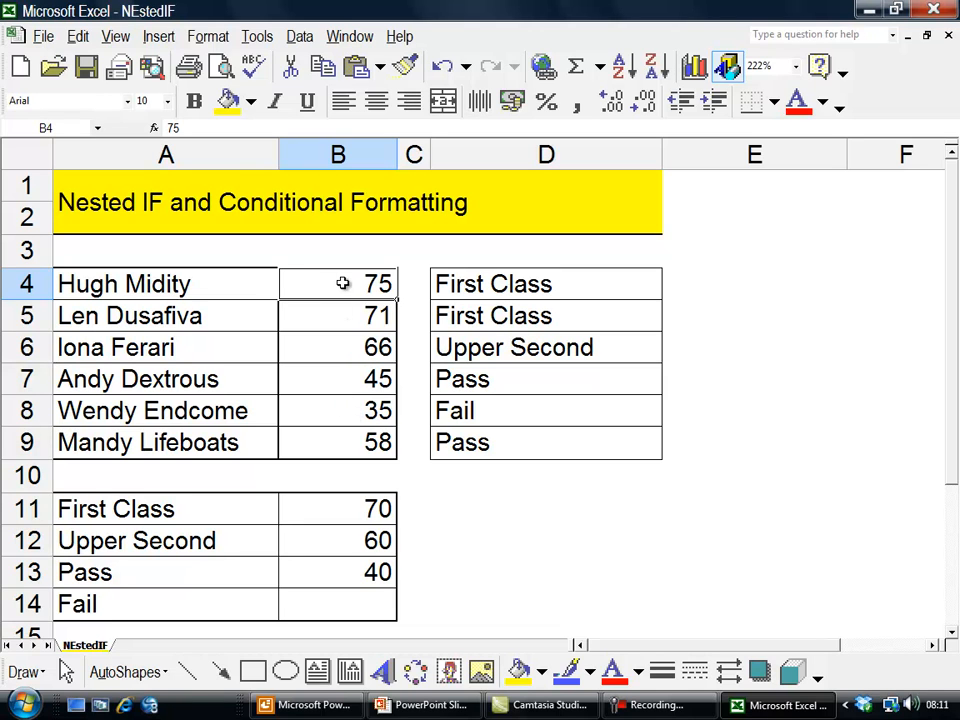
{"action": "left_click", "coordinate": [208, 37]}
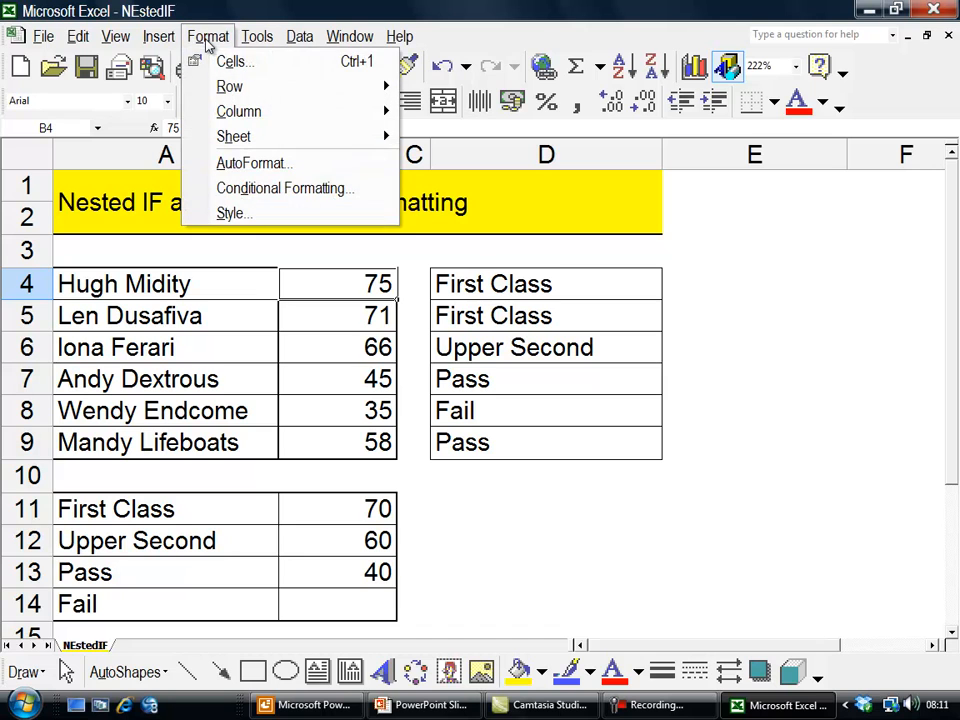
{"action": "left_click", "coordinate": [218, 190]}
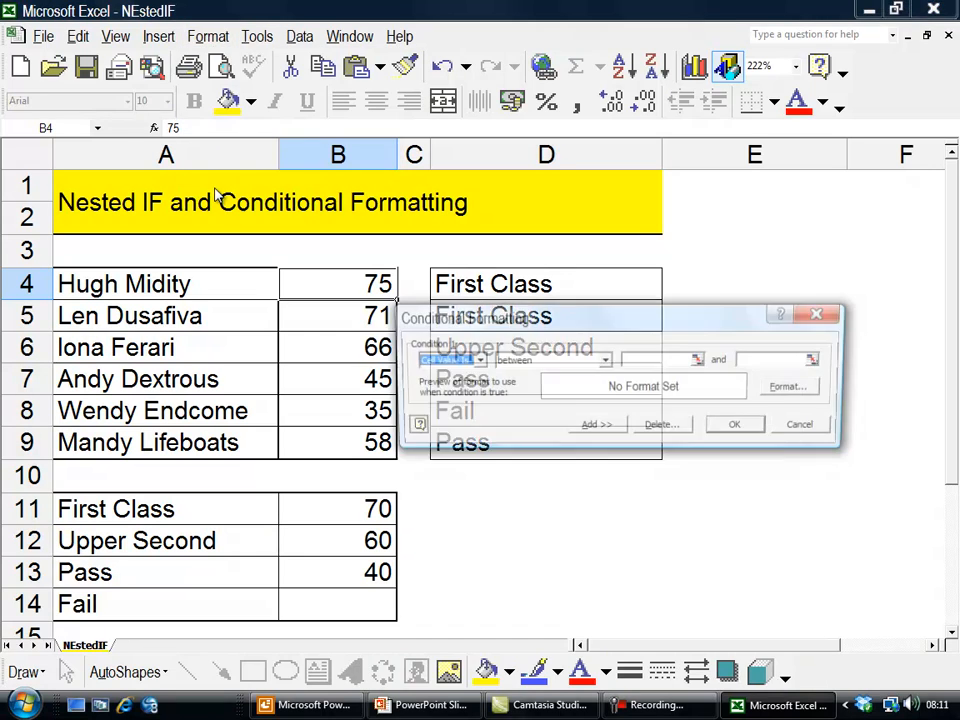
{"action": "left_click_drag", "start_coordinate": [490, 320], "coordinate": [287, 321]}
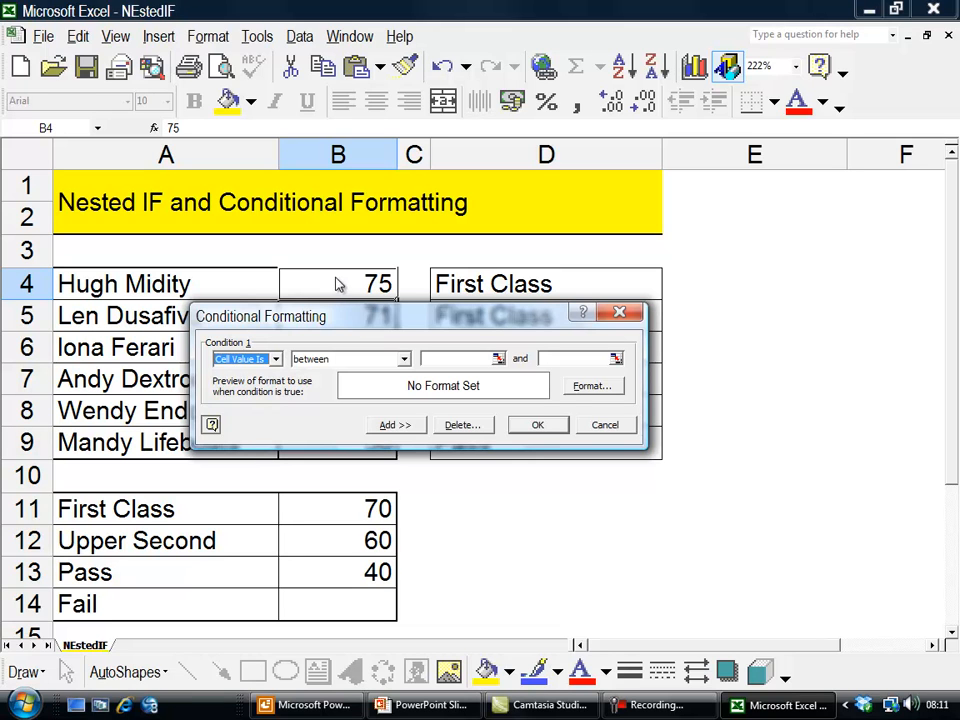
{"action": "left_click", "coordinate": [438, 358]}
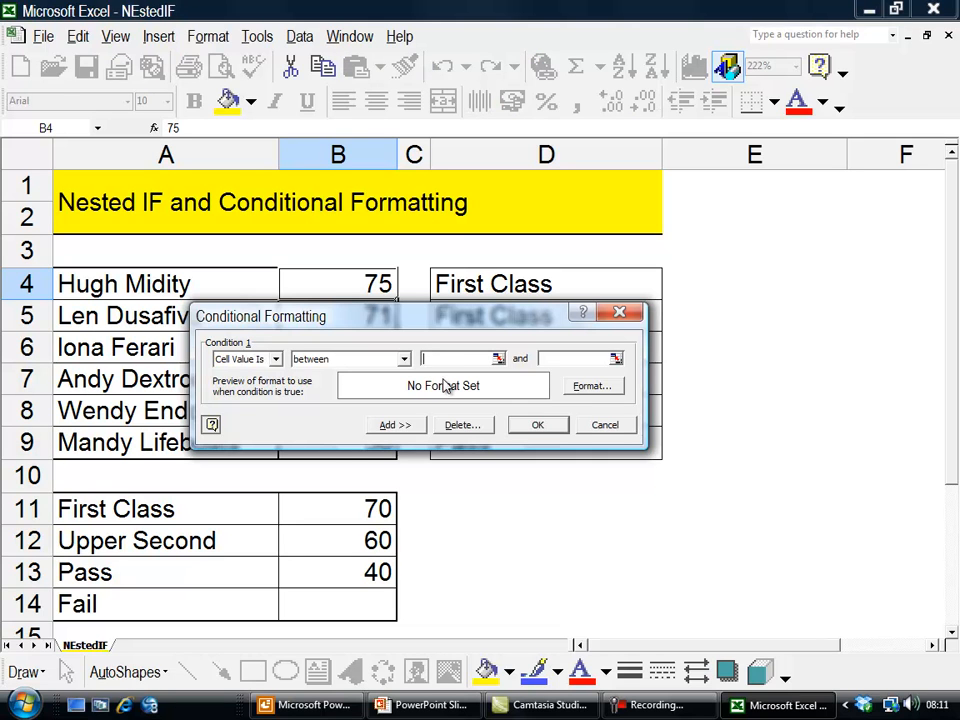
{"action": "type", "text": "7"}
{"action": "type", "text": "100"}
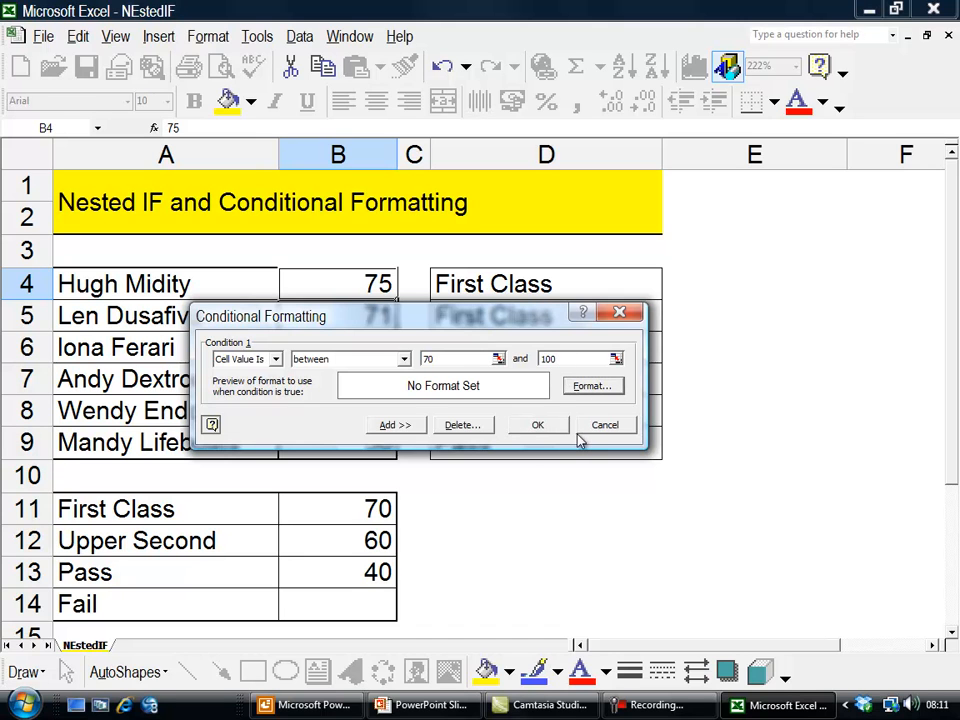
Format the first condition with a black font and bright pink cell shading.
{"action": "left_click", "coordinate": [592, 385]}
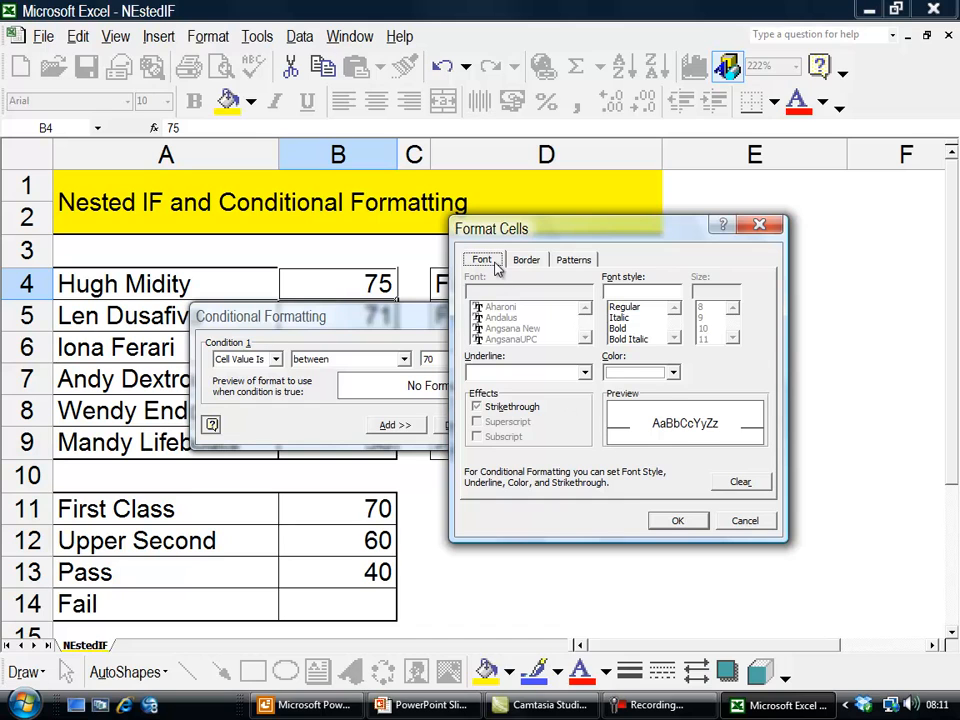
{"action": "left_click", "coordinate": [625, 373]}
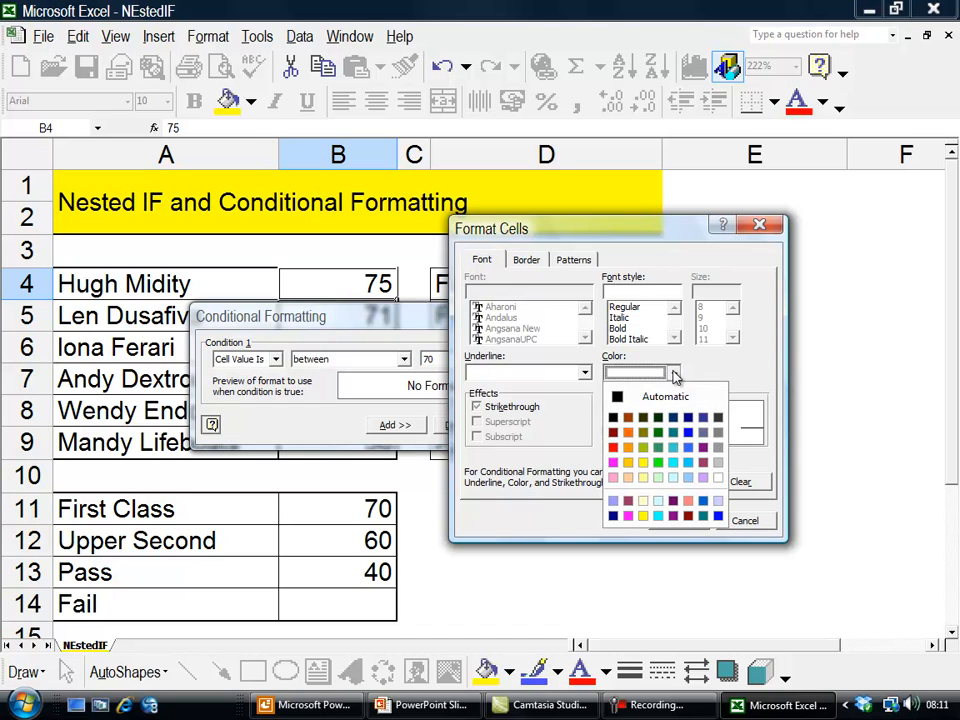
{"action": "left_click", "coordinate": [616, 419]}
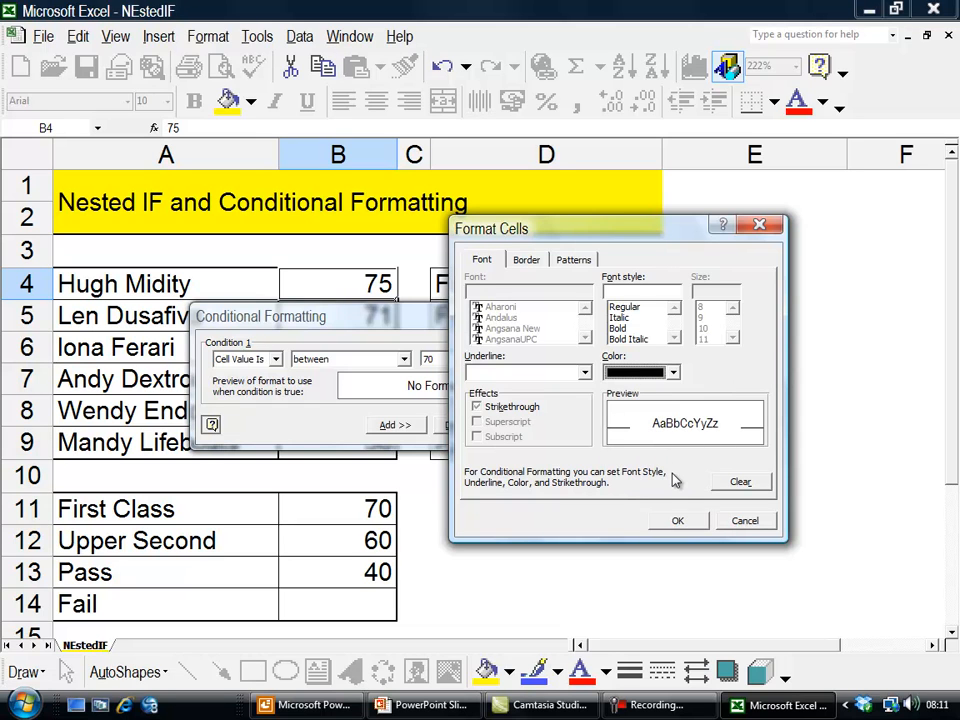
{"action": "left_click", "coordinate": [570, 262]}
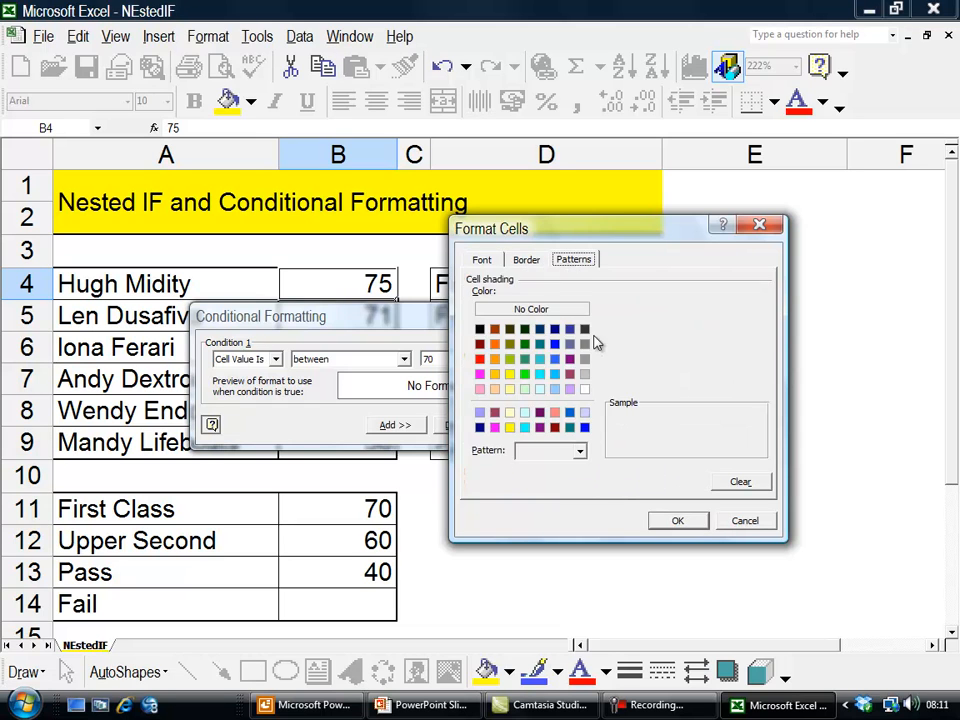
{"action": "left_click", "coordinate": [479, 374]}
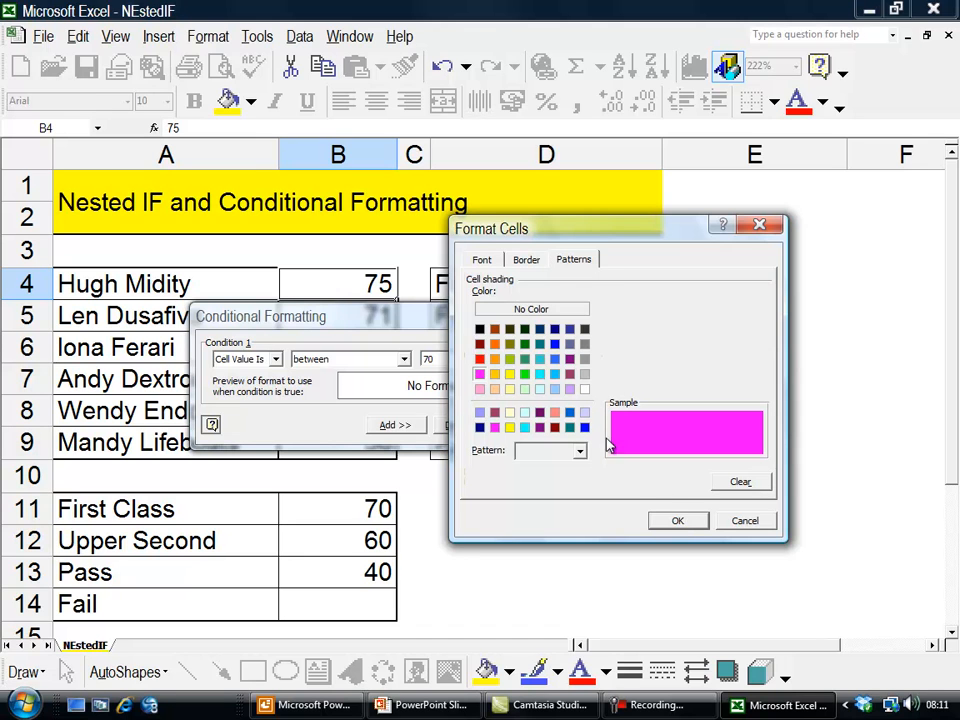
{"action": "left_click", "coordinate": [678, 522]}
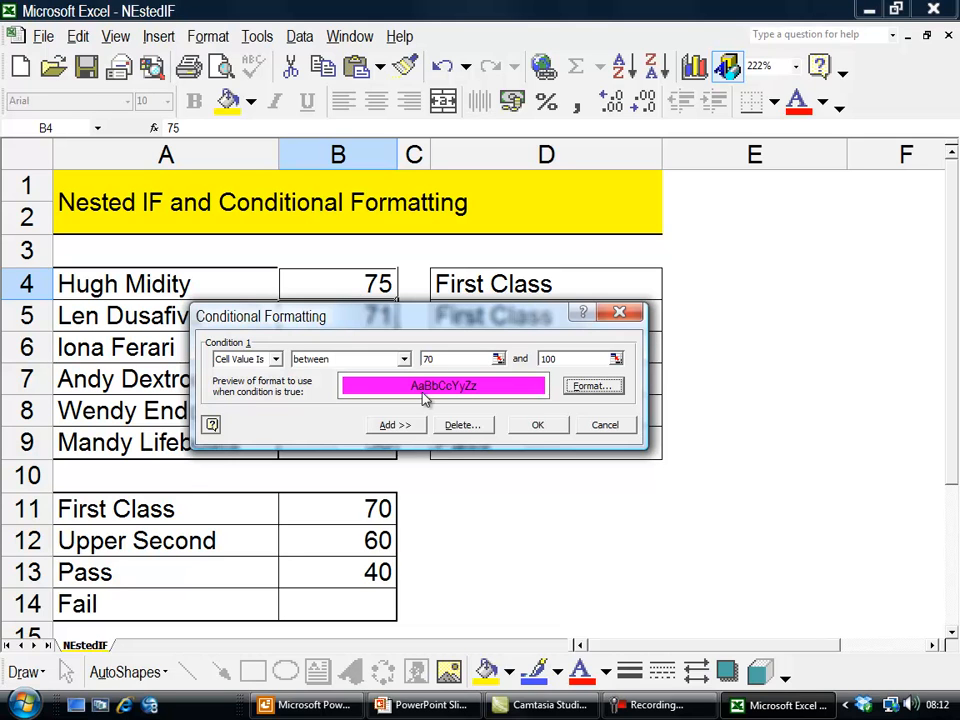
Add a second condition for cell values between 60 and 69.
{"action": "left_click", "coordinate": [397, 425]}
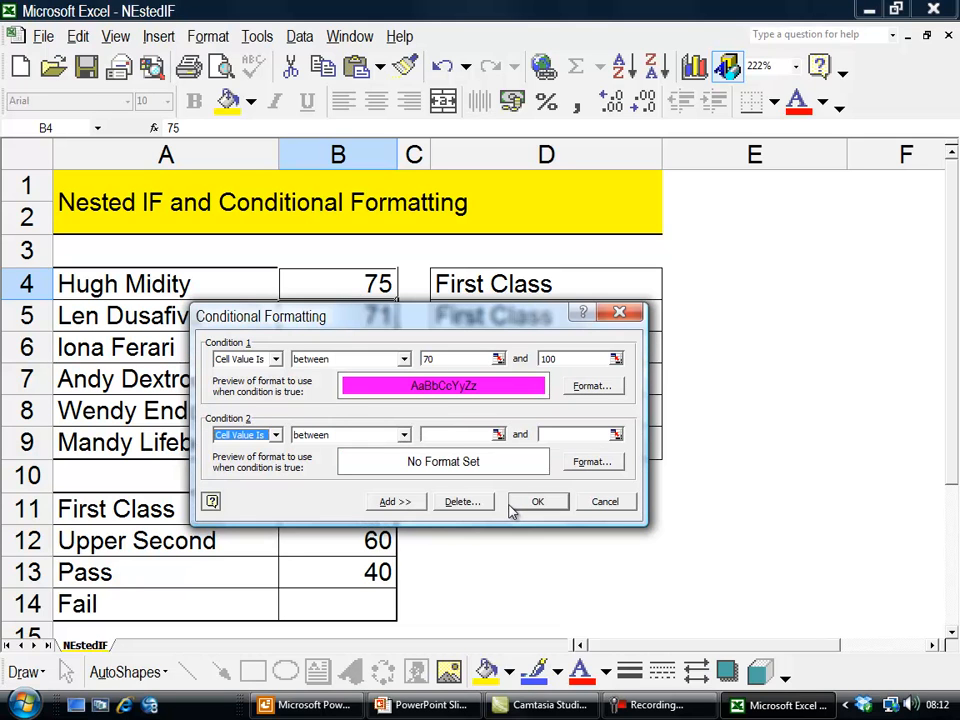
{"action": "left_click", "coordinate": [462, 434]}
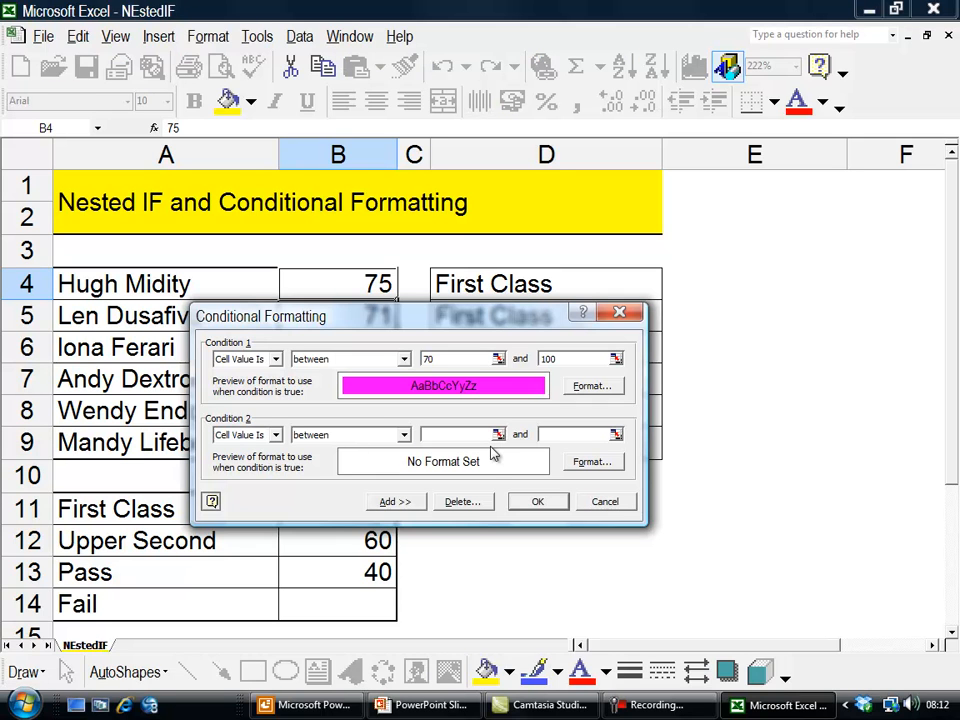
{"action": "type", "text": "60+"}
{"action": "key", "text": "Right"}
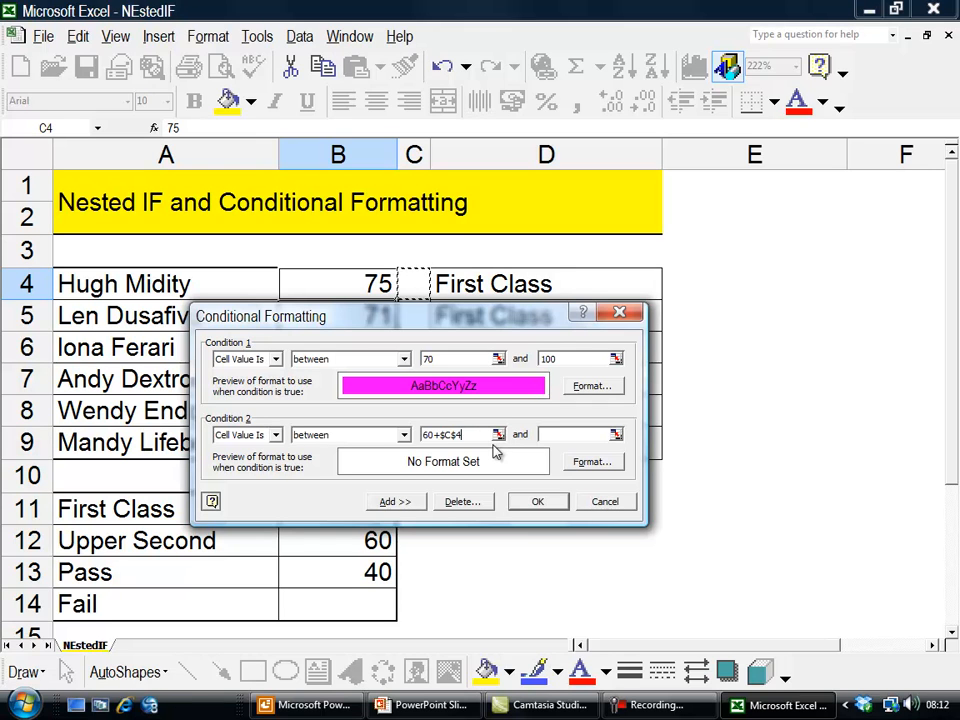
{"action": "key", "text": "BackSpace"}
{"action": "key", "text": "Tab"}
{"action": "type", "text": "69"}
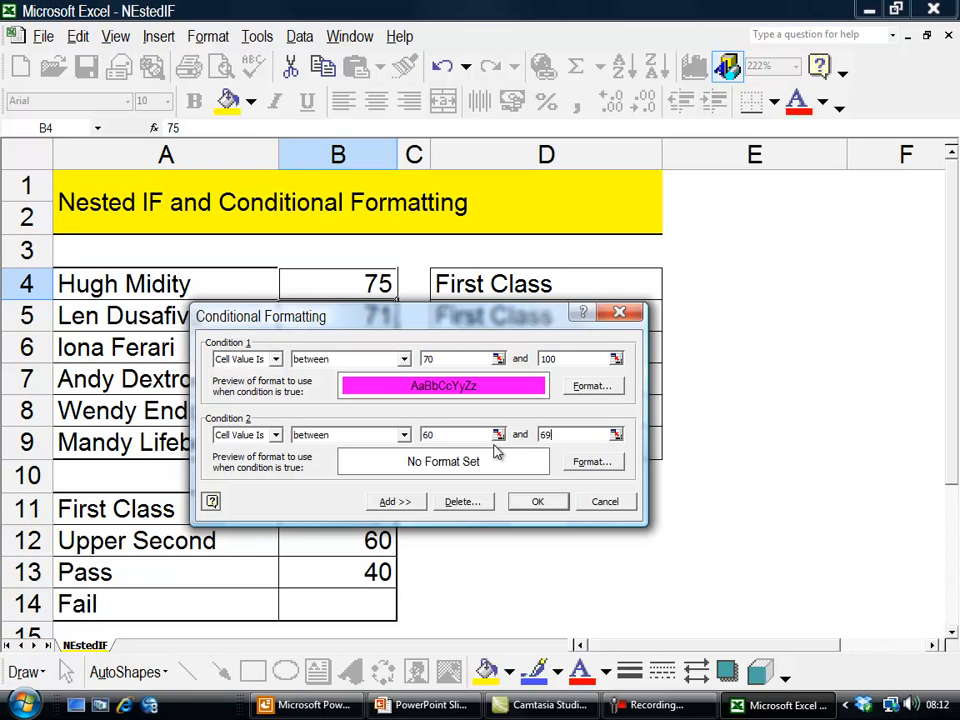
Format the second condition with a black font and bright green cell shading.
{"action": "left_click", "coordinate": [592, 462]}
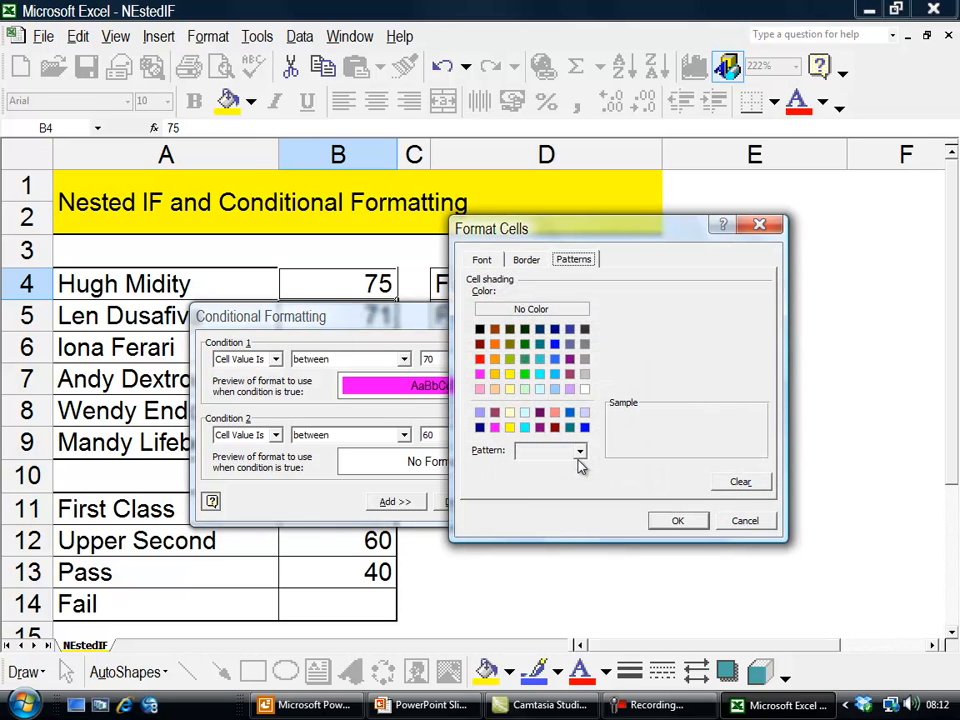
{"action": "left_click", "coordinate": [483, 262]}
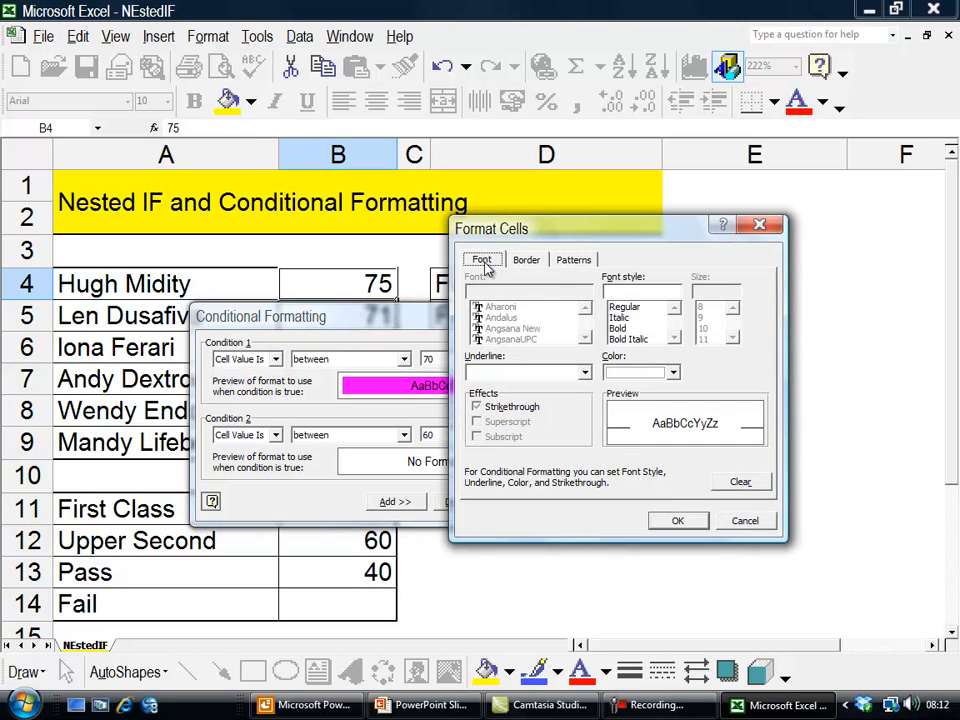
{"action": "left_click", "coordinate": [677, 374]}
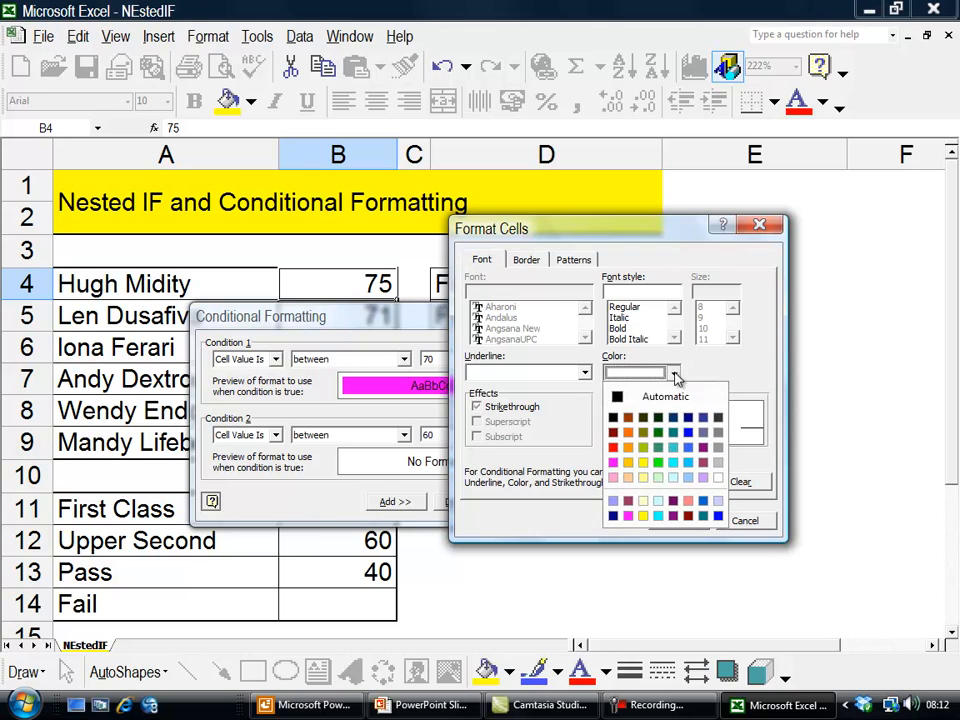
{"action": "left_click", "coordinate": [612, 418]}
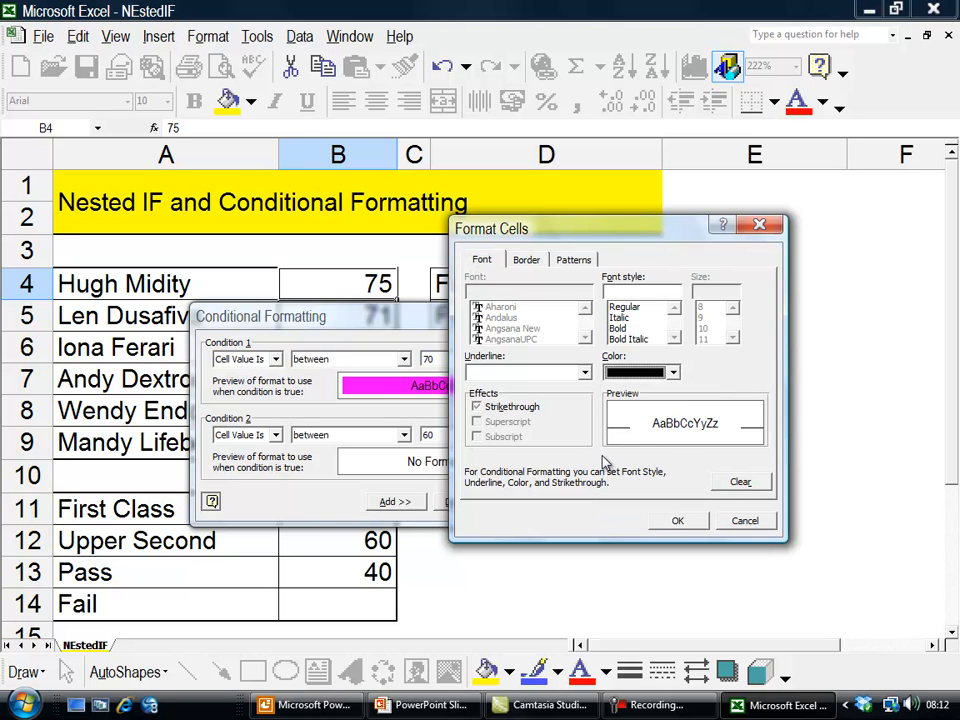
{"action": "left_click", "coordinate": [569, 262]}
{"action": "left_click", "coordinate": [524, 374]}
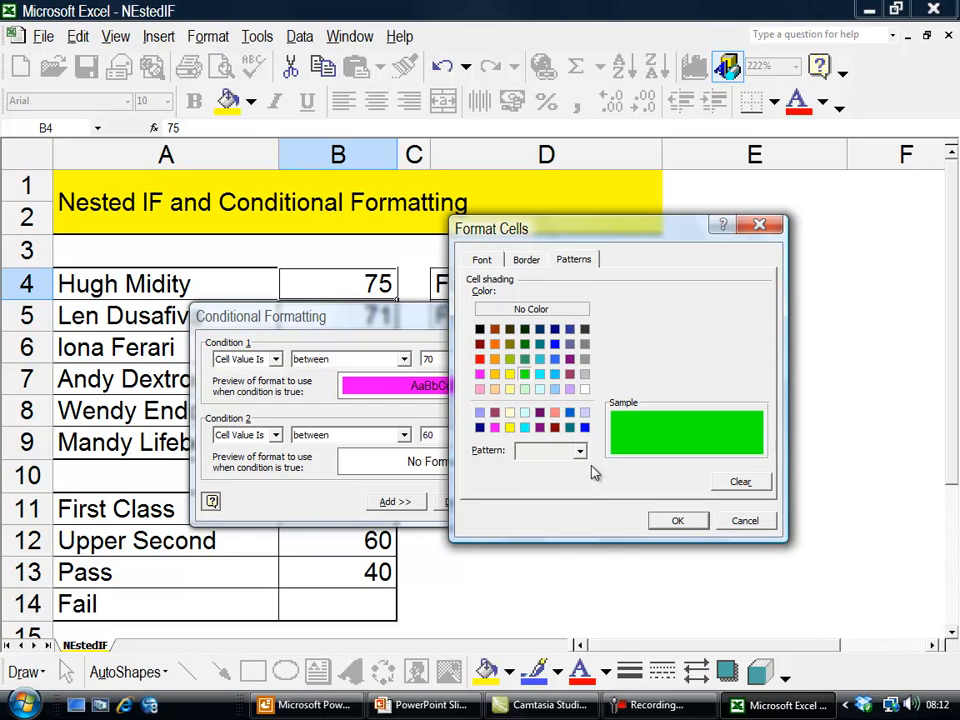
{"action": "left_click", "coordinate": [680, 522]}
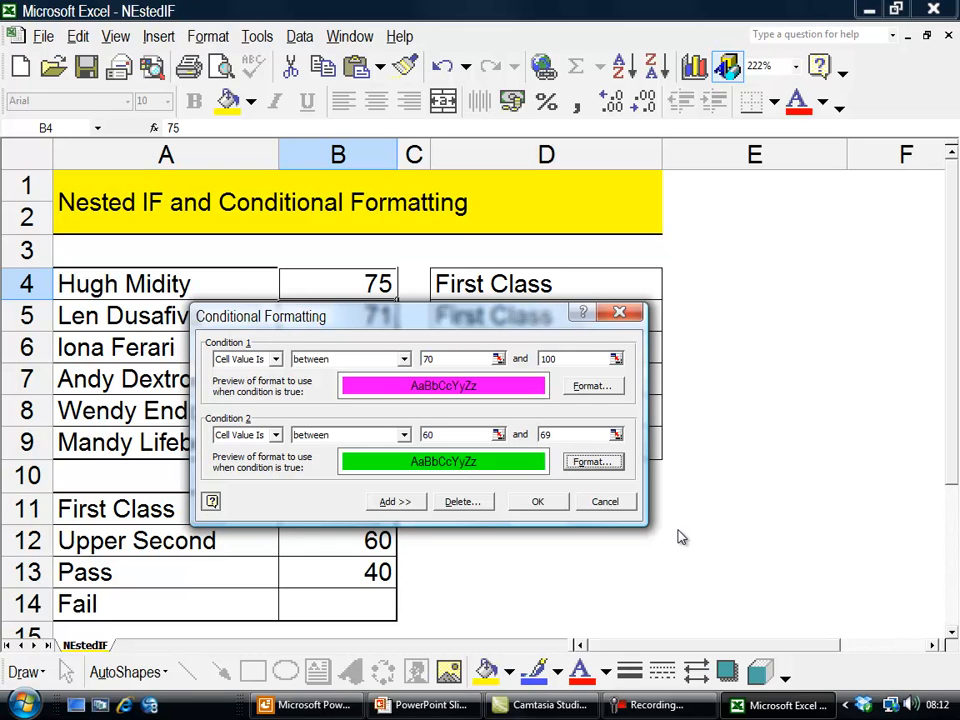
Add a third condition for cell values between 0 and 39.
{"action": "left_click", "coordinate": [394, 502]}
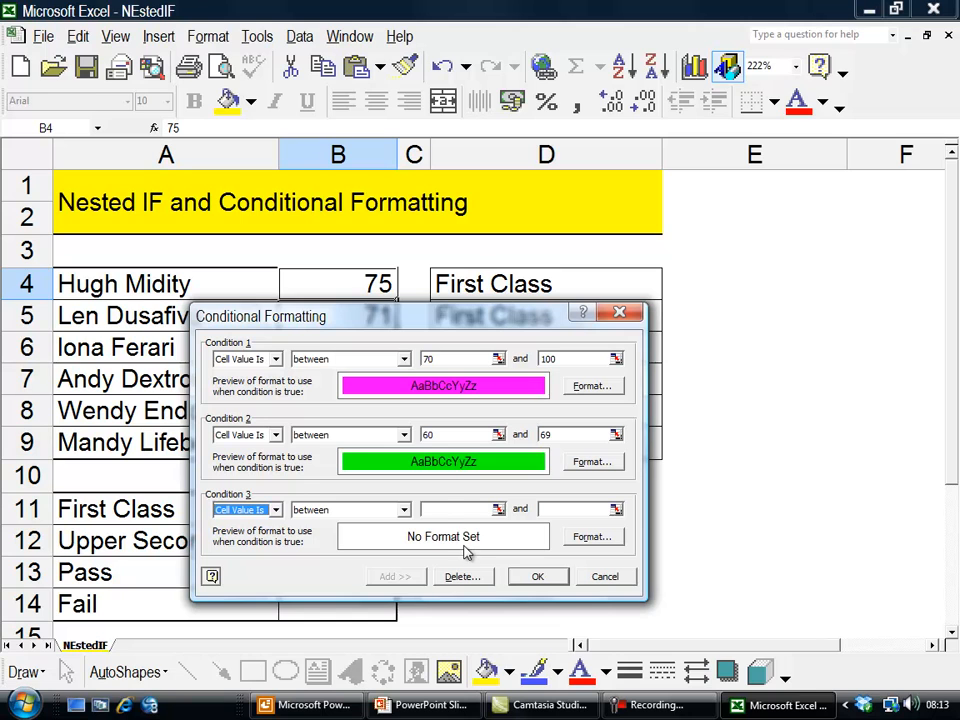
{"action": "left_click", "coordinate": [452, 511]}
{"action": "type", "text": "0"}
{"action": "left_click", "coordinate": [553, 509]}
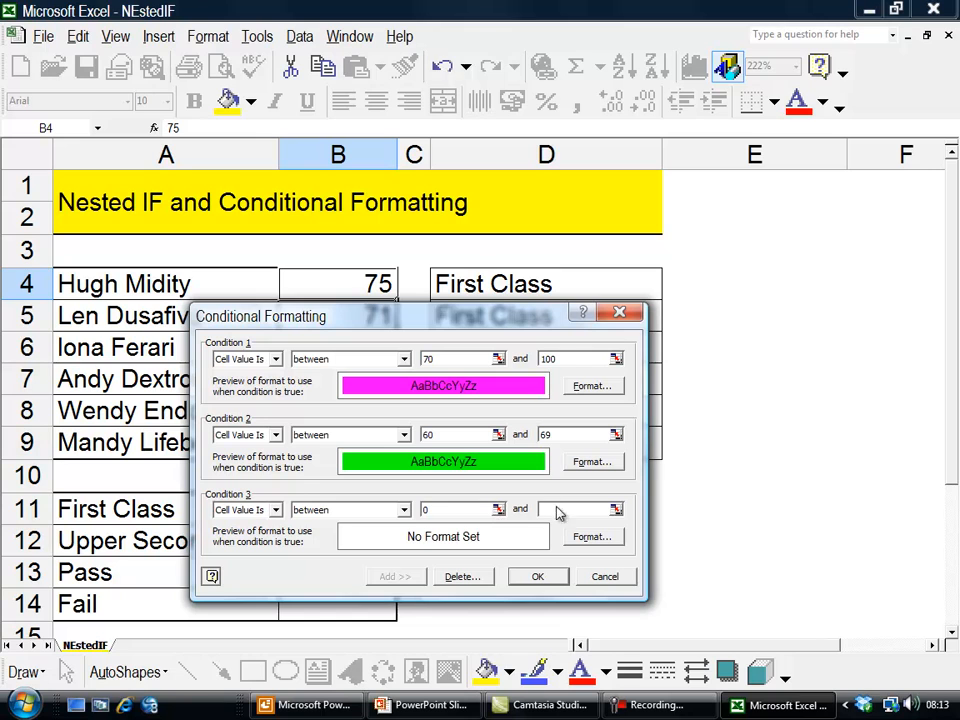
{"action": "type", "text": "3"}
Format the third condition with a black font and orange cell shading, and apply the conditional formatting to B4.
{"action": "left_click", "coordinate": [576, 540]}
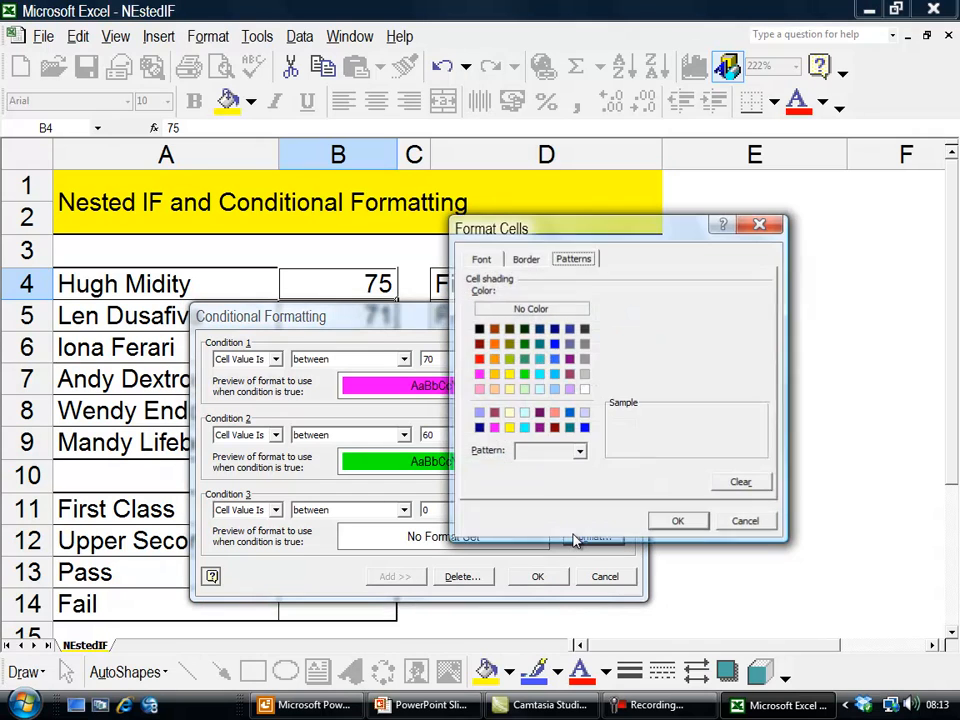
{"action": "left_click", "coordinate": [483, 261]}
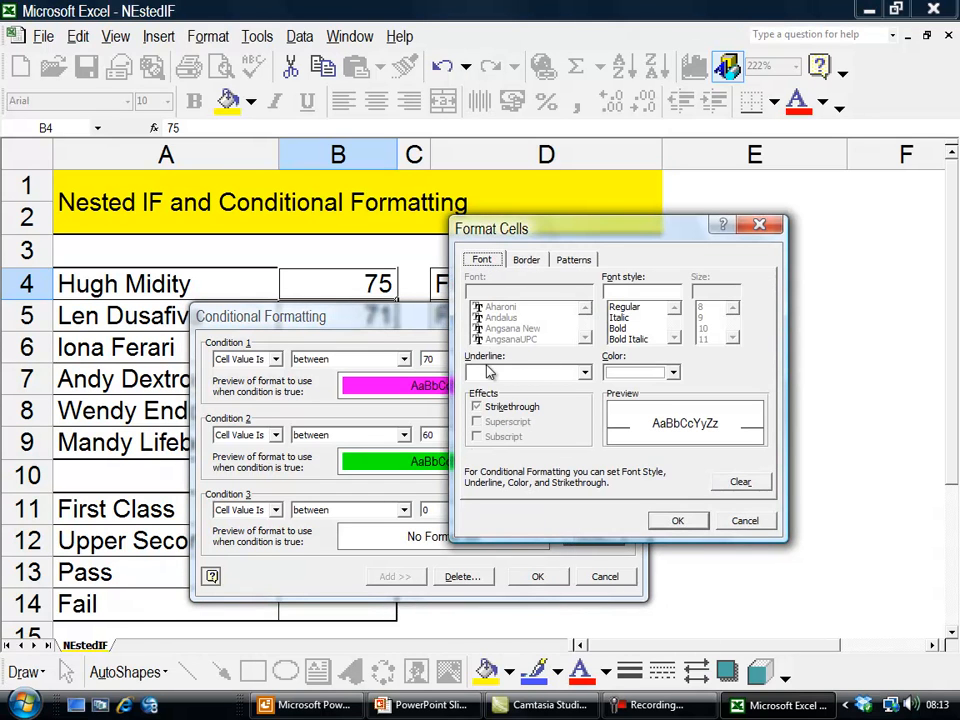
{"action": "left_click", "coordinate": [672, 372]}
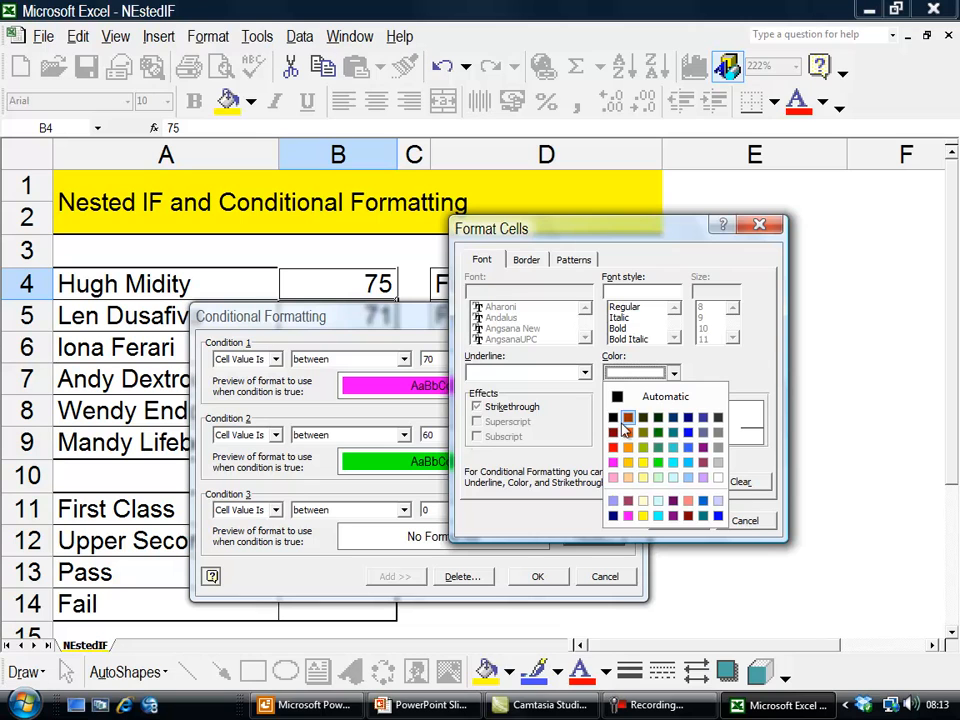
{"action": "left_click", "coordinate": [614, 418]}
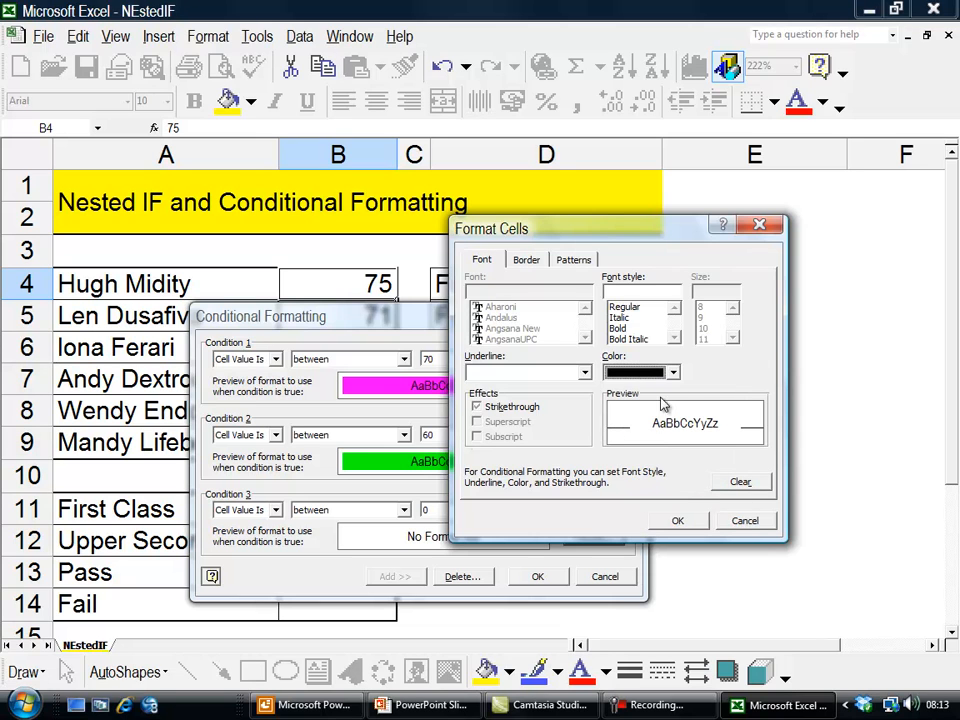
{"action": "left_click", "coordinate": [573, 259]}
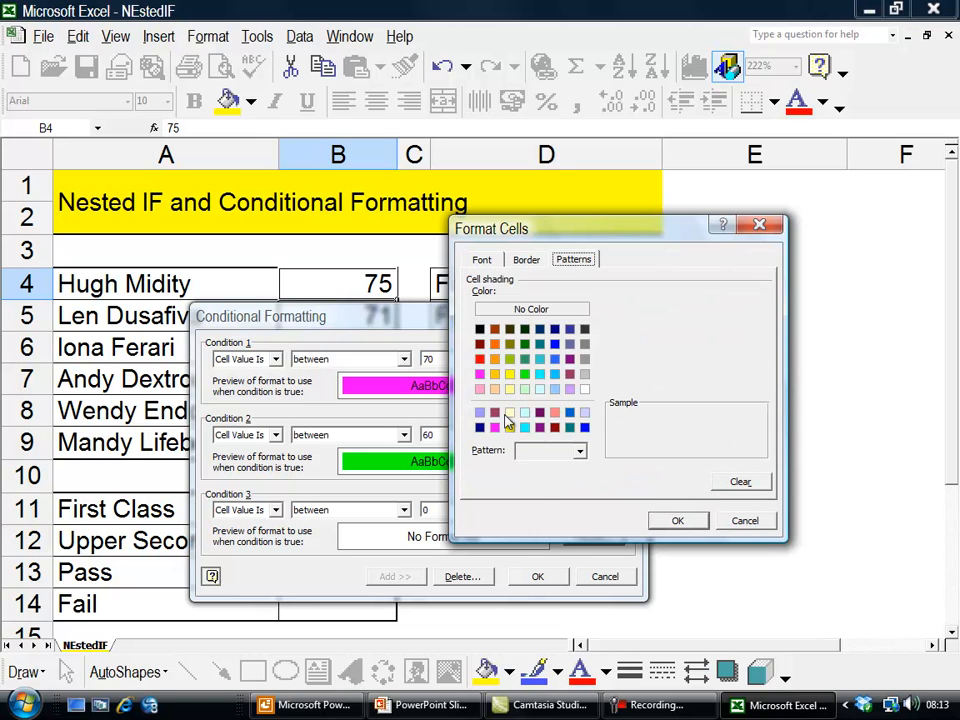
{"action": "left_click", "coordinate": [494, 345]}
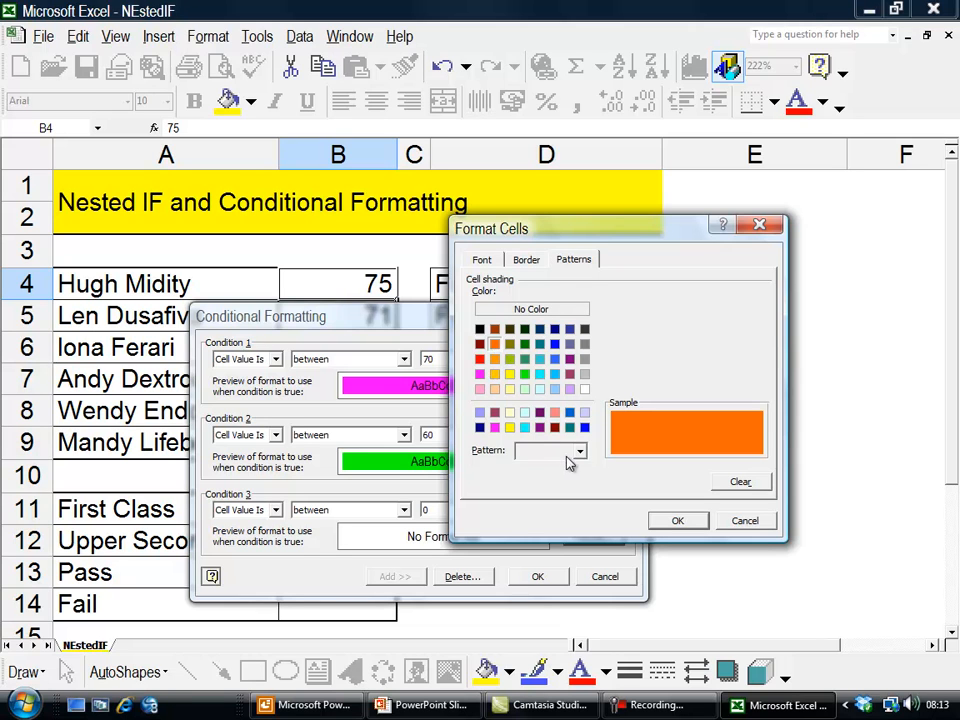
{"action": "left_click", "coordinate": [664, 521]}
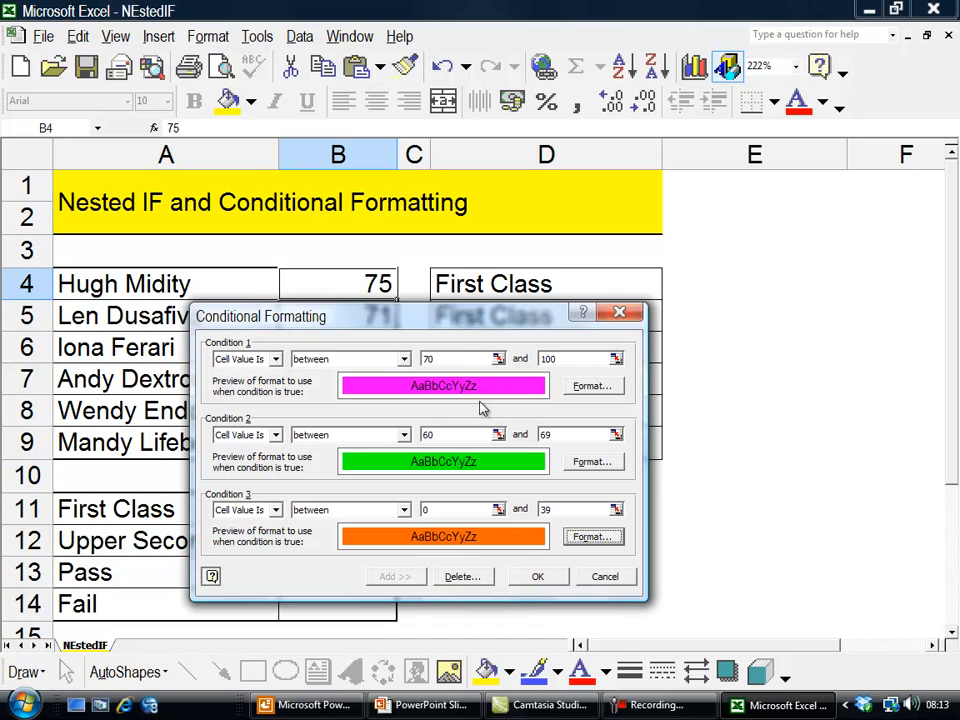
{"action": "left_click", "coordinate": [537, 579]}
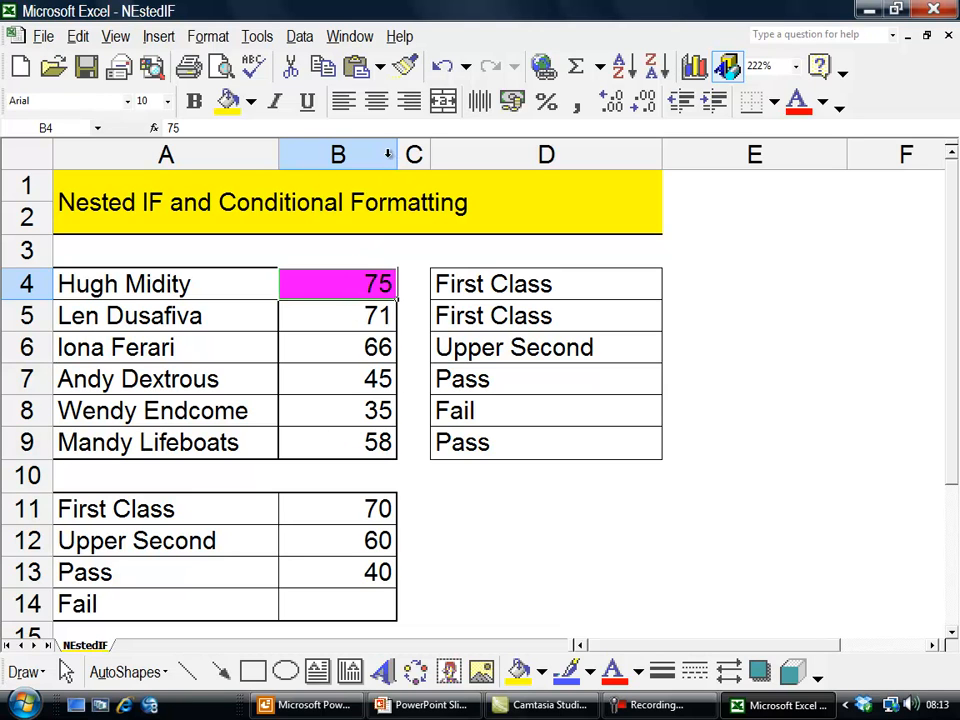
Copy B4's formatting to the remaining scores in B5:B9 with Format Painter.
{"action": "left_click", "coordinate": [404, 67]}
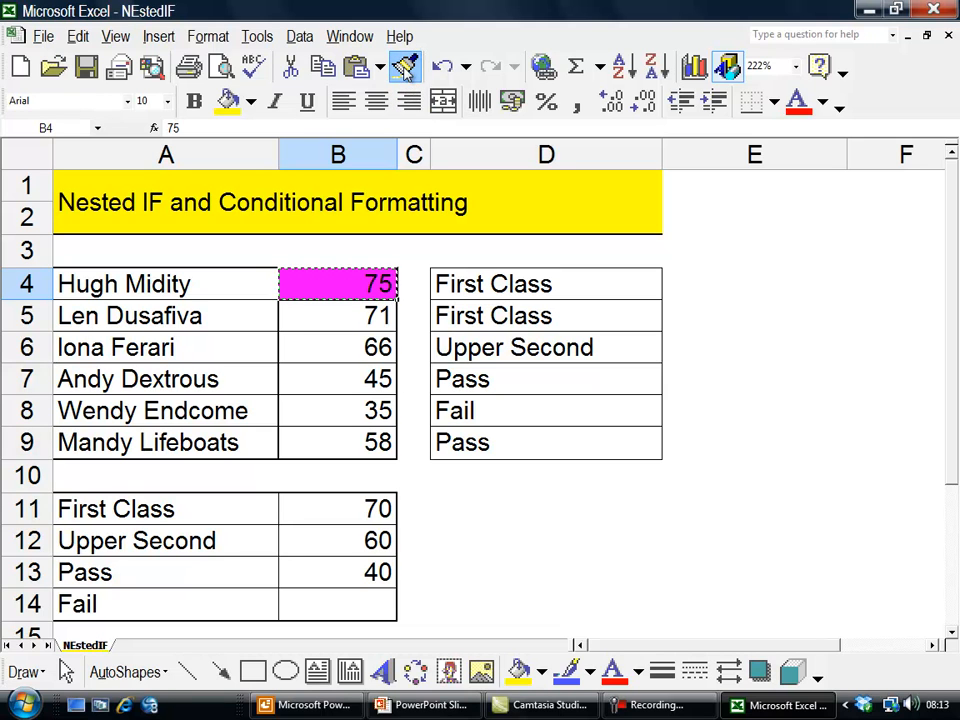
{"action": "left_click", "coordinate": [342, 315]}
{"action": "left_click_drag", "start_coordinate": [342, 315], "coordinate": [336, 443]}
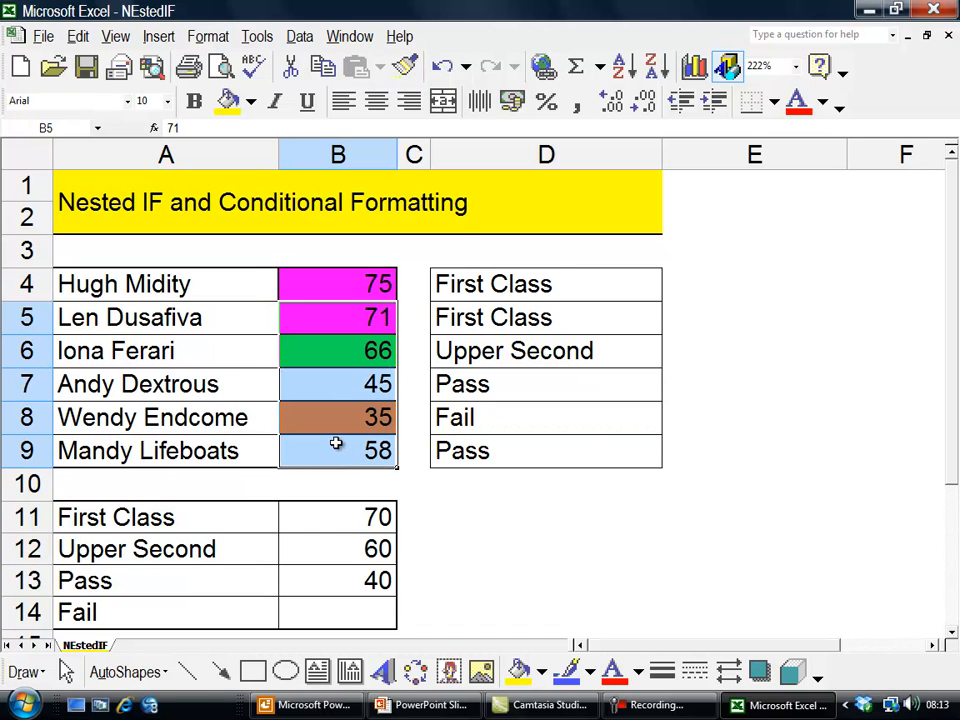
{"action": "left_click", "coordinate": [428, 506]}
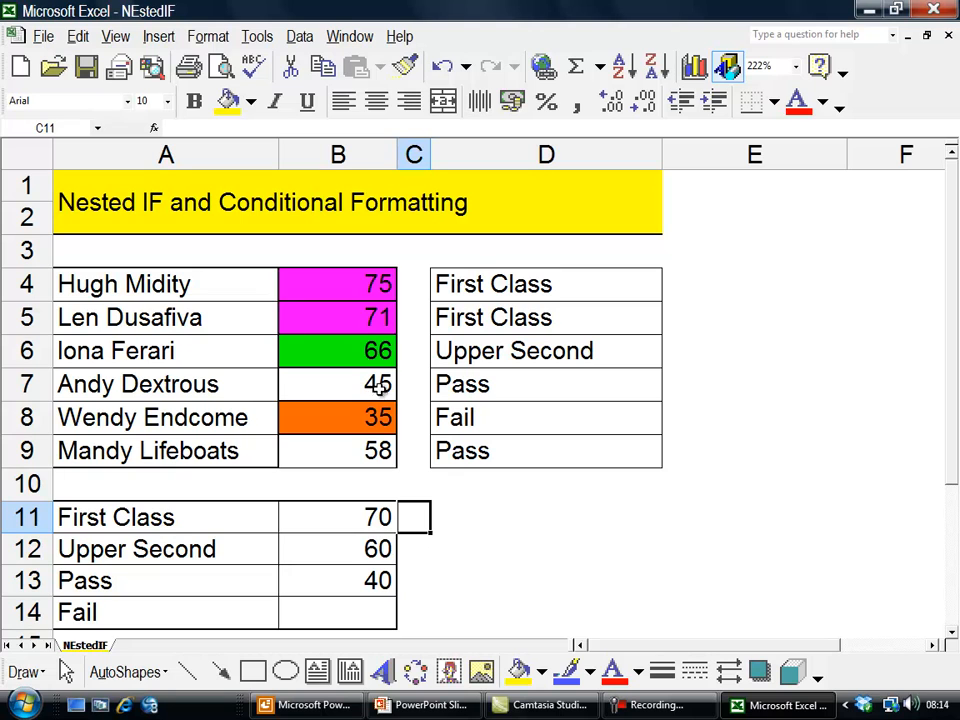
Change the score in B8 to 60 to test the grade formula and conditional formatting.
{"action": "left_click", "coordinate": [334, 427]}
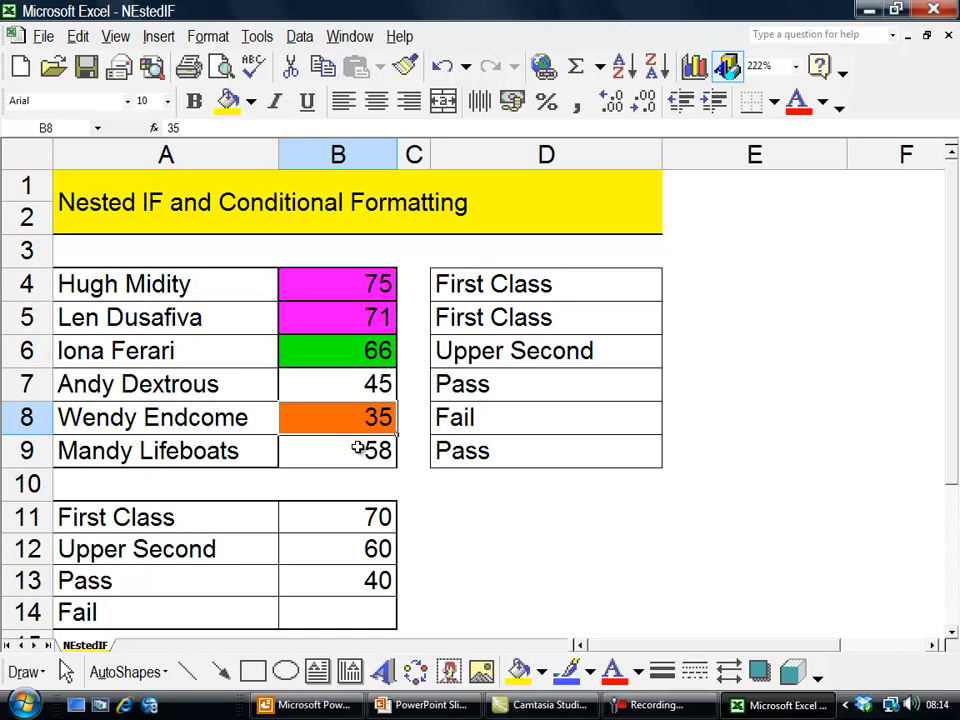
{"action": "type", "text": "60"}
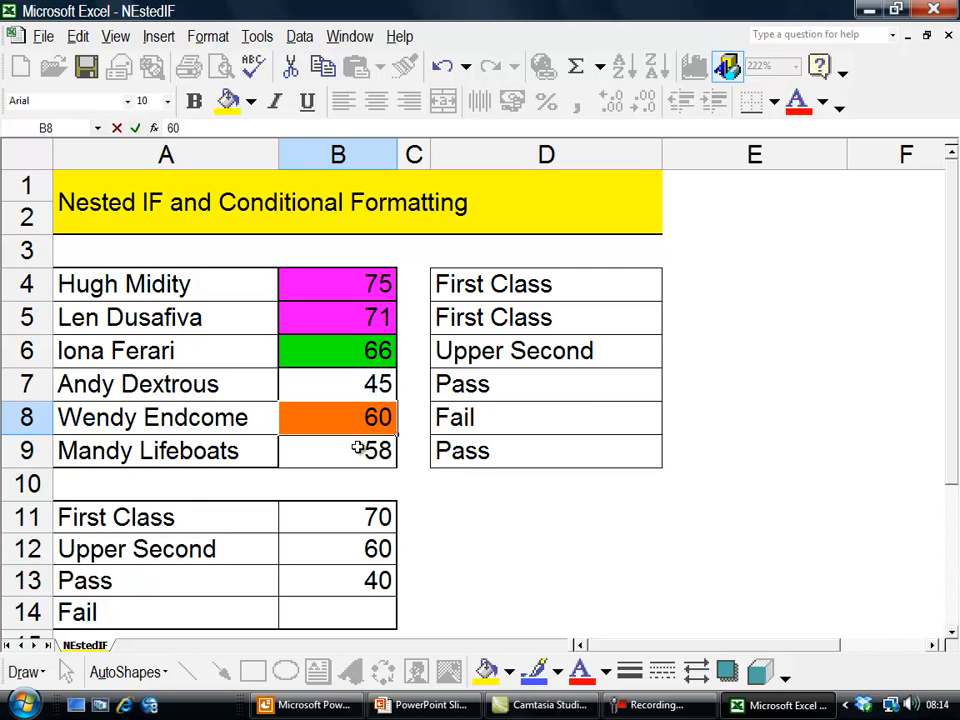
{"action": "key", "text": "Return"}
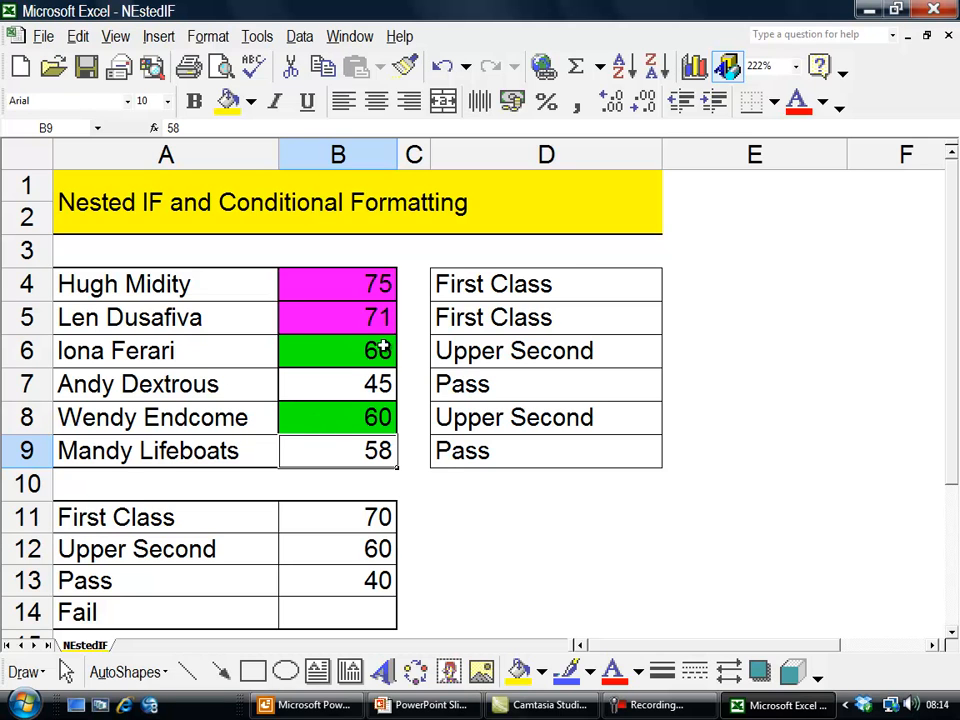
{"action": "key", "text": "alt+Tab"}
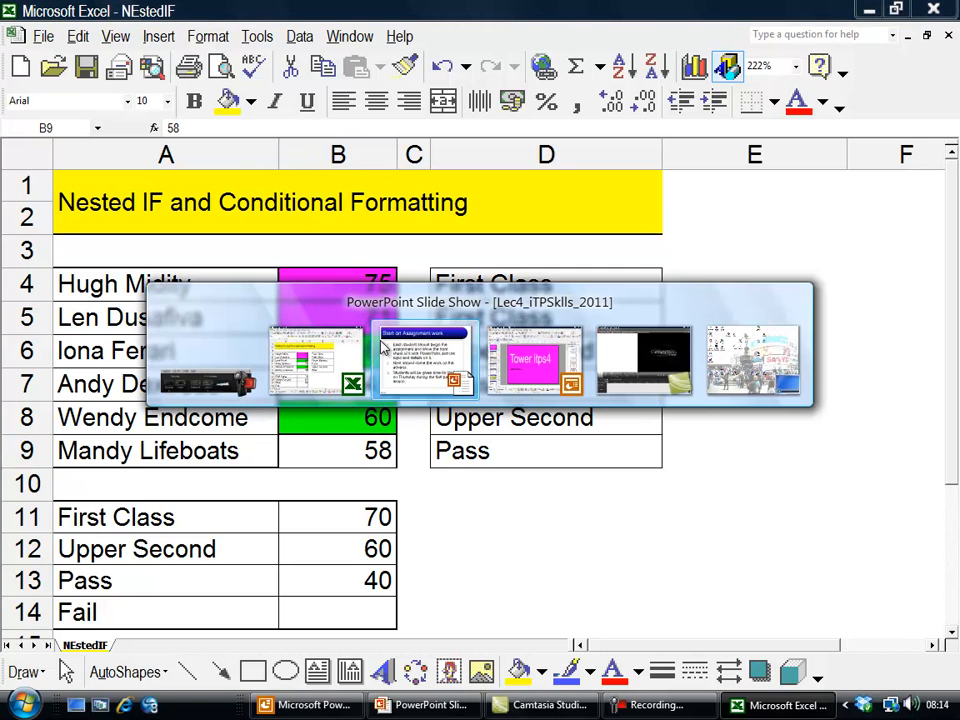
{"action": "key", "text": "alt+Tab"}
{"action": "key", "text": "alt+Tab"}
{"action": "key", "text": "alt+Tab"}
{"action": "key", "text": "alt+Tab"}
{"action": "key", "text": "alt+Tab"}
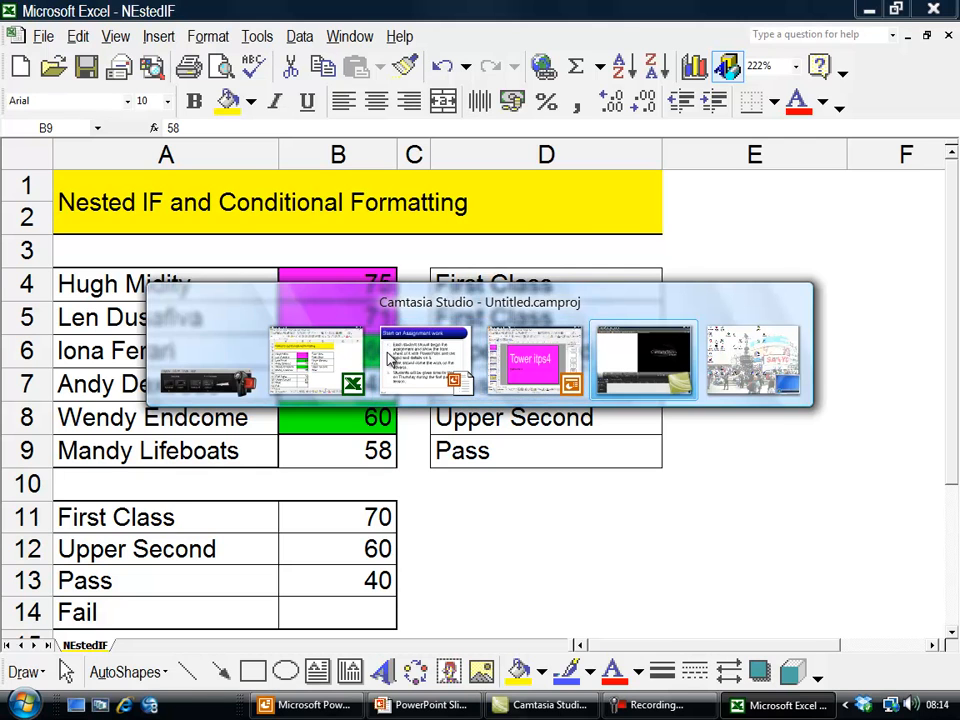